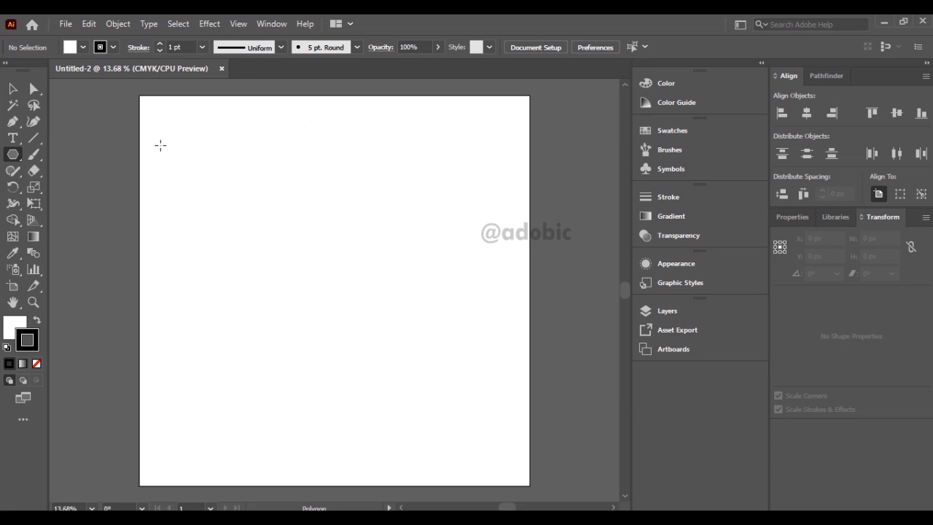
Draw a hexagon about 3439 × 2978 px with a black fill and no stroke.
drag(161, 144, 340, 302)
key(v)
click(36, 322)
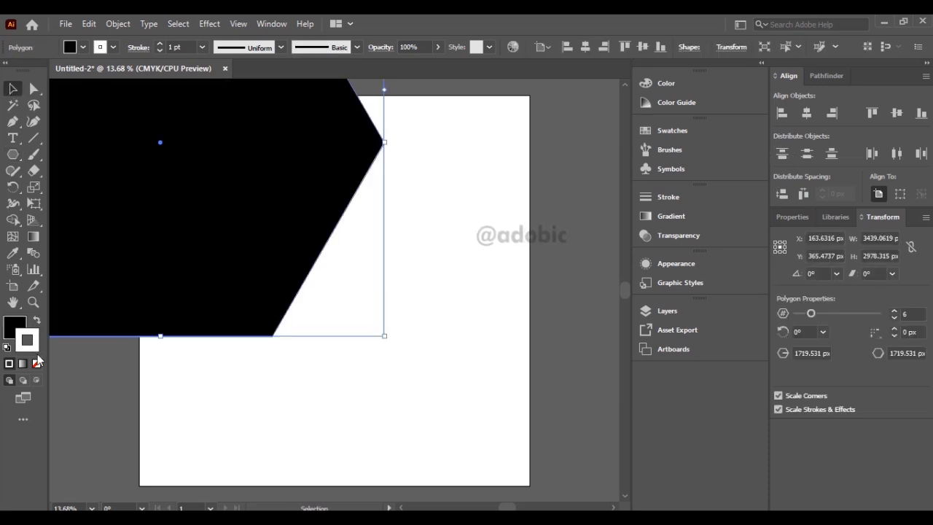
click(37, 363)
Move the hexagon down so it overhangs the artboard's left edge and centre it vertically on the artboard.
drag(227, 225, 264, 302)
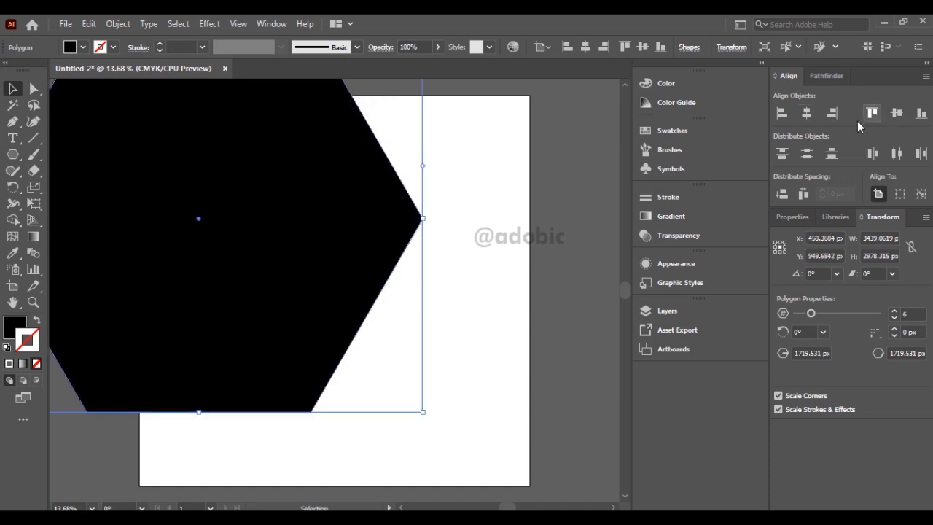
click(896, 115)
mouse_move(426, 290)
mouse_down()
mouse_move(445, 290)
mouse_move(416, 293)
mouse_up()
Enlarge the hexagon to about 3542 × 3121 px and round its corners with a radius of about 200 px.
click(33, 89)
click(14, 93)
drag(266, 193, 256, 196)
click(492, 179)
click(59, 316)
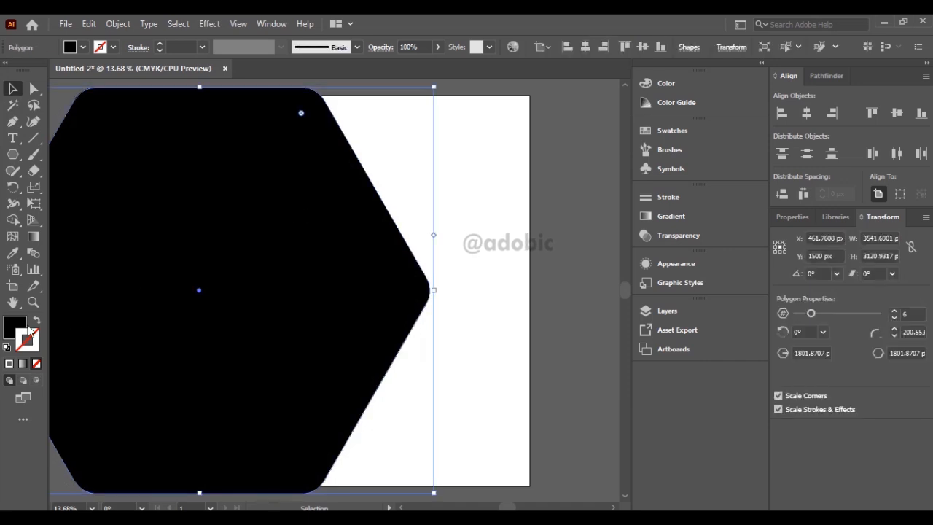
Swap the hexagon's fill and stroke to give it a black outline without fill, and deselect it.
click(37, 323)
key(ctrl+minus)
click(468, 240)
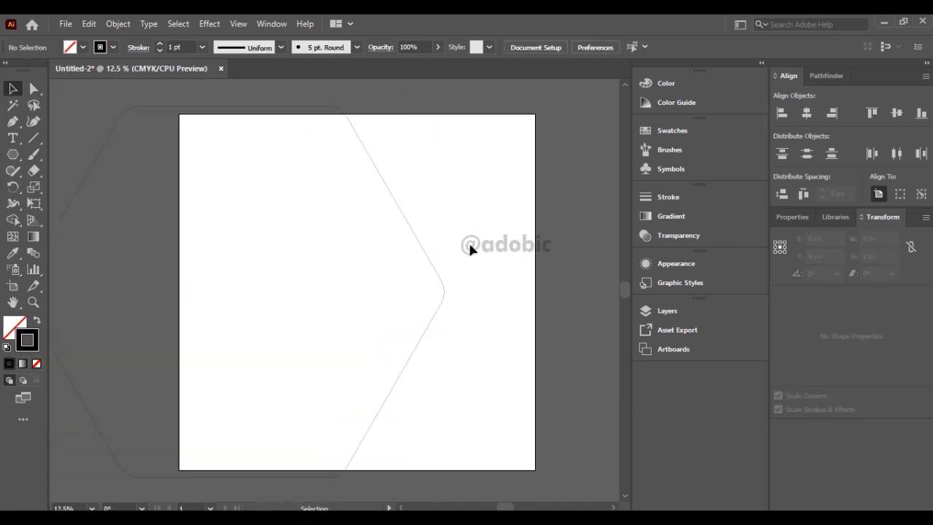
Check the Scale Strokes & Effects option in the general preferences and accept the dialog.
click(66, 24)
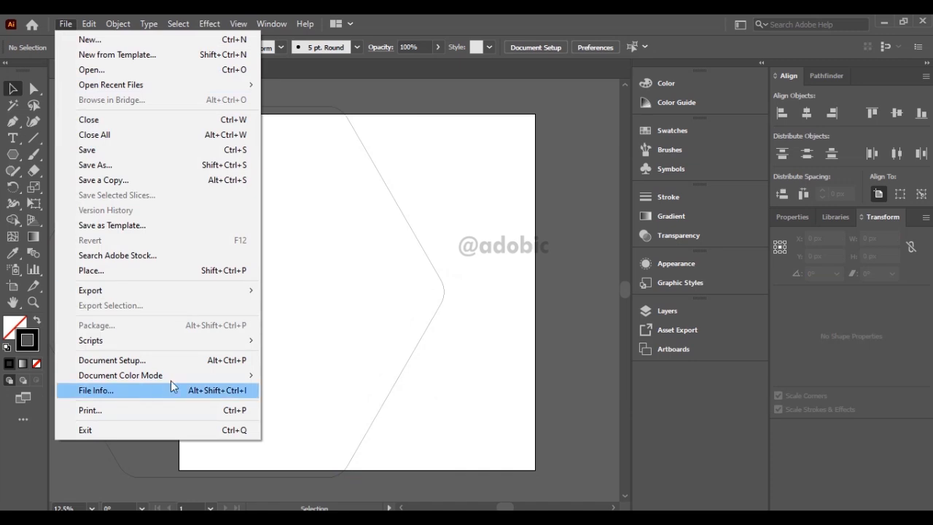
mouse_move(218, 375)
click(470, 355)
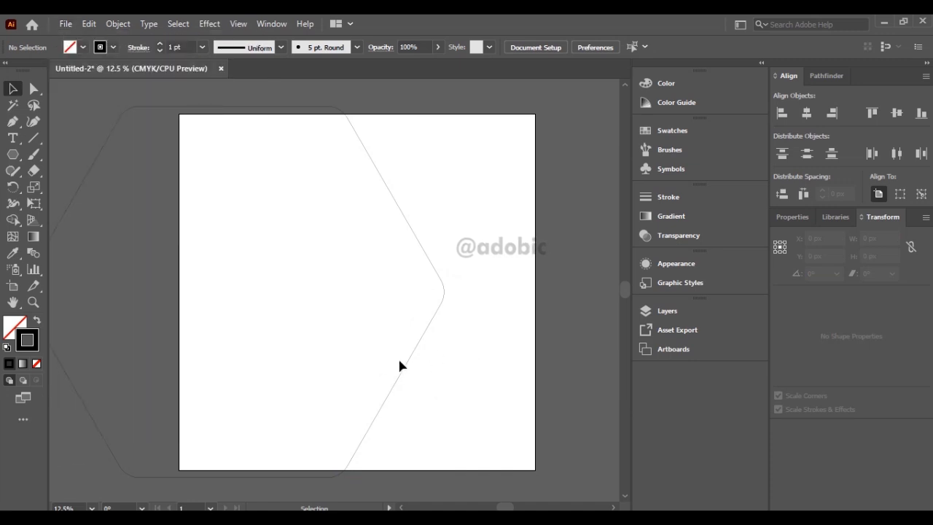
click(89, 24)
mouse_move(213, 477)
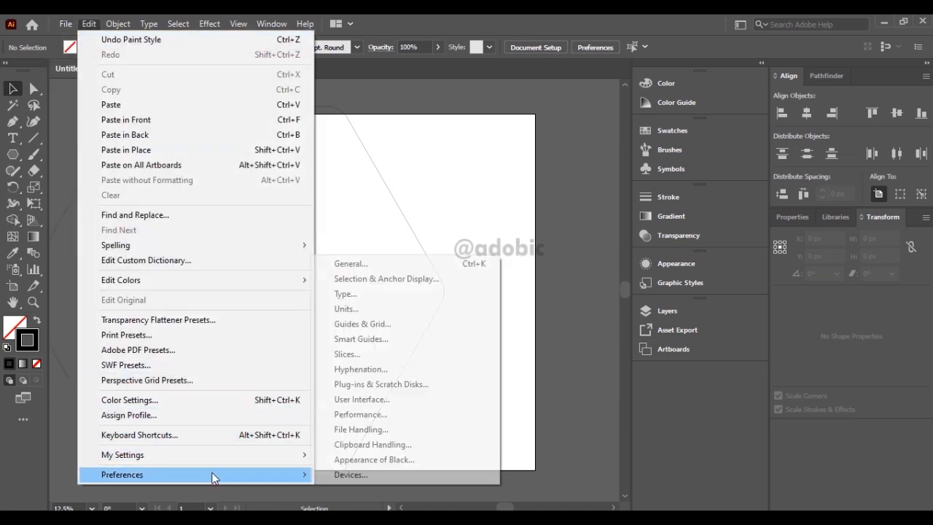
click(375, 263)
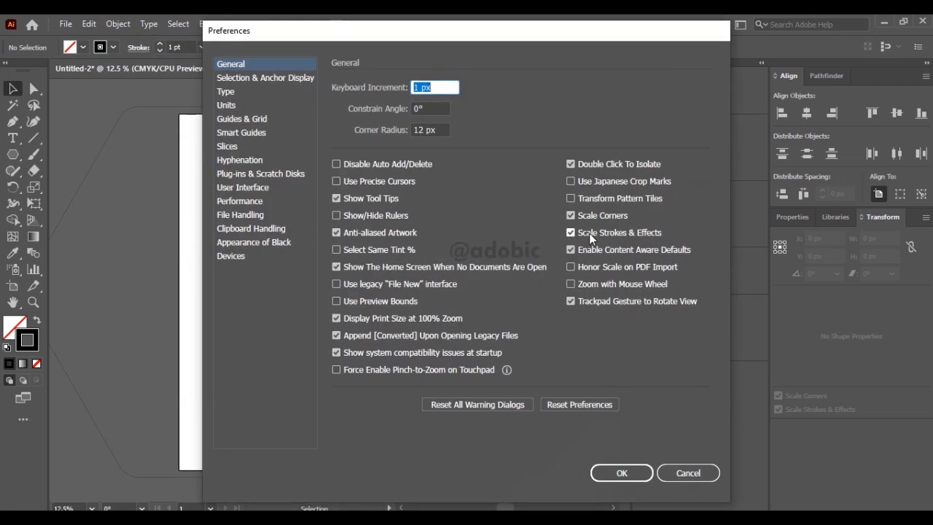
click(622, 473)
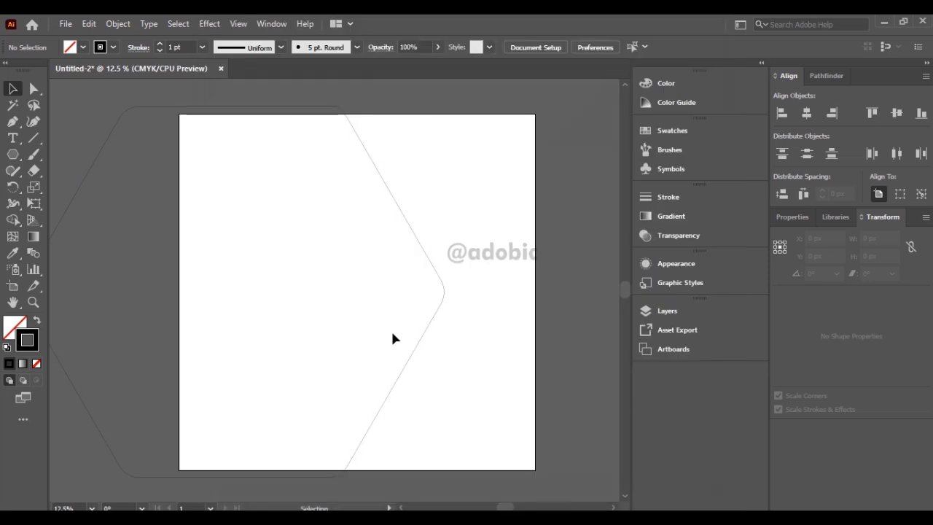
Duplicate the outlined hexagon, scale the copy to about 2201 × 1940 px, and place it over the artboard's right edge.
click(420, 341)
key(a)
click(89, 24)
click(113, 90)
click(89, 24)
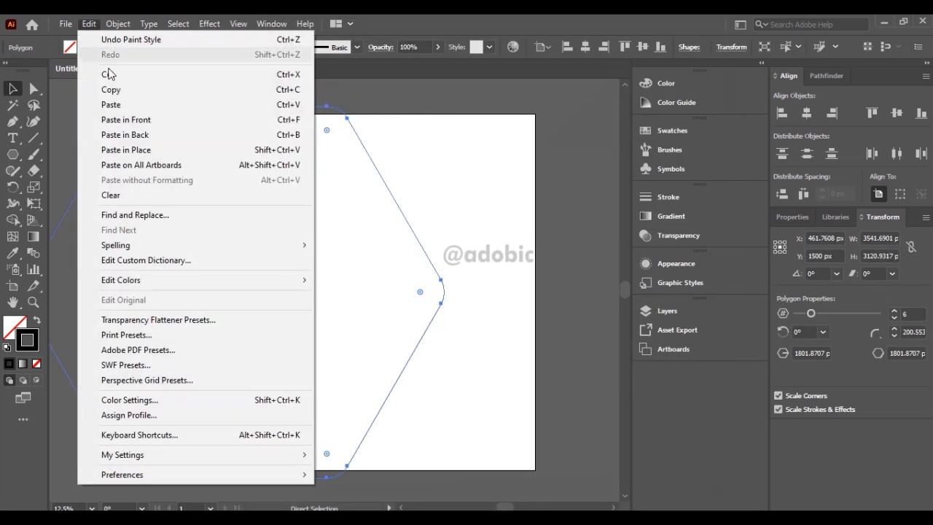
click(122, 104)
key(v)
drag(120, 475, 283, 357)
drag(412, 220, 484, 256)
Remove the smaller hexagon's stroke and fill it with a linear white-to-black gradient.
click(36, 364)
click(13, 325)
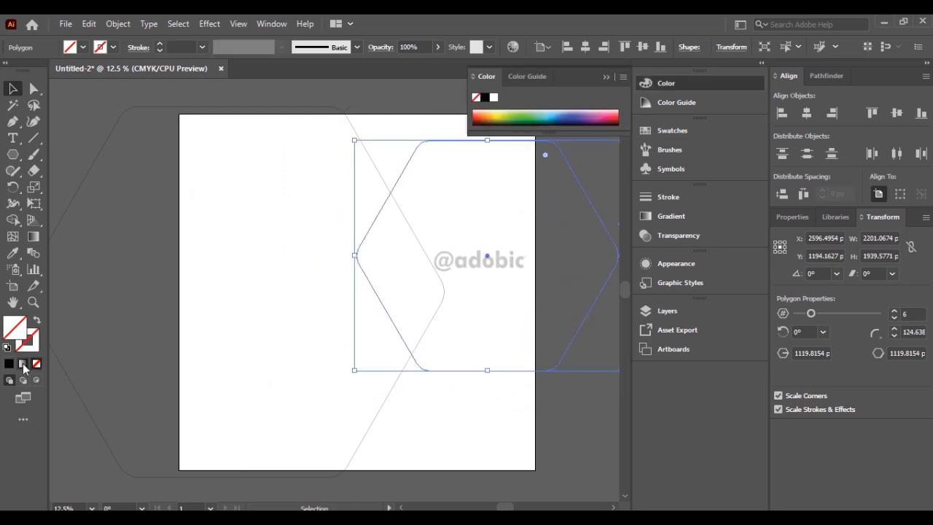
click(23, 364)
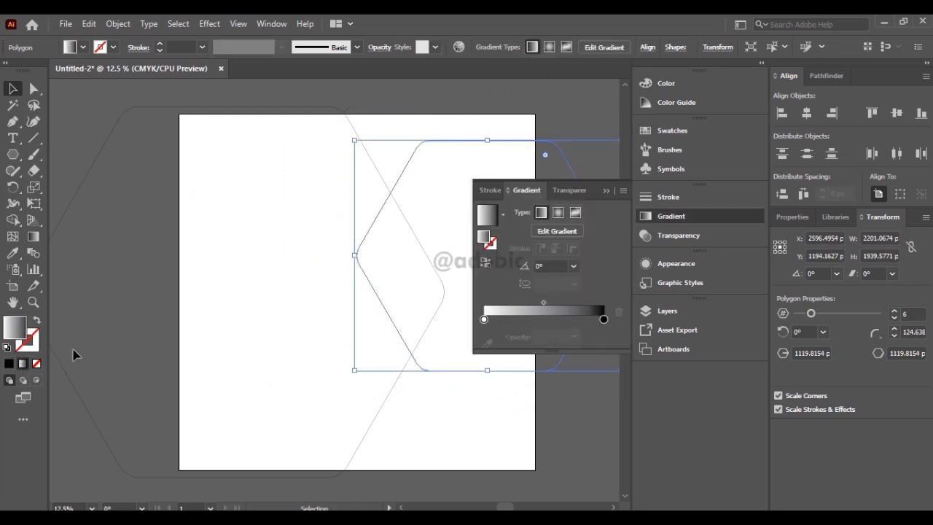
Edit the gradient's first colour stop in CMYK and set it to C 20, M 50, Y 80, K 0.
click(555, 232)
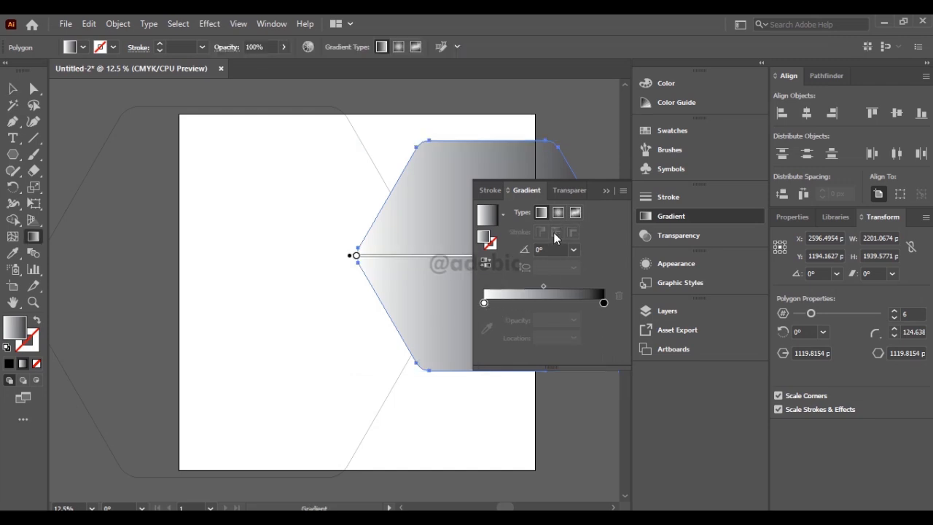
click(484, 303)
double_click(484, 303)
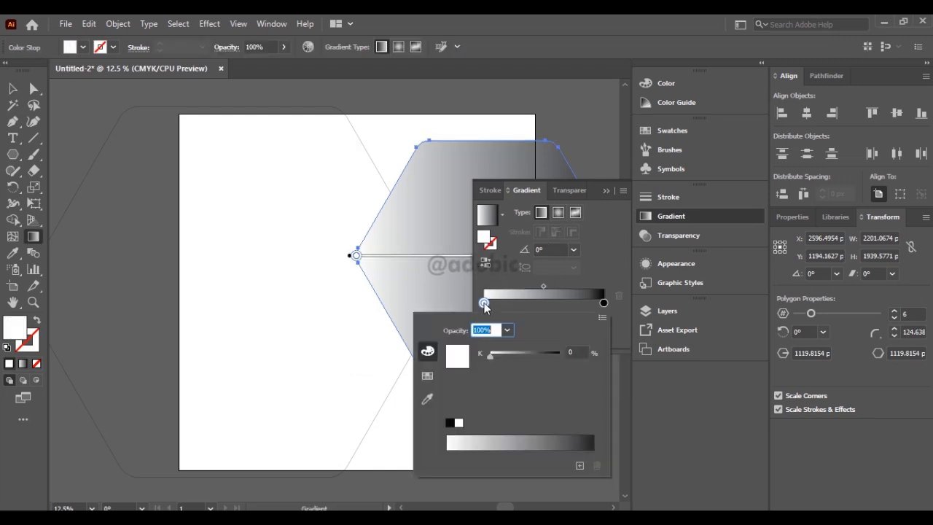
click(601, 317)
click(641, 367)
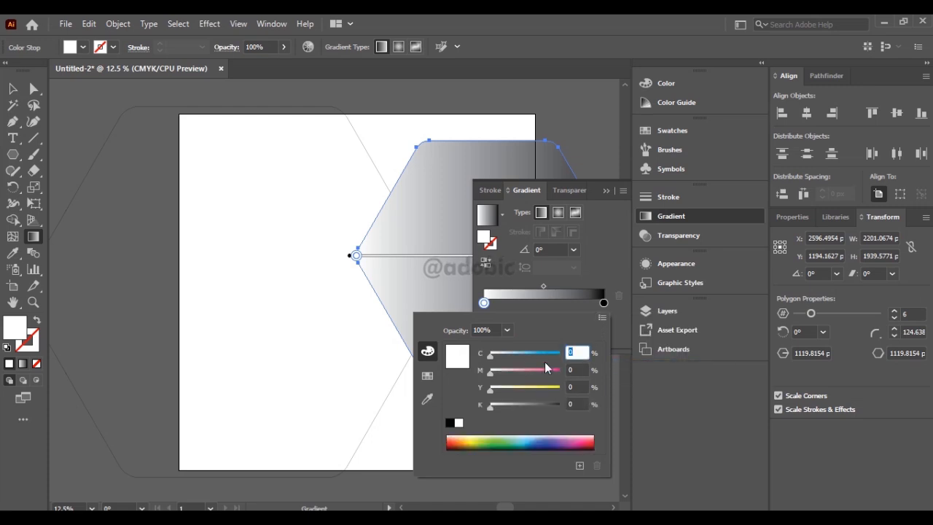
text(20)
key(Tab)
text(50)
key(Tab)
text(80)
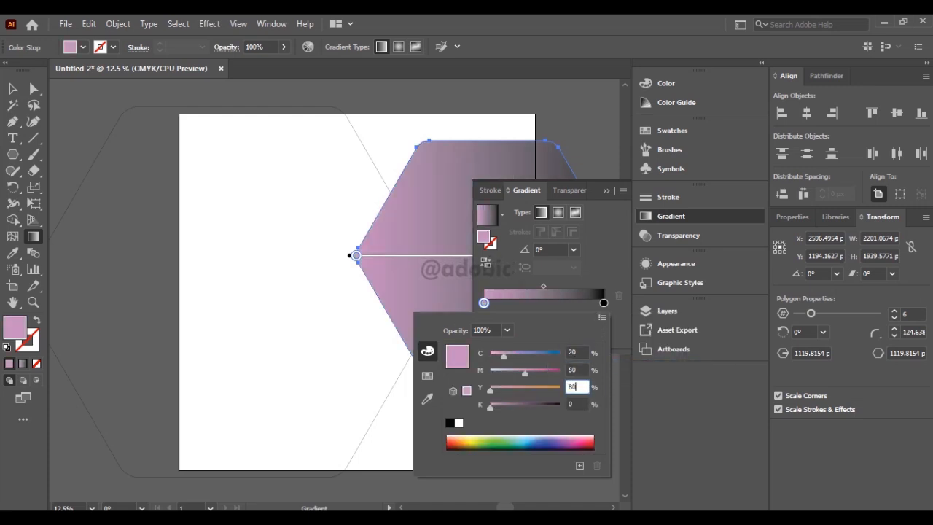
key(Tab)
Add a colour stop at about 46% of the gradient and set it to C 5, M 5, Y 45, K 0.
click(539, 303)
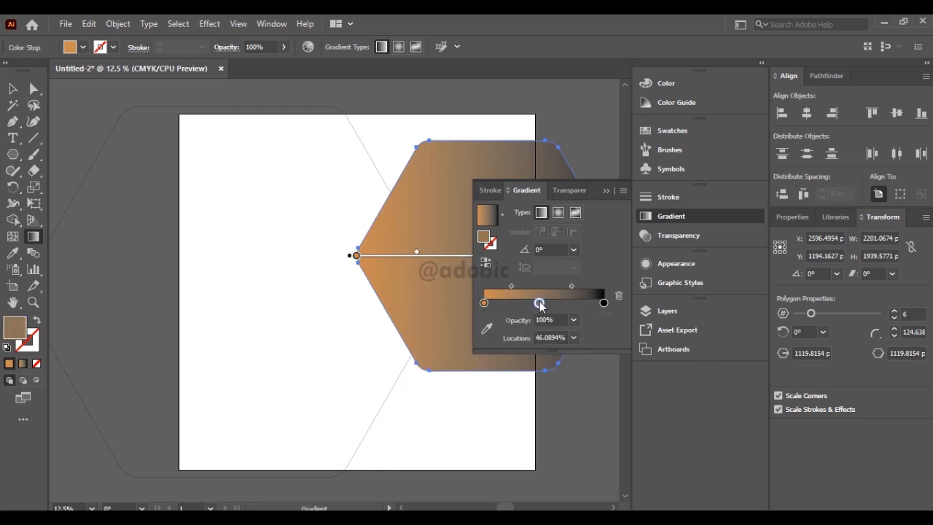
double_click(539, 304)
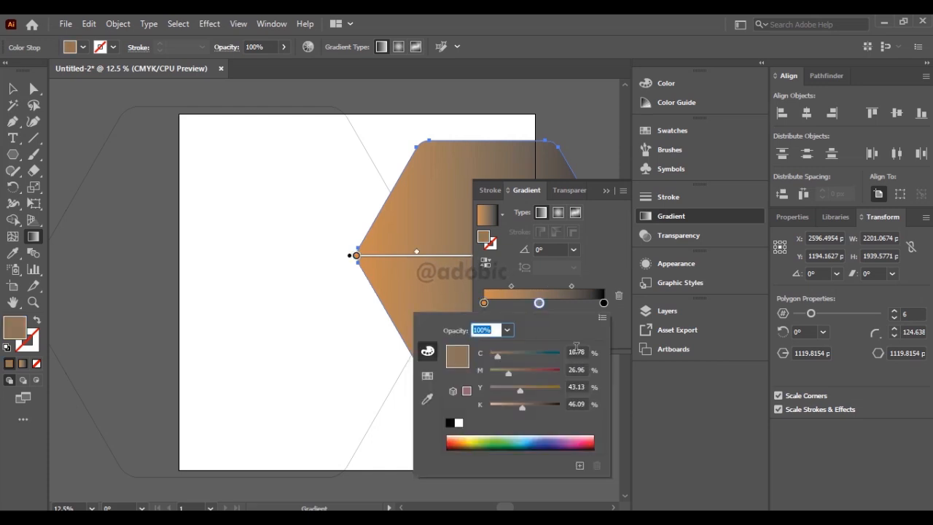
click(576, 352)
text(5)
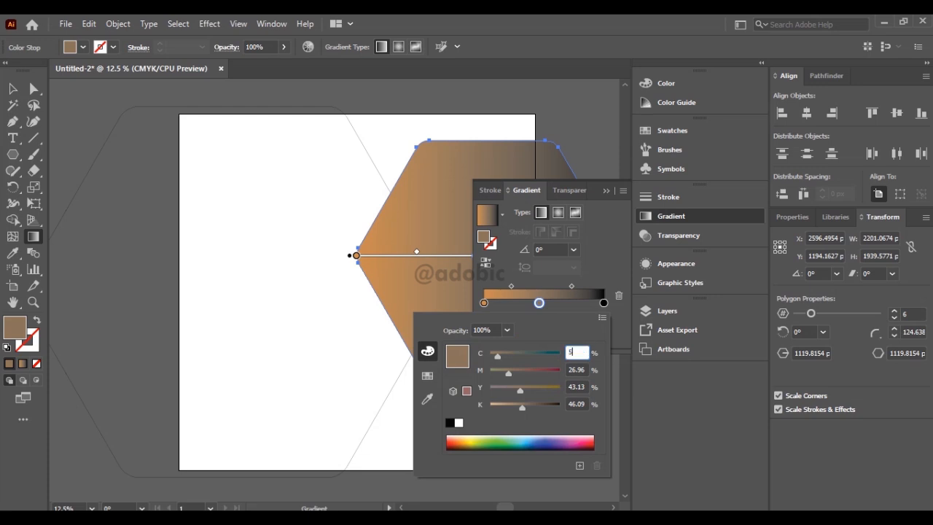
key(Tab)
text(5)
key(Tab)
text(45)
key(Tab)
text(0)
key(Tab)
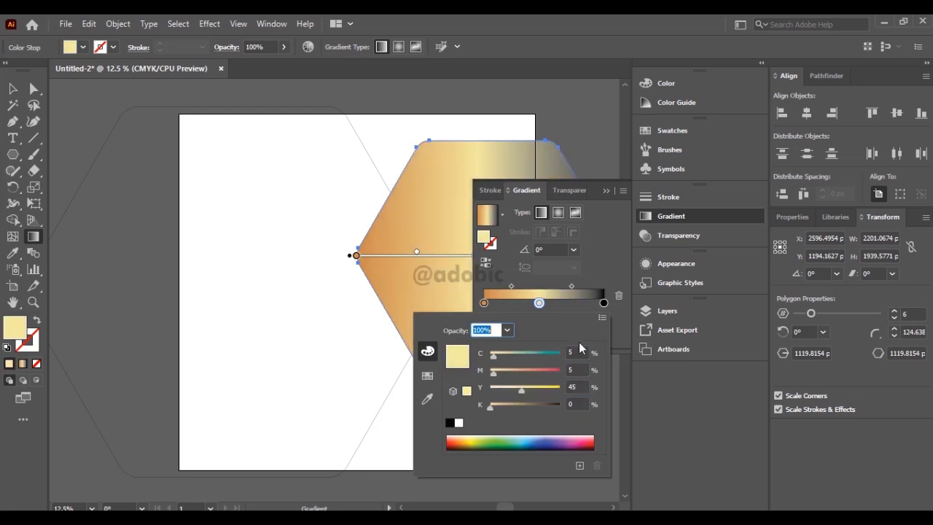
Set the gradient's last colour stop to CMYK values C 10, M 25, Y 65, K 0.
double_click(604, 302)
click(602, 317)
click(652, 368)
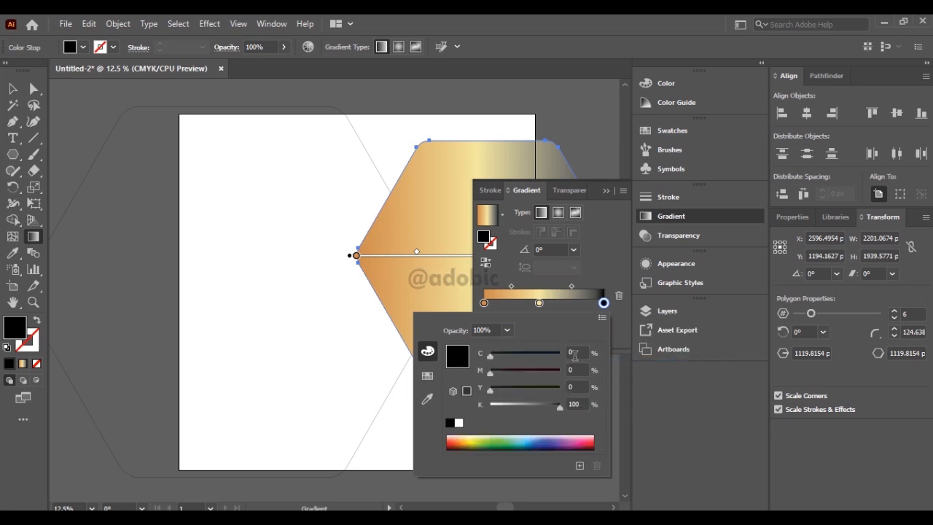
text(10)
key(Tab)
text(25)
key(Tab)
text(65)
key(Tab)
text(0)
key(Tab)
key(Return)
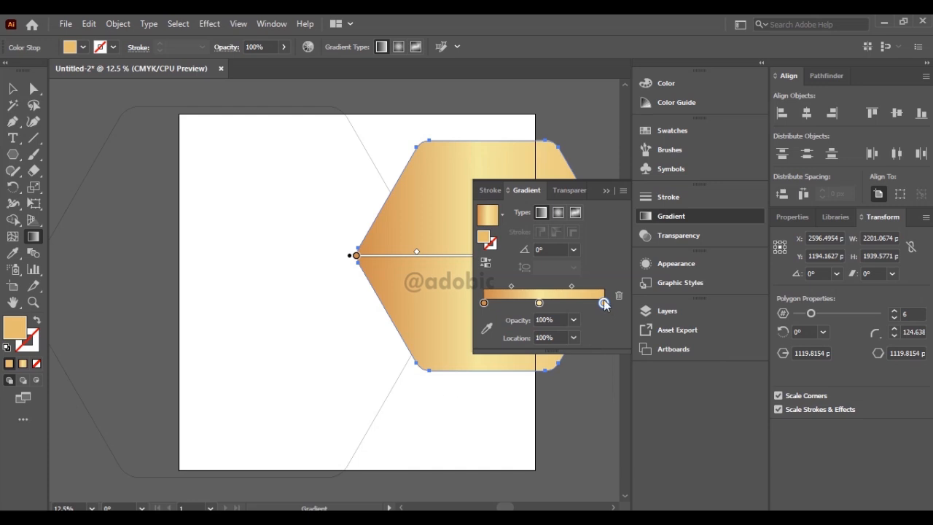
Copy the gradient's last stop to about 23% and its first stop to about 74%.
drag(604, 303, 520, 303)
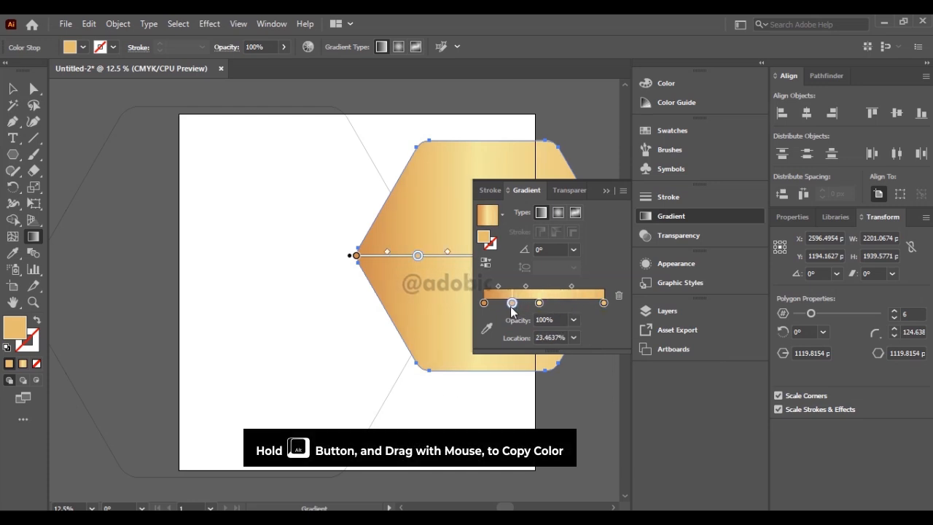
drag(483, 303, 572, 304)
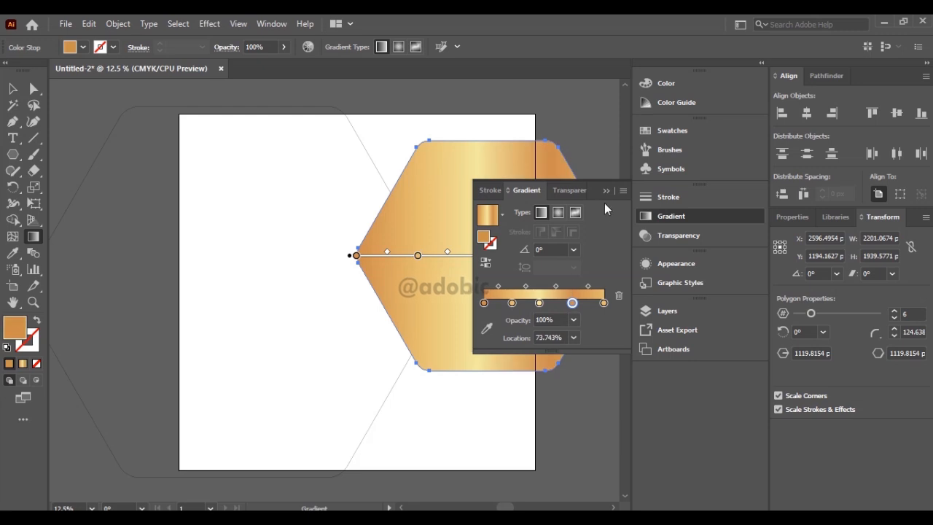
click(607, 192)
Tilt the gold gradient so its bands run diagonally across the hexagon.
mouse_move(597, 370)
mouse_down()
mouse_move(405, 167)
mouse_move(617, 361)
mouse_move(586, 355)
mouse_move(607, 345)
mouse_up()
drag(608, 345, 425, 345)
click(13, 91)
mouse_move(389, 221)
mouse_down()
mouse_move(531, 221)
mouse_move(510, 198)
mouse_up()
drag(506, 357, 511, 401)
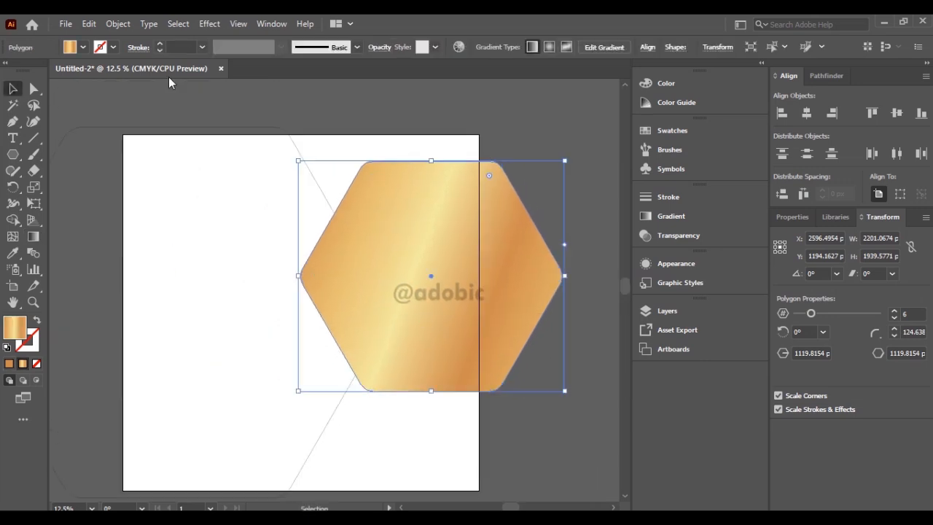
Duplicate the gold hexagon in place and scale the copy about its centre to about 1977 × 1742 px.
click(89, 25)
click(113, 91)
click(89, 24)
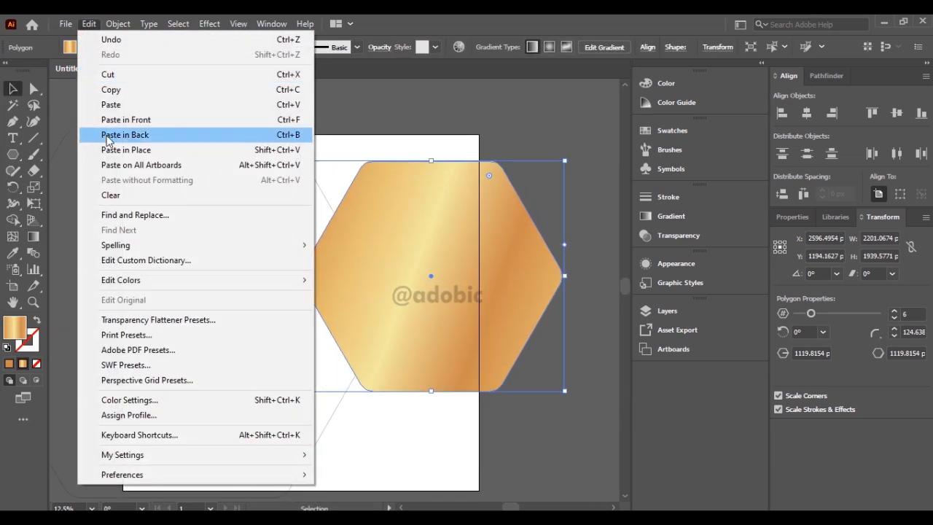
click(158, 150)
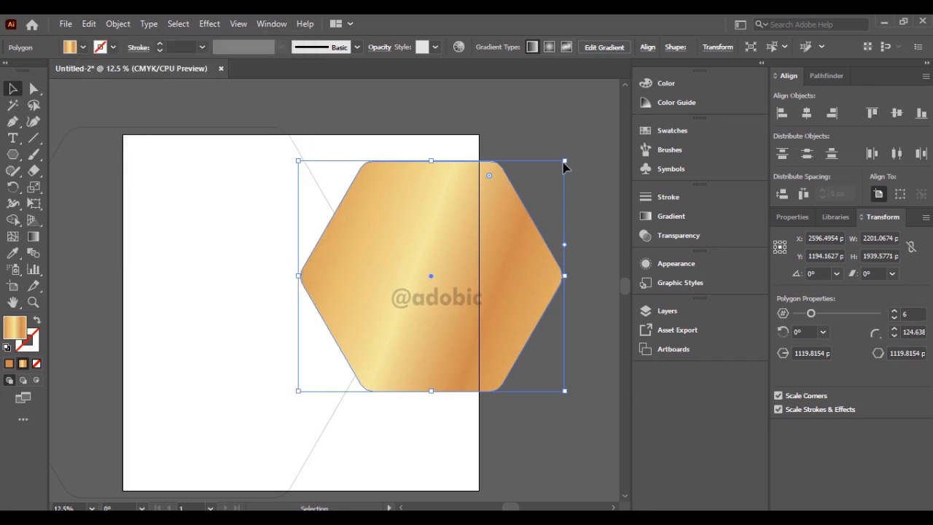
drag(566, 160, 551, 171)
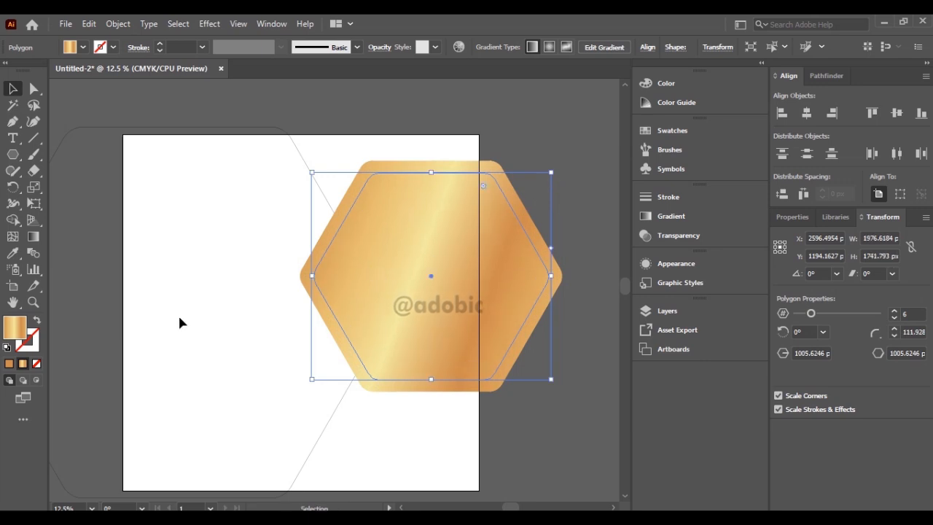
Give the inner hexagon a black fill and a white stroke of 15 pt, and deselect it.
click(8, 349)
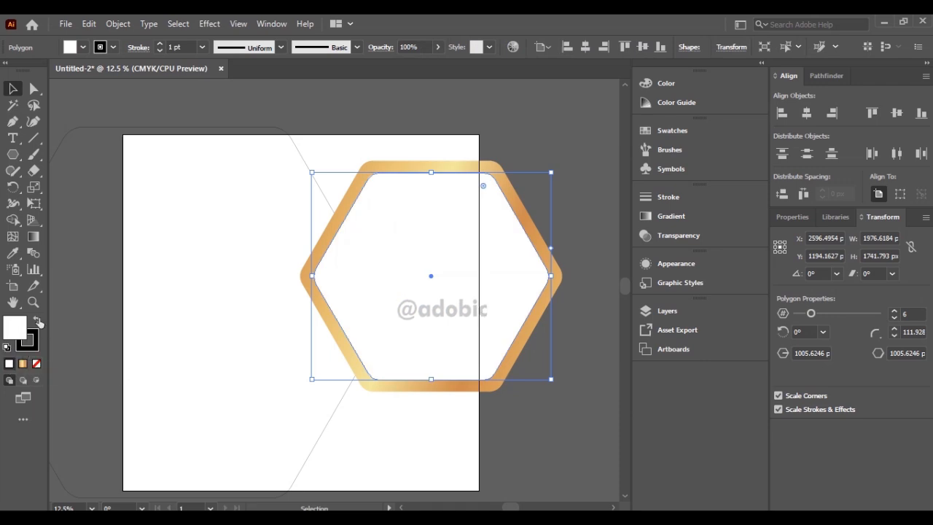
click(38, 321)
click(32, 344)
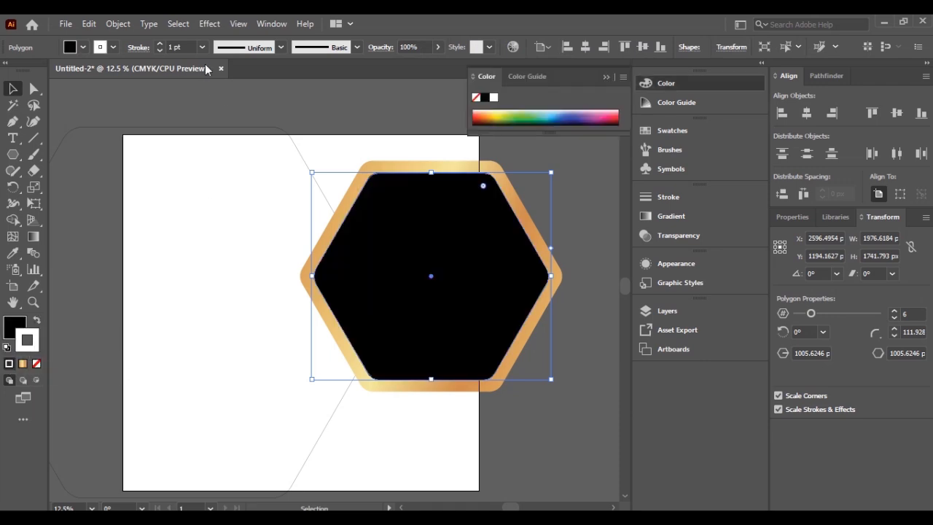
key(Return)
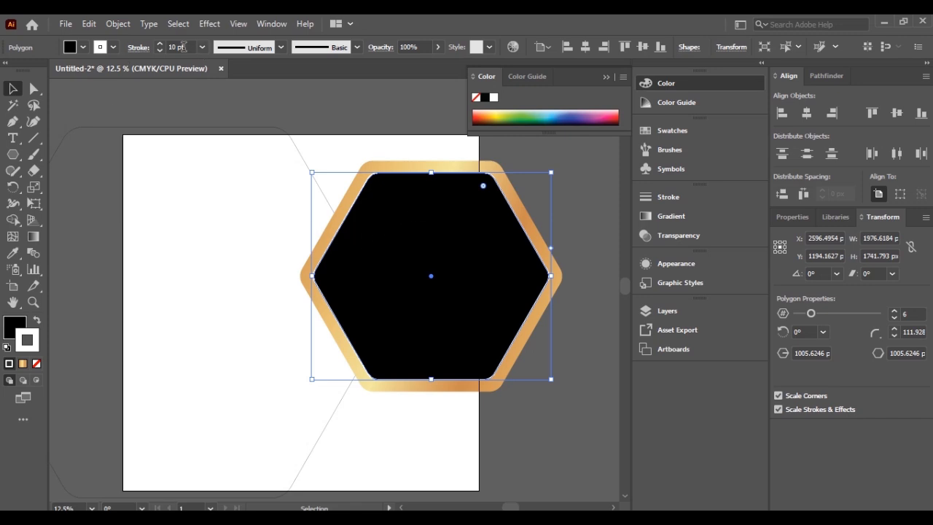
click(178, 45)
text(15pt)
key(Return)
click(419, 137)
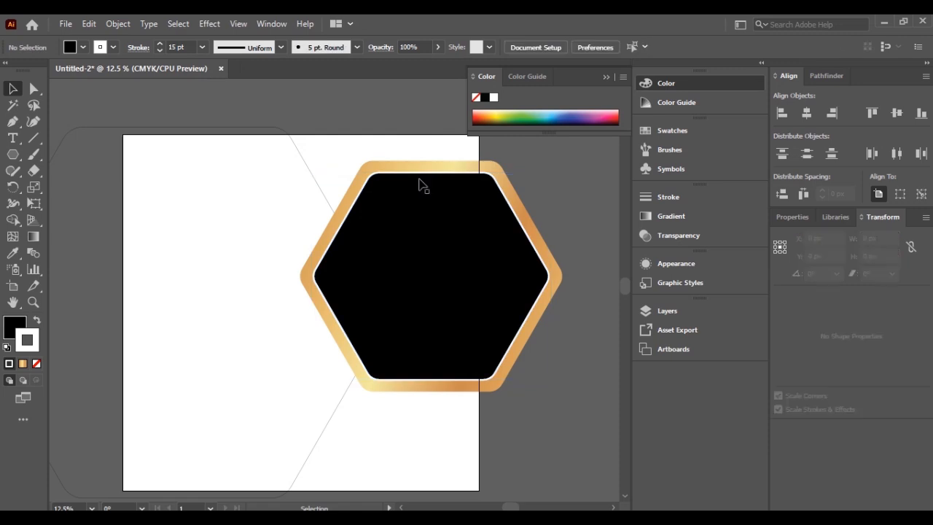
Duplicate both the gold and black hexagons, scale the copy to about 1659 × 1462 px, and place it overlapping the original's lower left.
scroll(569, 403, right, 2)
click(335, 250)
key(a)
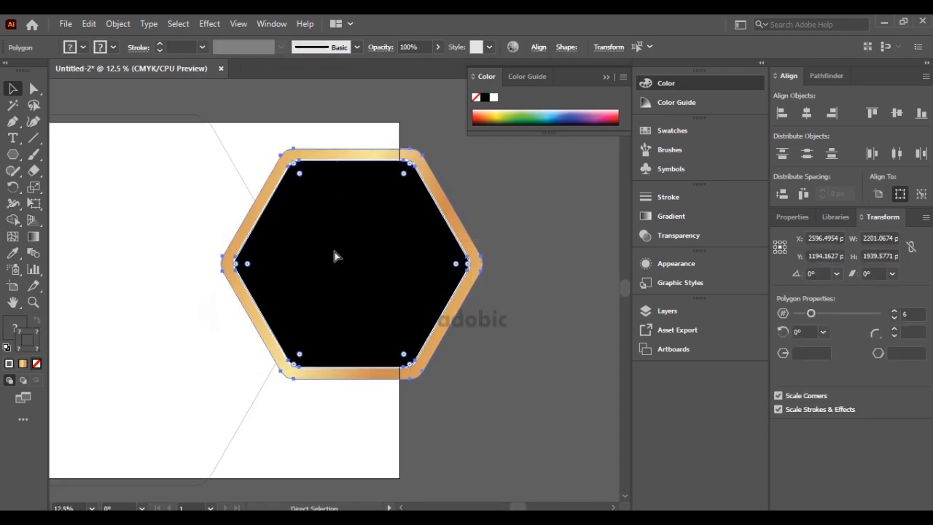
key(v)
key(a)
key(v)
click(90, 24)
click(110, 89)
click(89, 25)
click(113, 104)
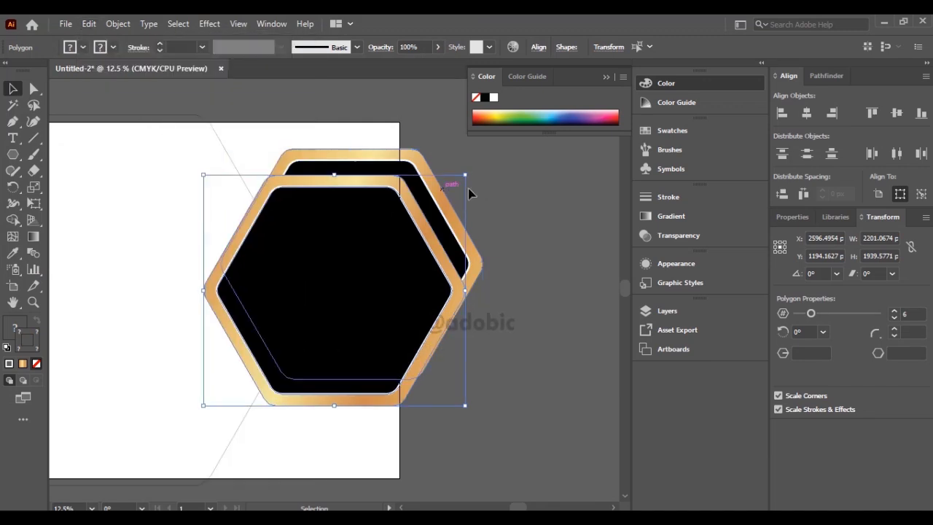
drag(462, 173, 401, 232)
drag(333, 285, 327, 332)
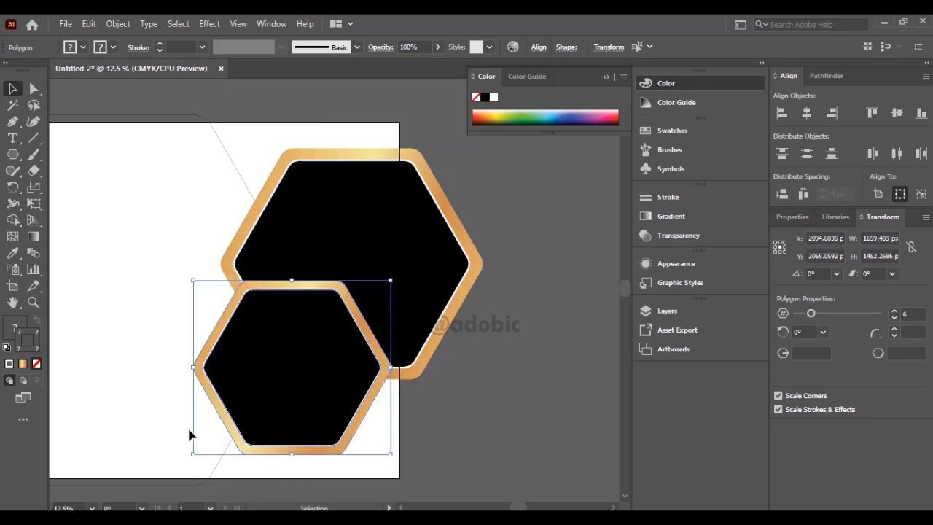
Scale the smaller hexagon pair down to about 1530 × 1348 px, shift it slightly to the right, and deselect it.
drag(389, 280, 375, 294)
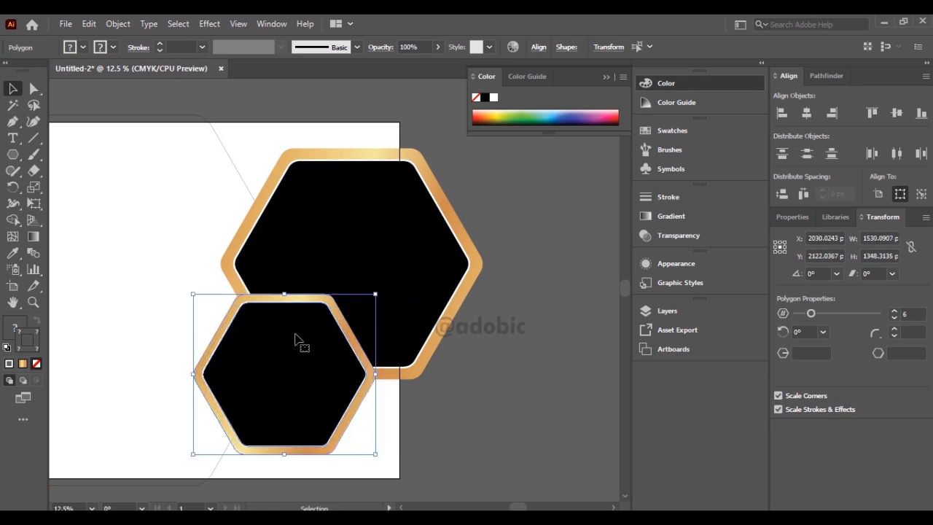
drag(306, 336, 318, 338)
click(441, 404)
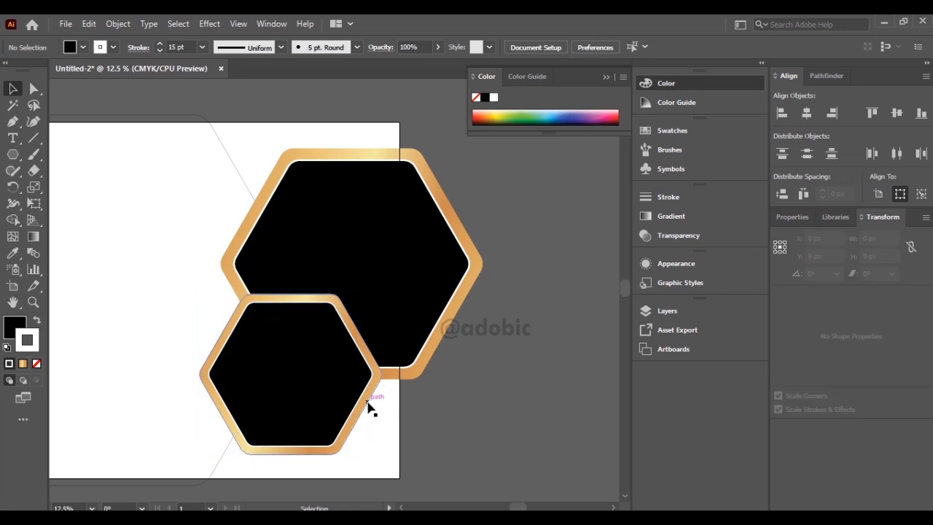
Enlarge the smaller hexagon's gold frame to about 2055 × 1811 px and shift it slightly to the right.
click(369, 402)
scroll(370, 403, down, 3)
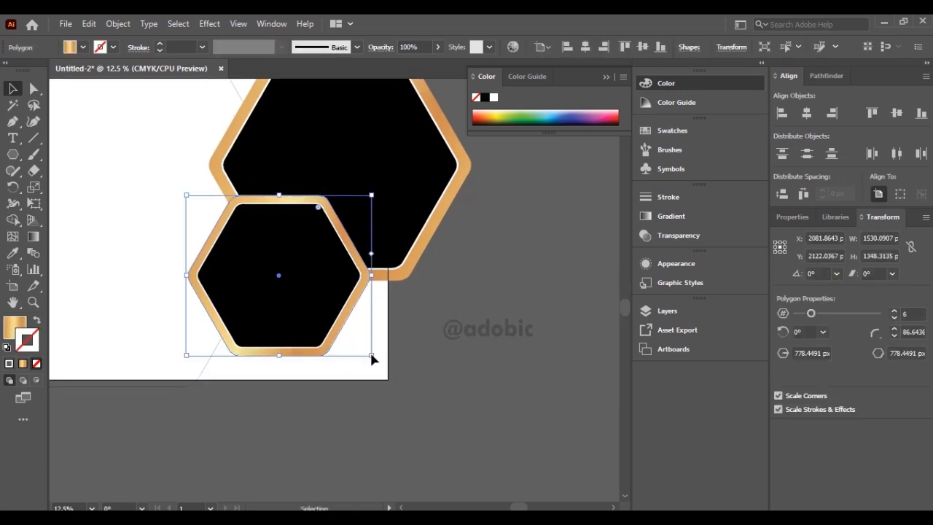
drag(372, 359, 435, 418)
drag(387, 352, 399, 352)
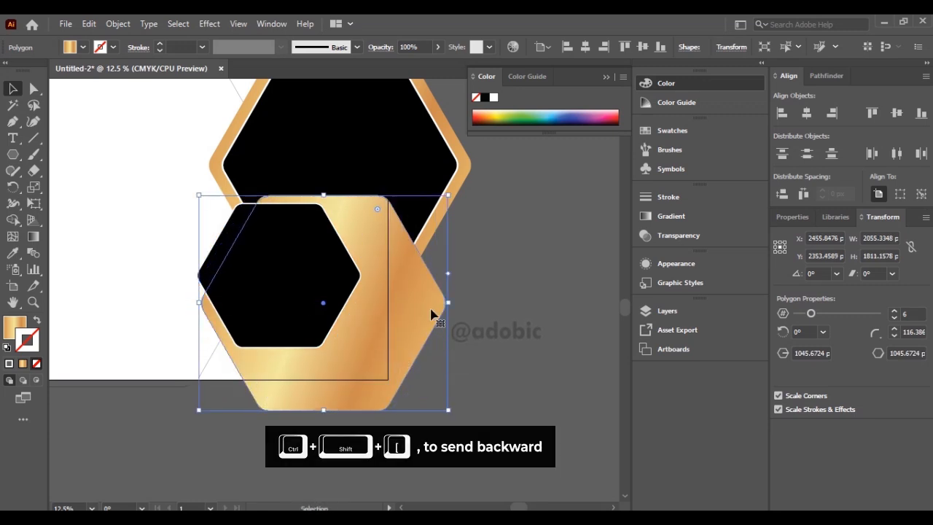
Send the enlarged gold hexagon and the large hexagon's gold frame to the back, and deselect them.
shift+click(461, 190)
key(ctrl+shift+[)
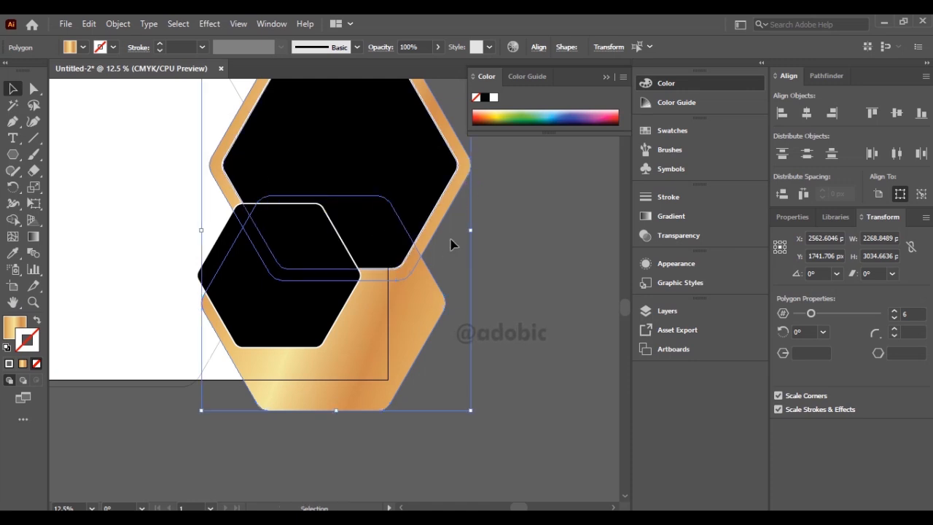
click(501, 267)
key(space)
drag(366, 233, 446, 327)
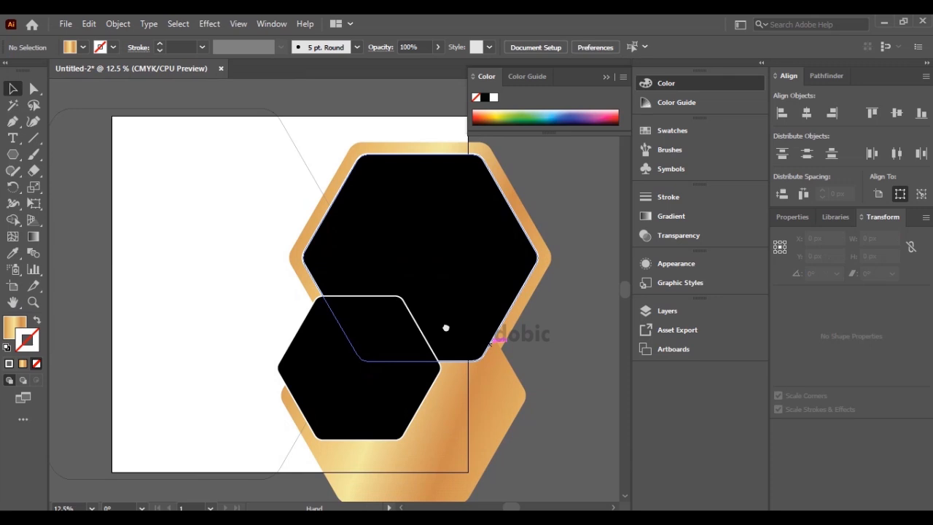
Place the blow-dry salon photo b189360f192b8dcb9854e3aa1b7ff5aa on the artboard and embed it.
click(67, 24)
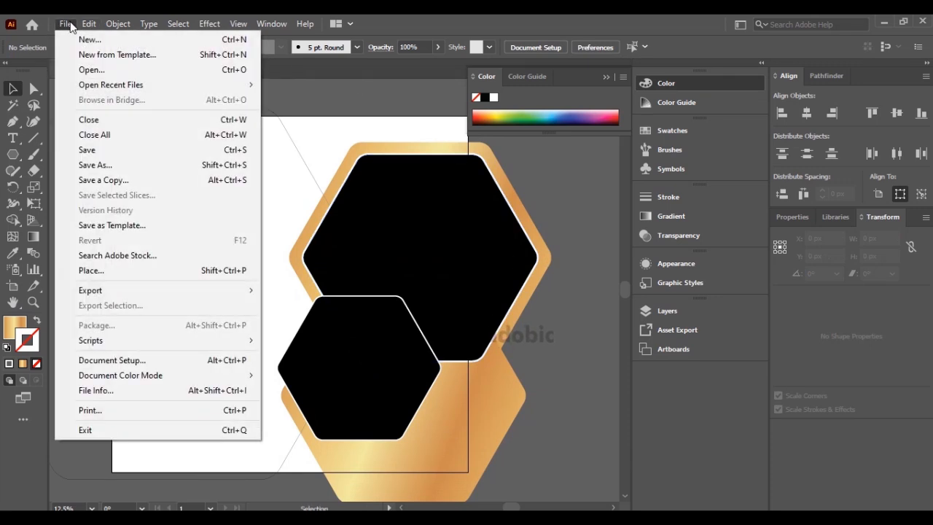
click(115, 270)
double_click(165, 144)
click(229, 133)
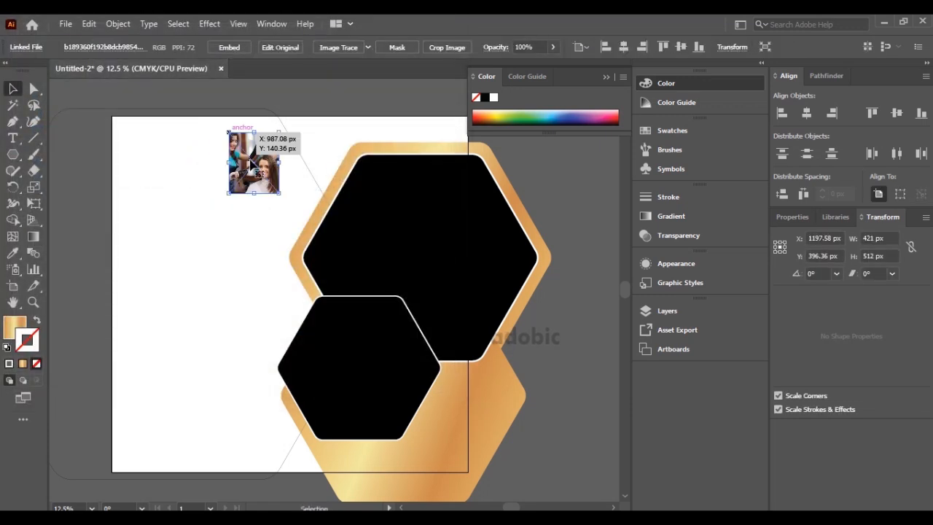
click(232, 48)
Scale the blow-dry photo to about 1472 × 1790 px and position it over the left part of the large black hexagon.
drag(280, 194, 376, 303)
drag(314, 195, 404, 217)
drag(473, 341, 491, 362)
drag(441, 282, 431, 277)
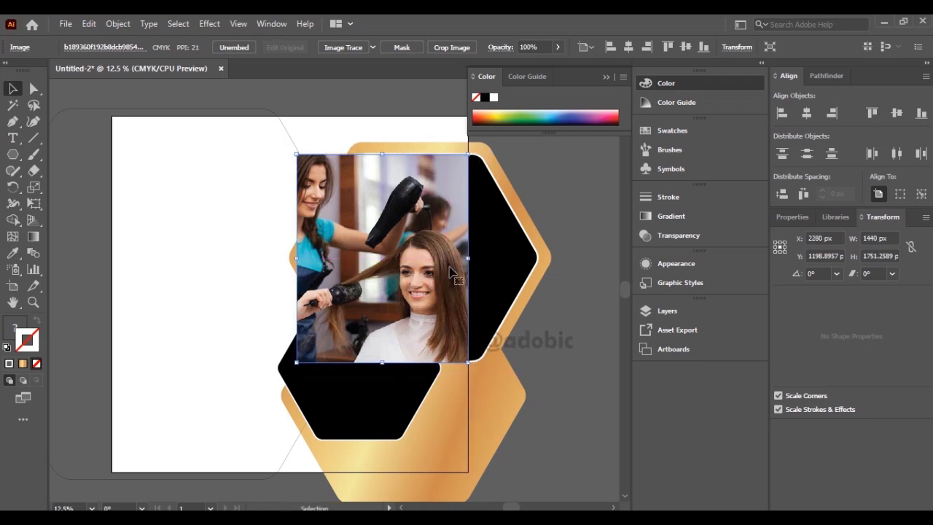
mouse_move(468, 154)
mouse_down()
mouse_move(491, 151)
mouse_move(472, 150)
mouse_up()
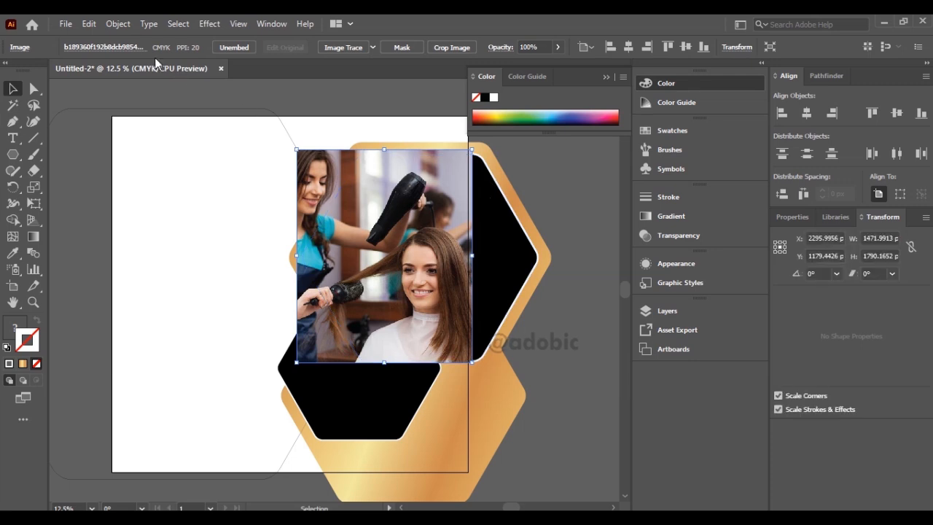
Cut the blow-dry photo and paste it in place inside the large black hexagon using Draw Inside, then return to normal drawing.
click(89, 24)
click(109, 73)
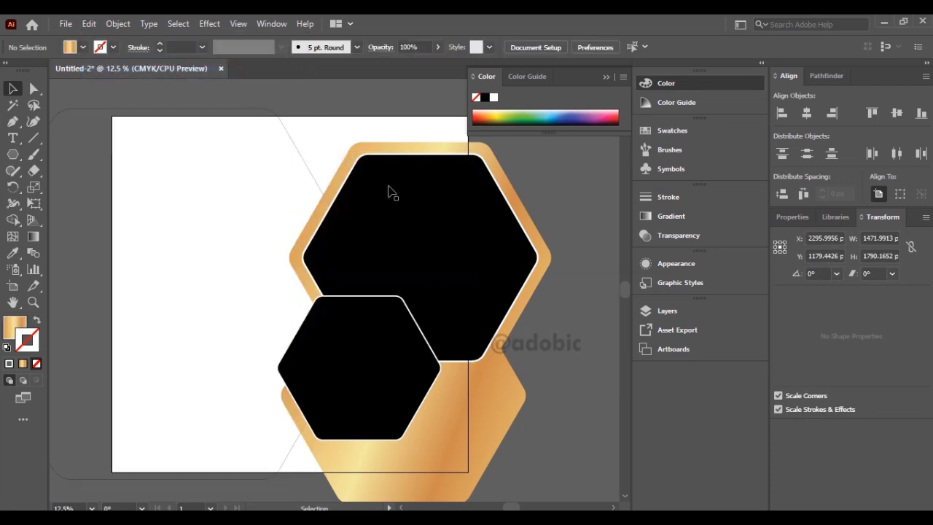
click(421, 226)
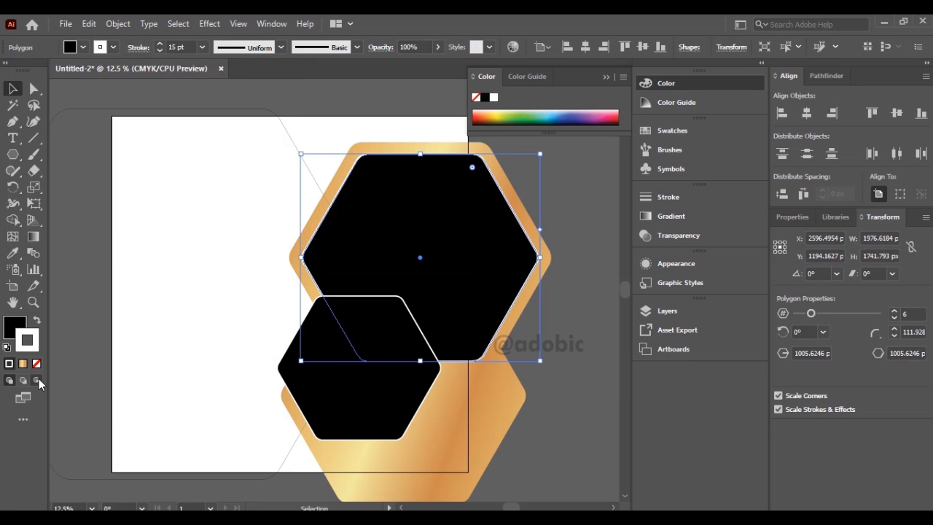
click(39, 379)
click(89, 24)
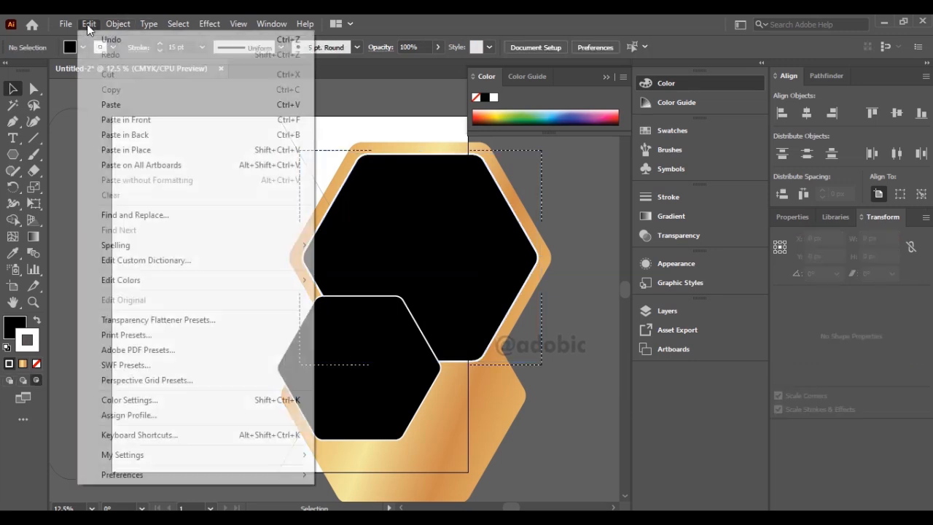
click(131, 150)
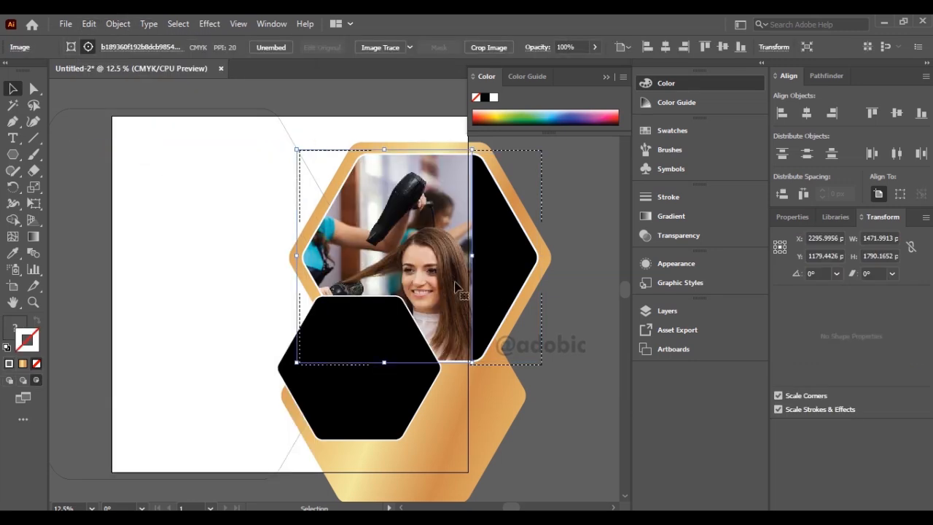
click(10, 380)
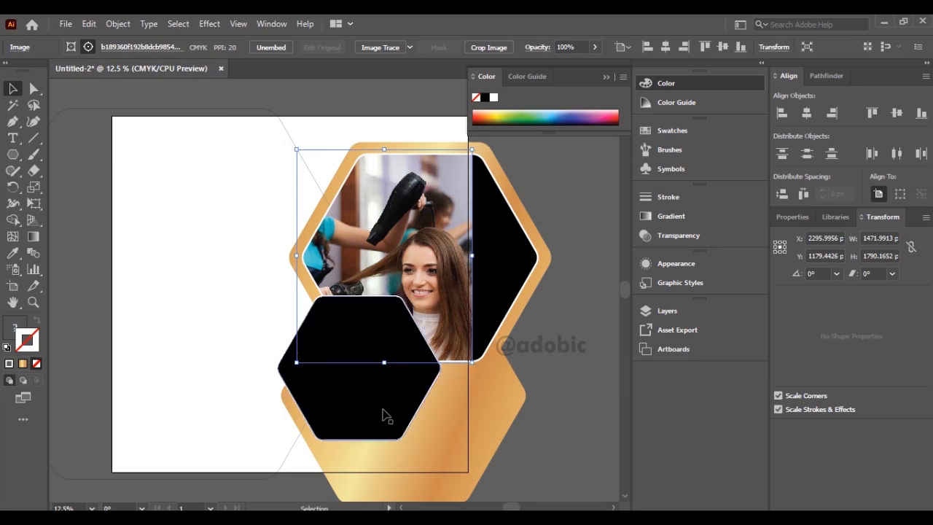
click(552, 377)
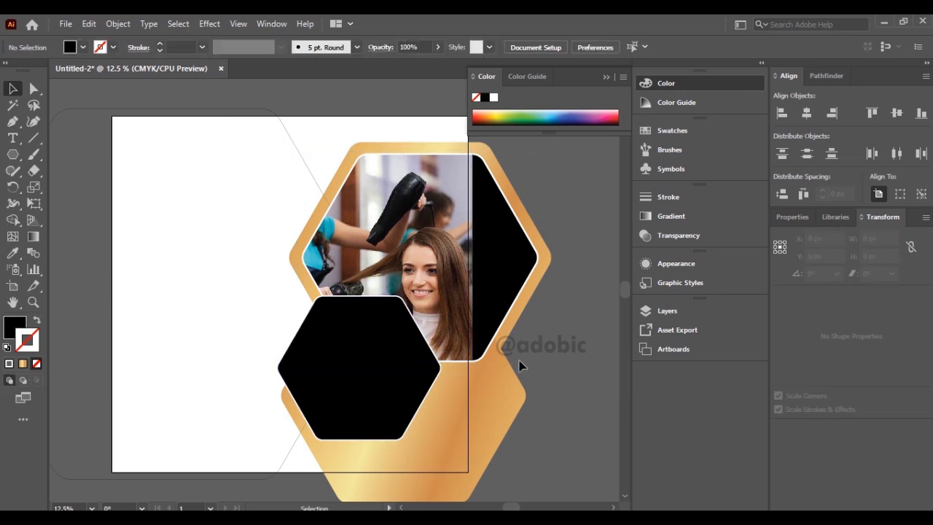
Place the men's haircut photo Z-Hair-Academy-Mens-Cuts on the artboard and embed it.
click(65, 24)
click(103, 269)
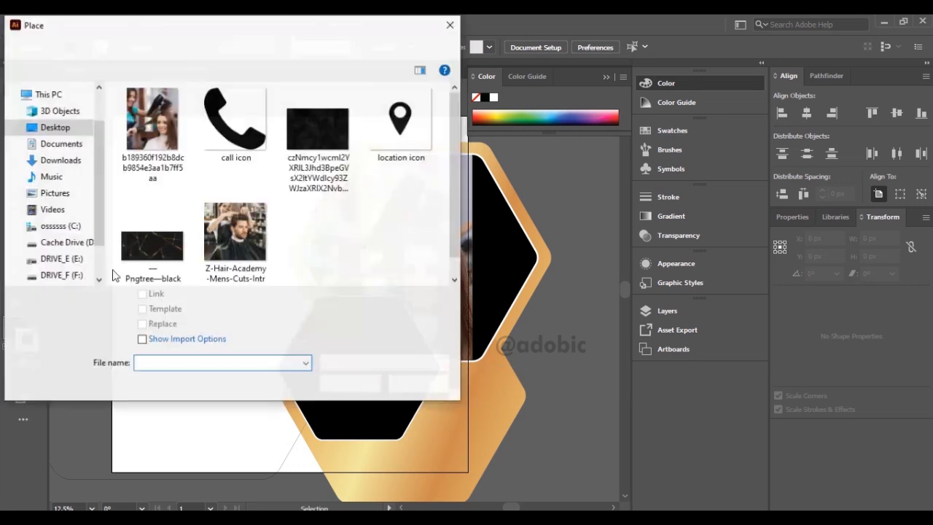
double_click(235, 233)
click(192, 177)
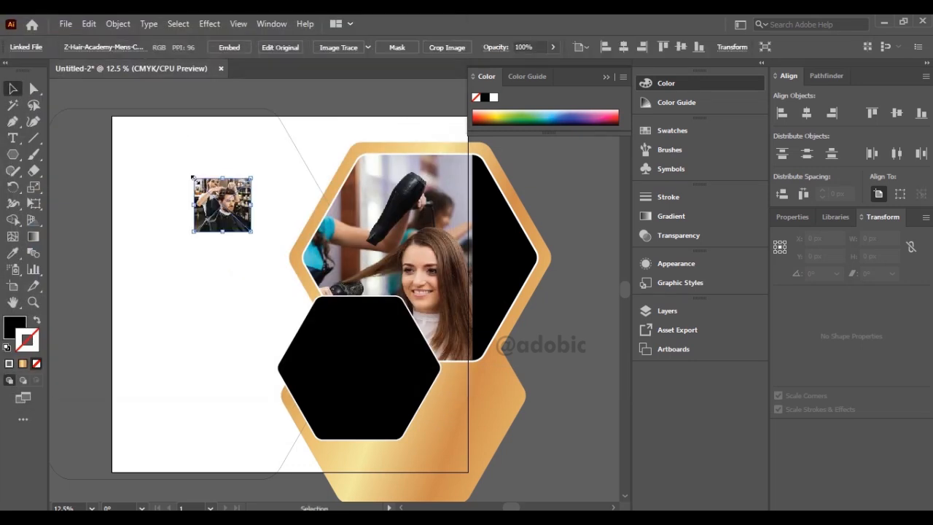
click(229, 46)
Scale the men's haircut photo to about 1341 × 1257 px over the small black hexagon and reflect it left to right.
drag(252, 232, 440, 443)
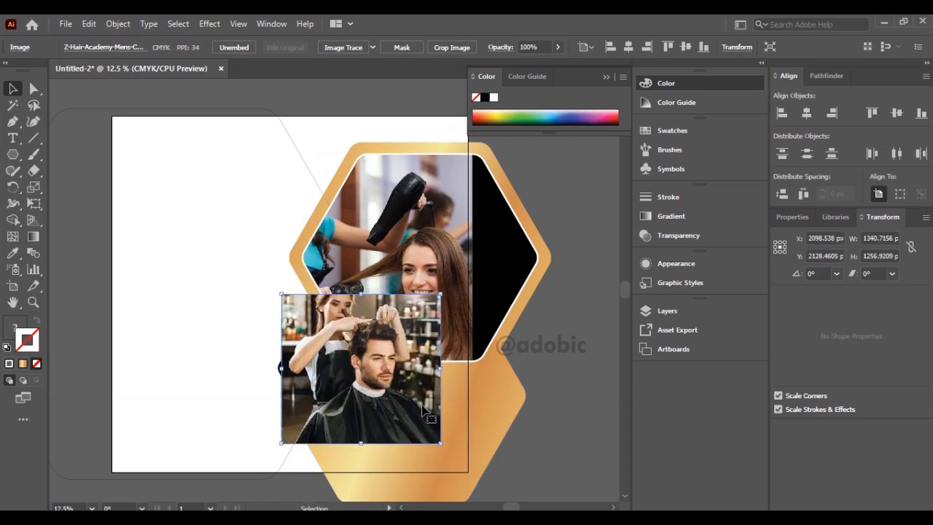
click(118, 23)
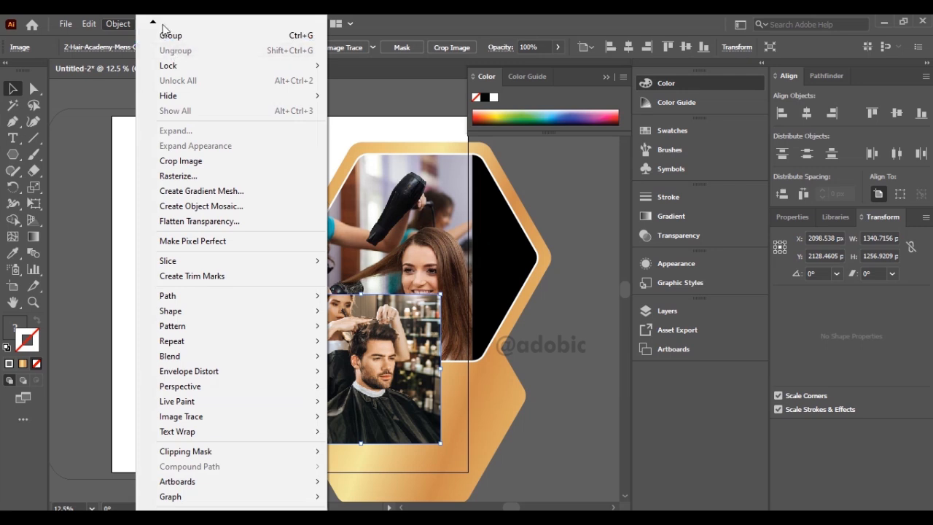
mouse_move(153, 25)
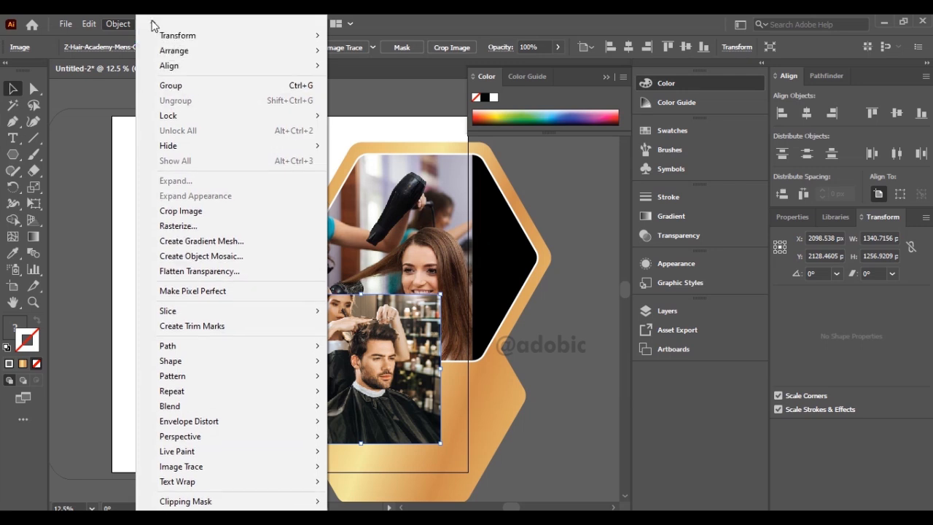
mouse_move(182, 36)
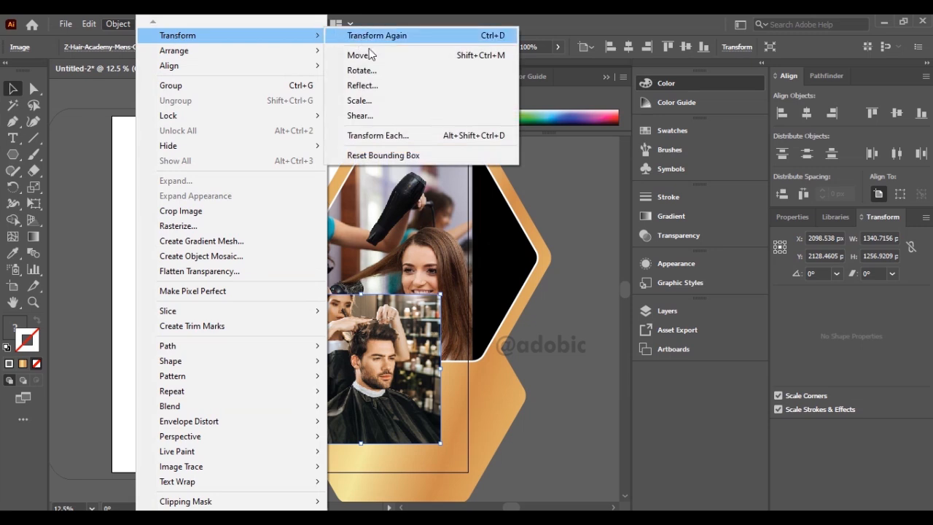
click(389, 86)
click(466, 357)
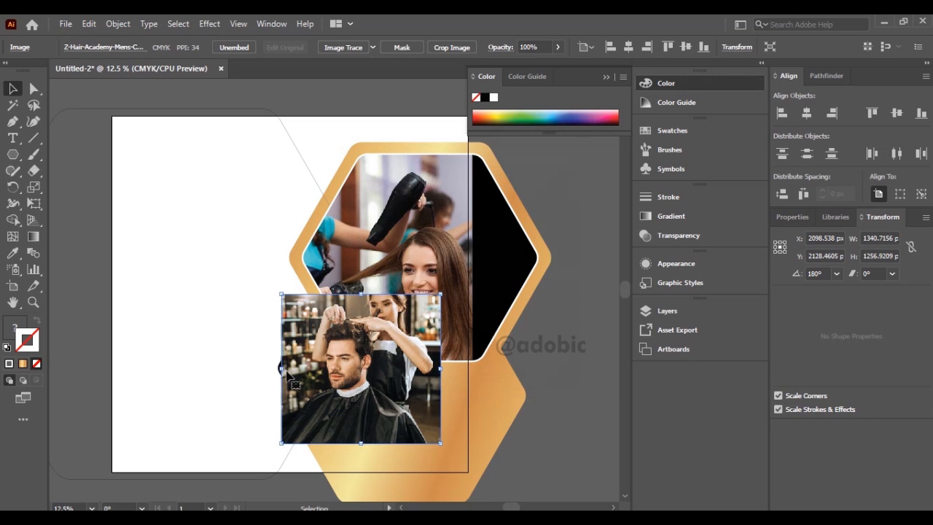
Cut the men's haircut photo and paste it in place inside the small black hexagon using Draw Inside.
click(89, 23)
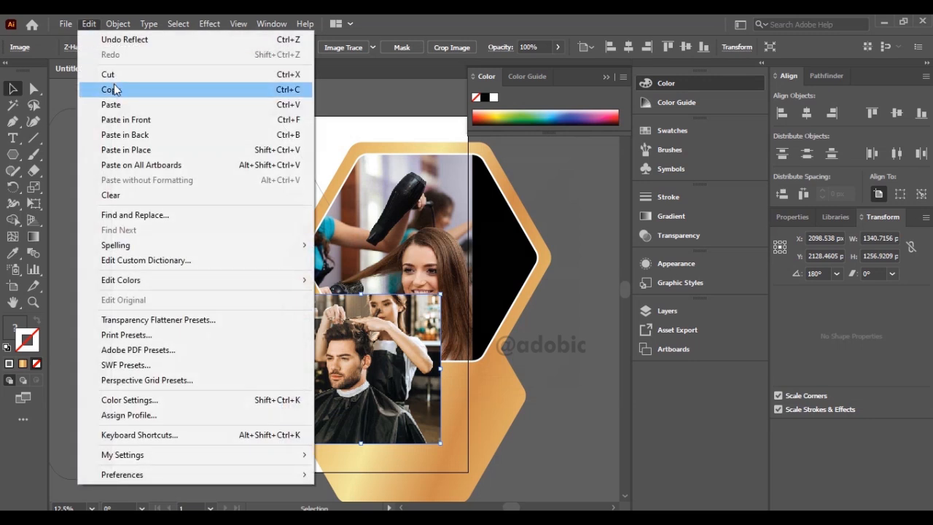
click(110, 76)
click(330, 392)
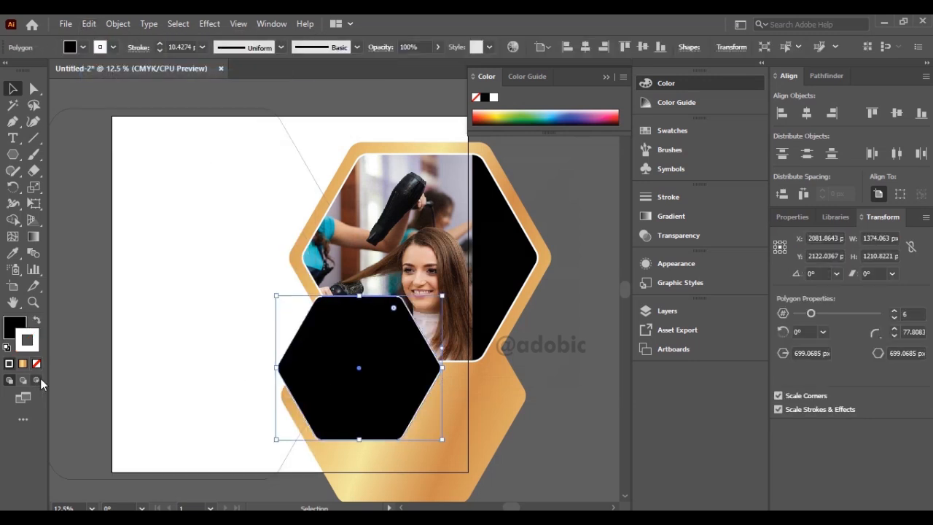
key(ctrl+b)
click(90, 23)
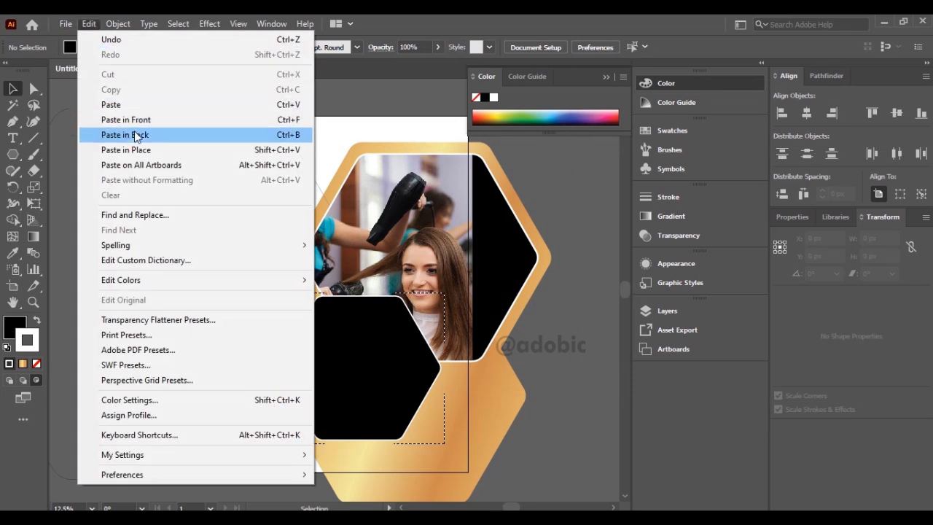
click(146, 151)
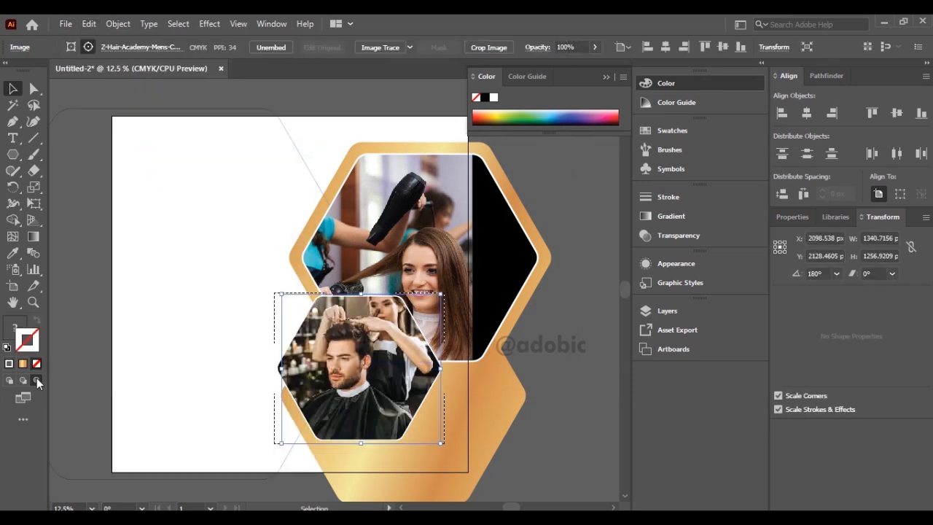
click(262, 348)
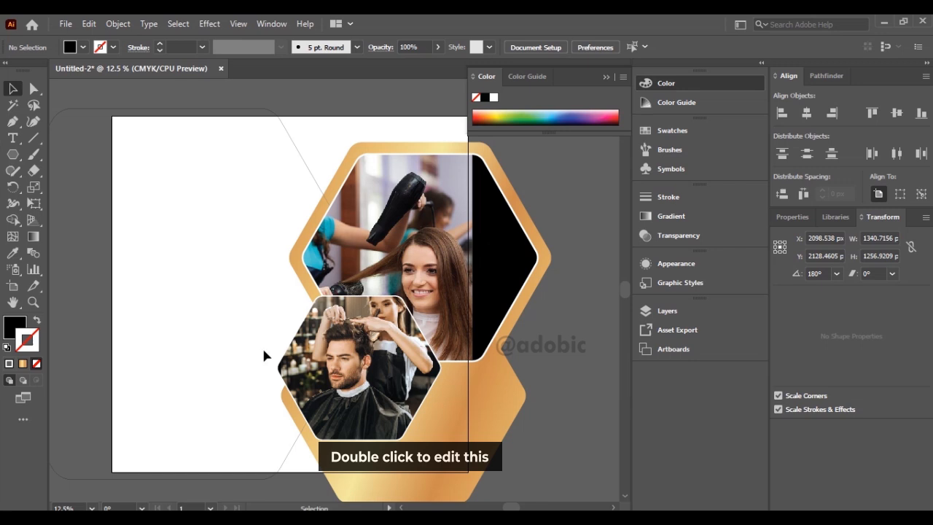
Set the stroke of the small photo hexagon to 11 pt inside its clip group and exit isolation mode.
double_click(312, 310)
click(312, 310)
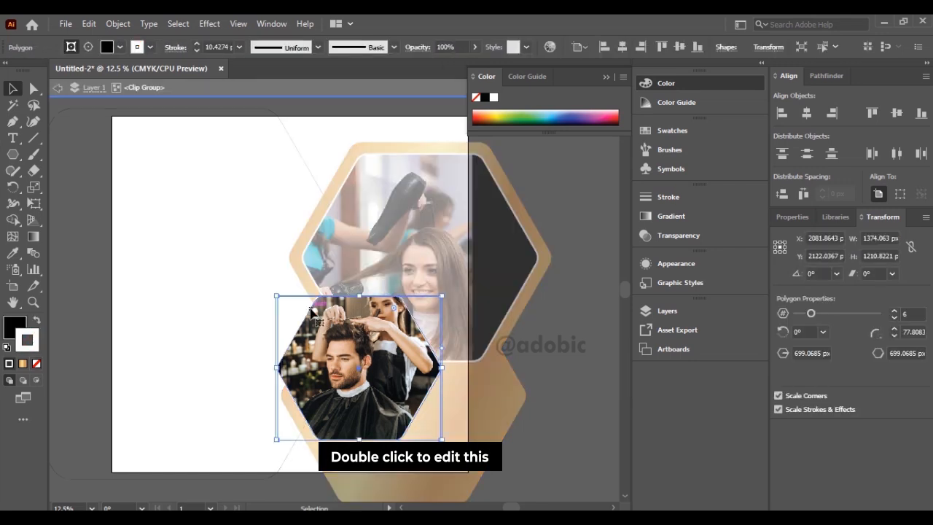
click(216, 45)
text(1pt)
key(Return)
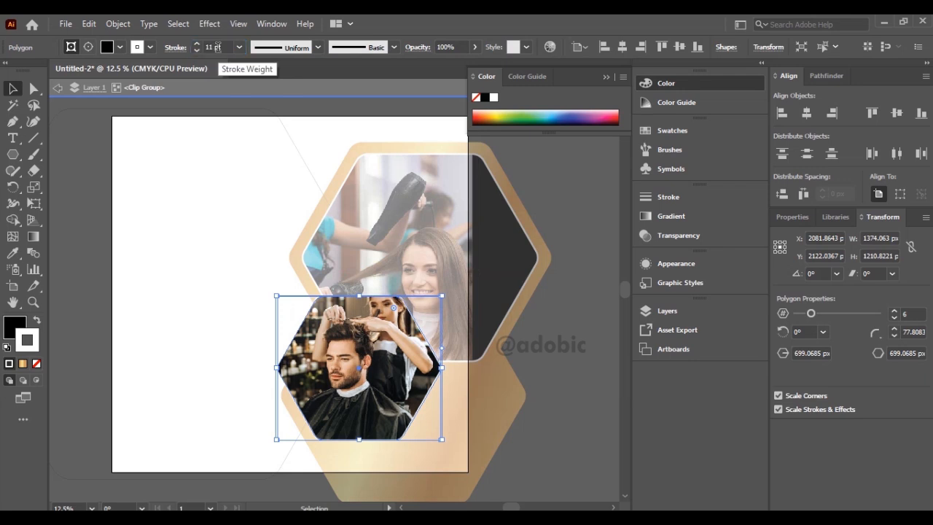
click(57, 88)
Check the stroke weight of the large photo hexagon inside its clip group.
click(376, 202)
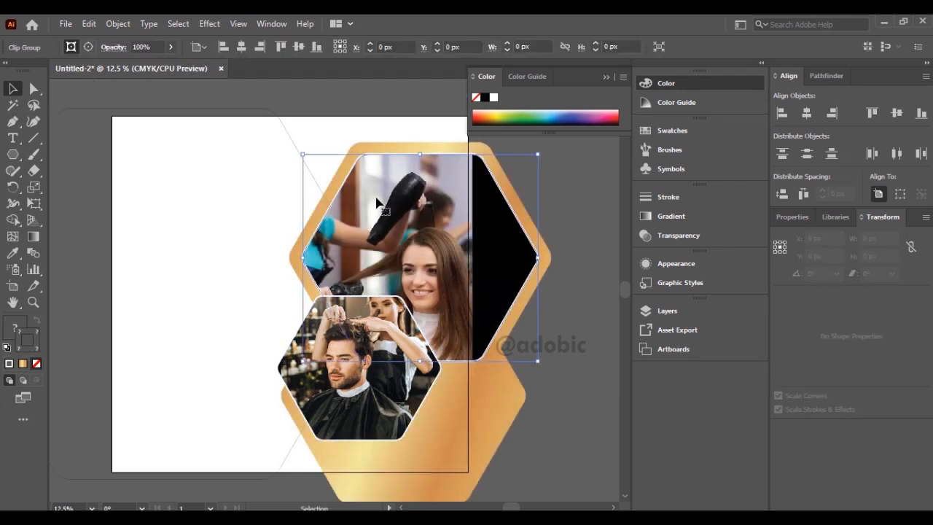
double_click(377, 204)
click(372, 163)
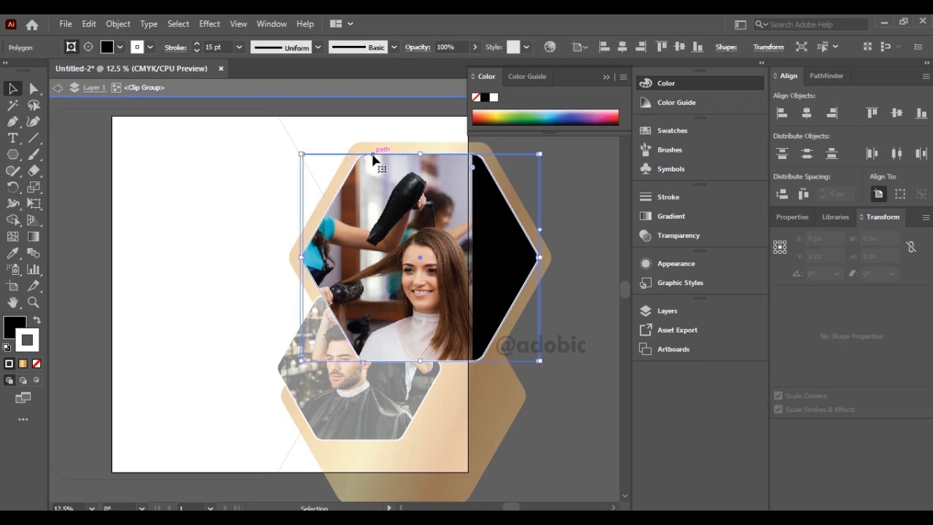
click(57, 89)
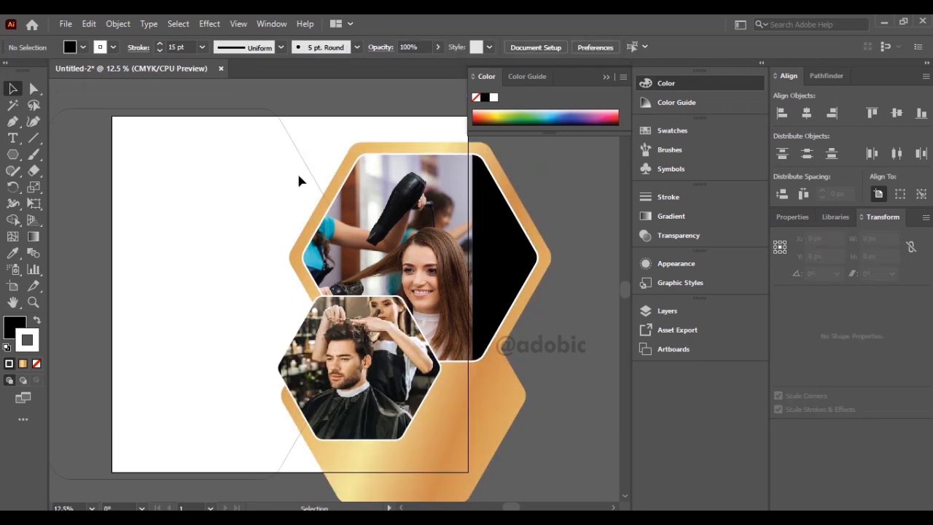
Give the large outlined hexagon a black fill and a white 30 pt stroke.
click(307, 180)
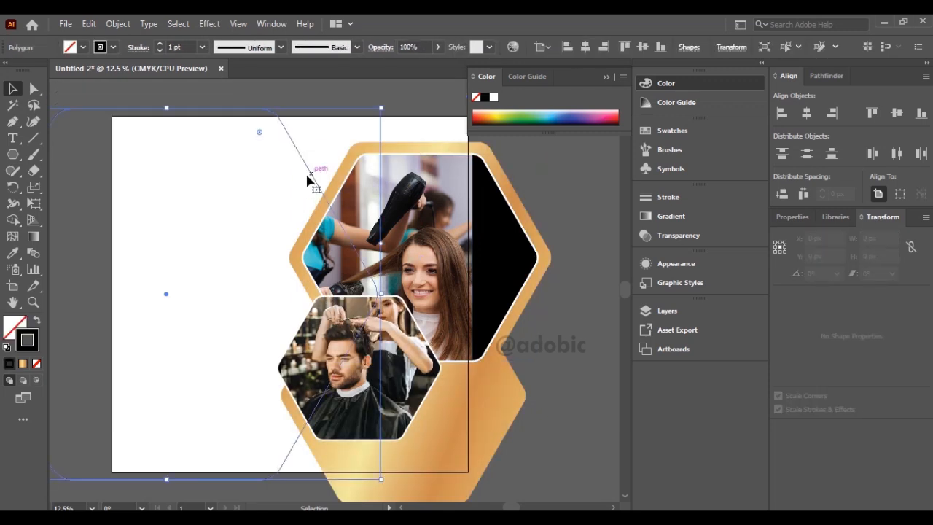
click(8, 346)
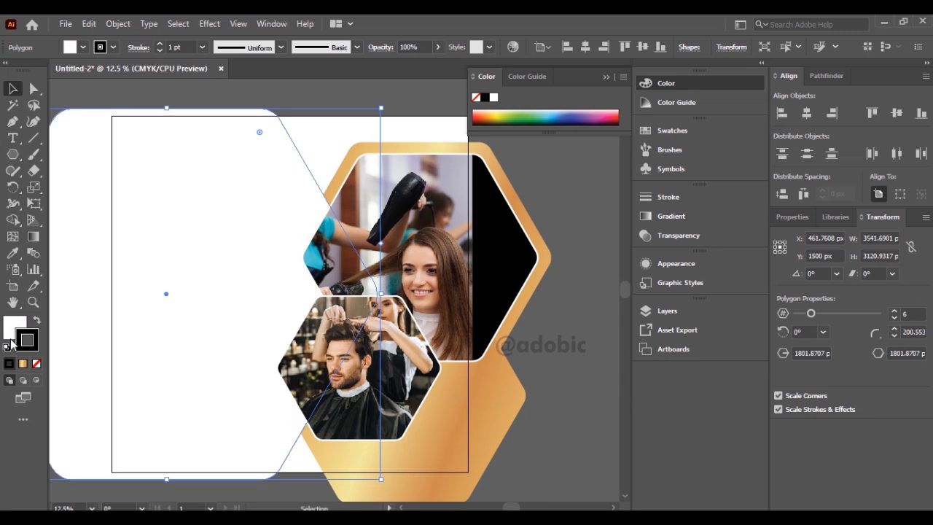
click(37, 323)
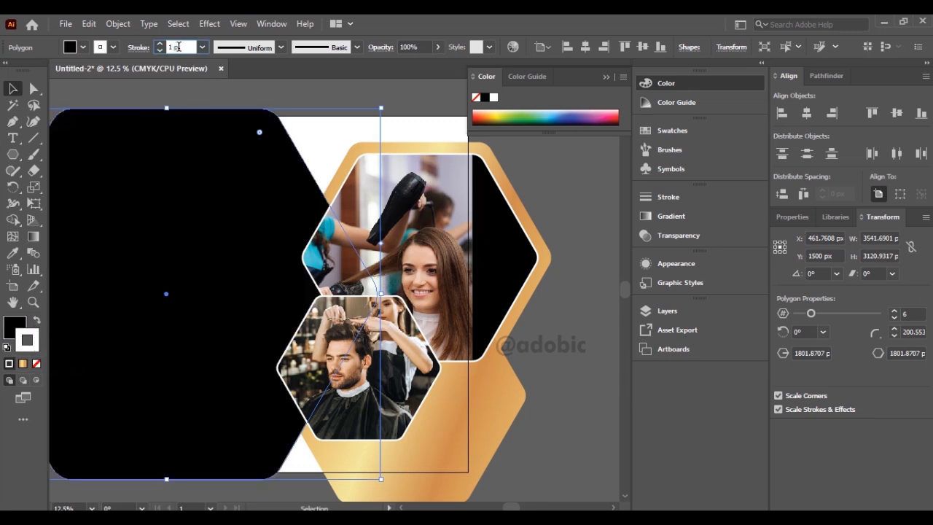
text(30)
key(Return)
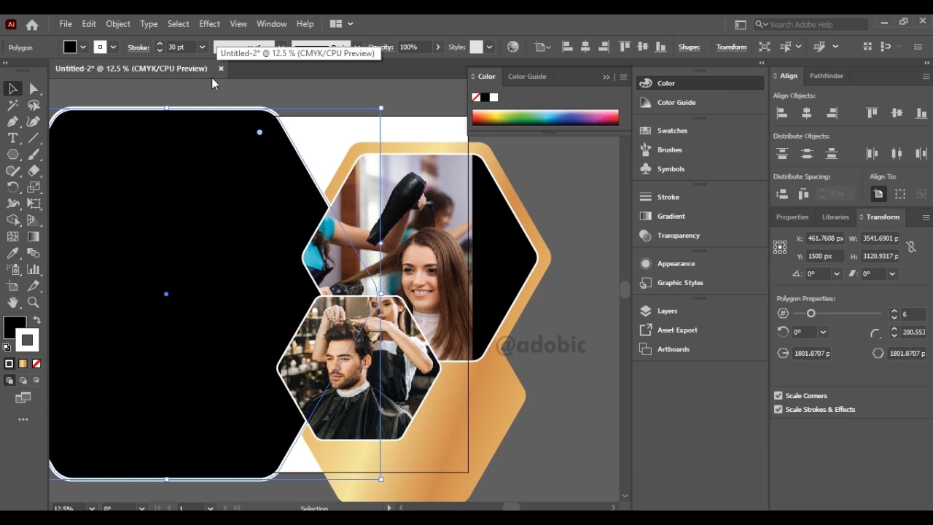
click(335, 101)
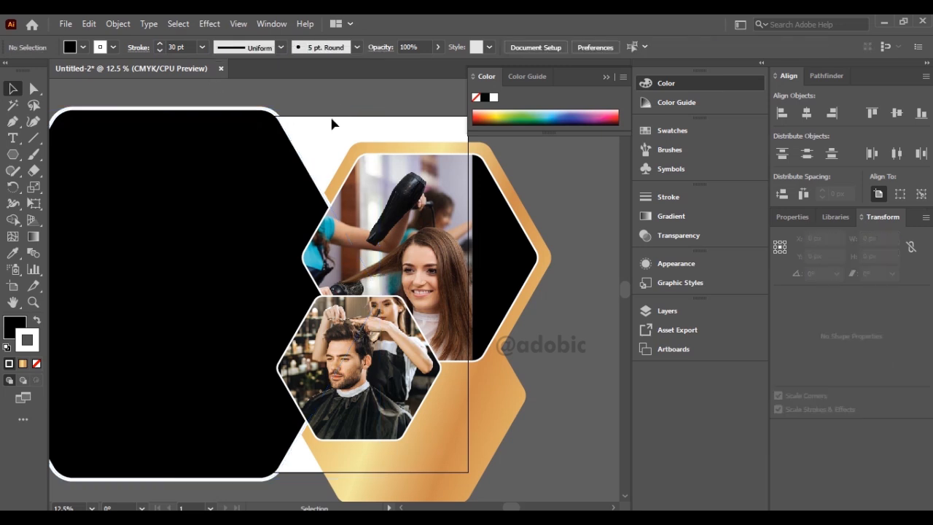
Place the black feather texture image above the large photo hexagon and embed it.
click(66, 24)
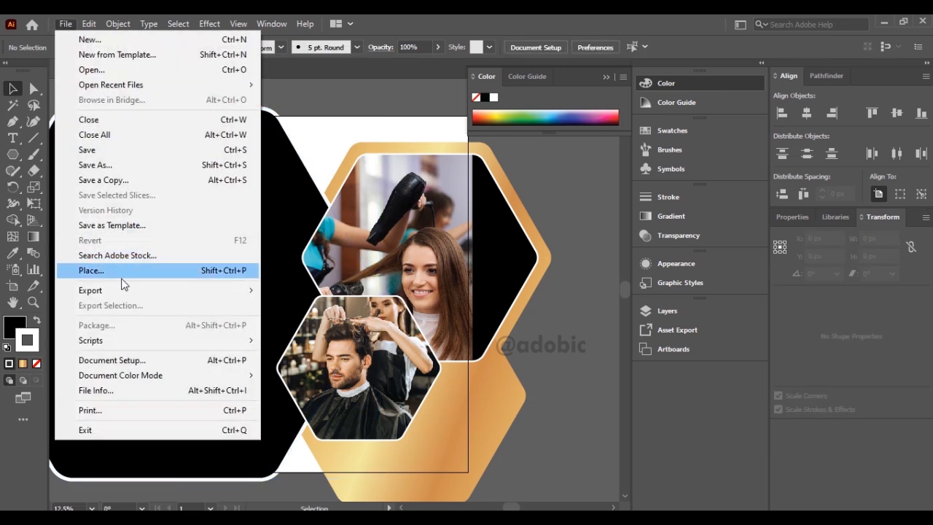
click(141, 270)
click(318, 125)
click(352, 383)
click(308, 108)
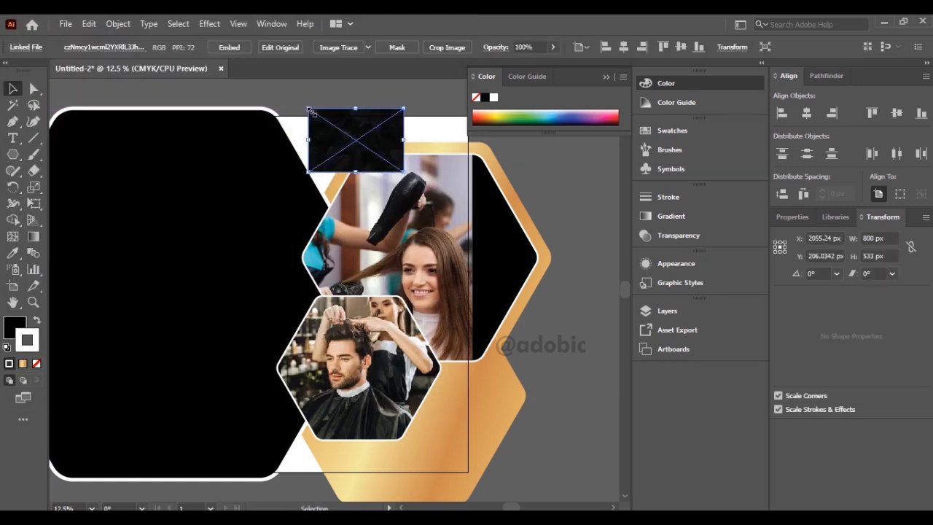
click(228, 46)
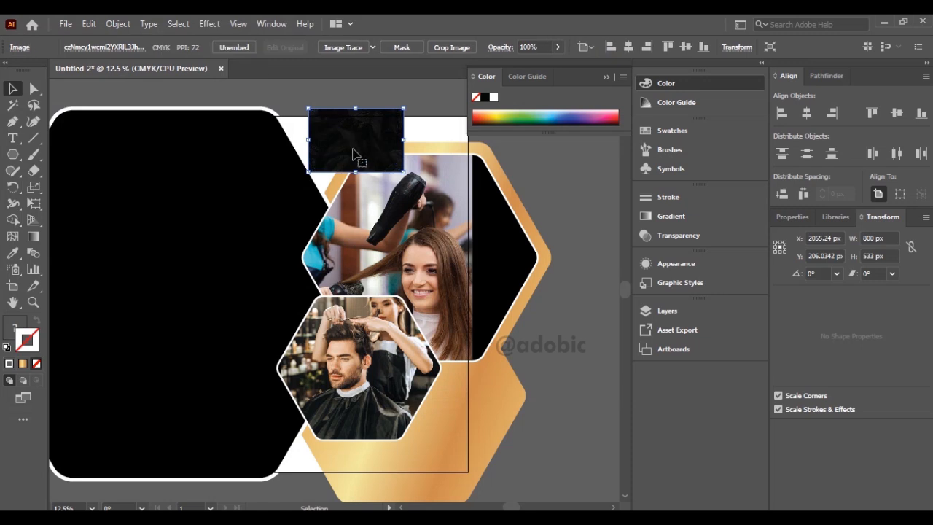
Rotate the feather texture to 270° and scale it to about 2101 × 3151 px over the large black hexagon's inner part.
drag(409, 177, 278, 292)
drag(323, 187, 285, 446)
drag(416, 119, 320, 221)
drag(242, 462, 225, 472)
Cut the feather texture and paste it in place inside the large black hexagon using Draw Inside, then return to normal drawing mode.
click(86, 23)
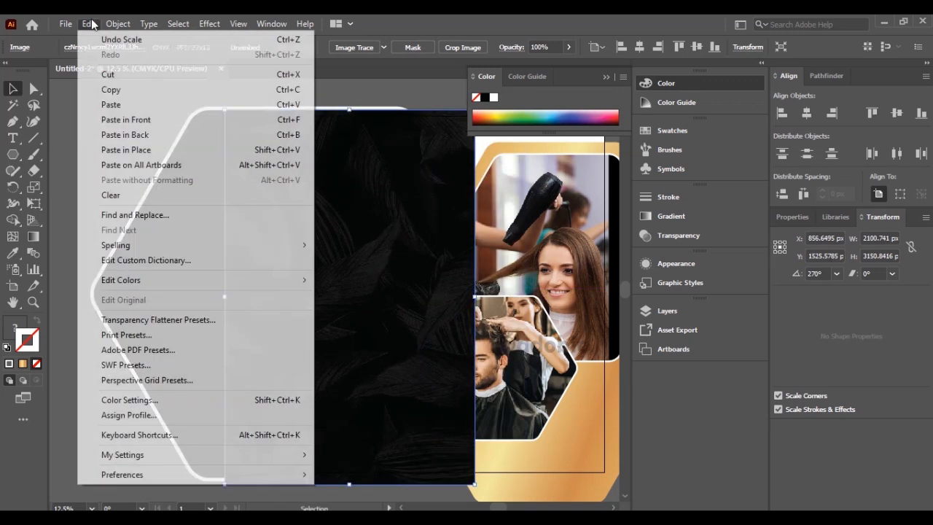
click(172, 76)
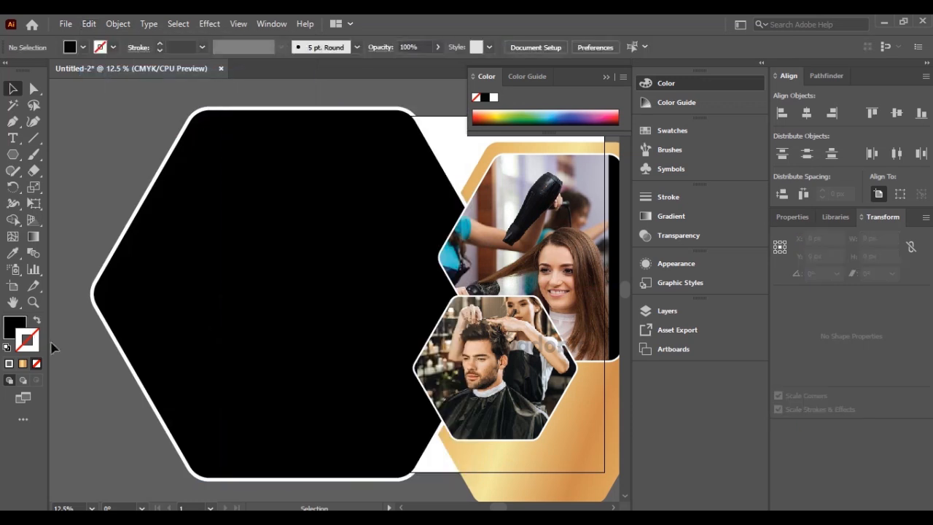
click(150, 330)
click(62, 330)
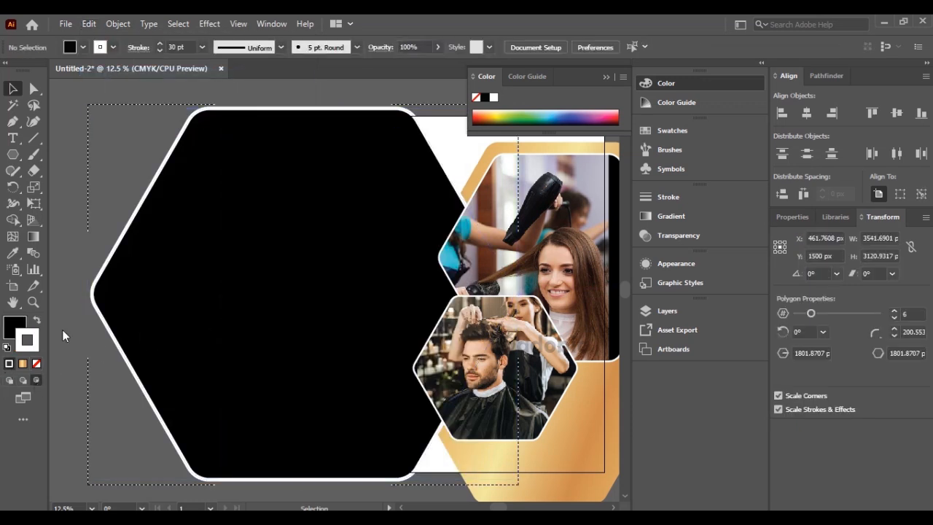
click(89, 23)
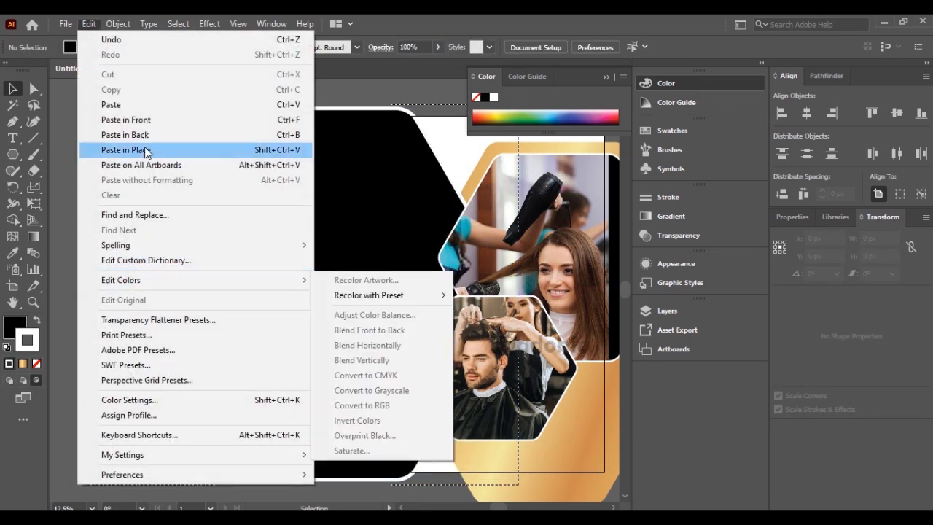
click(159, 150)
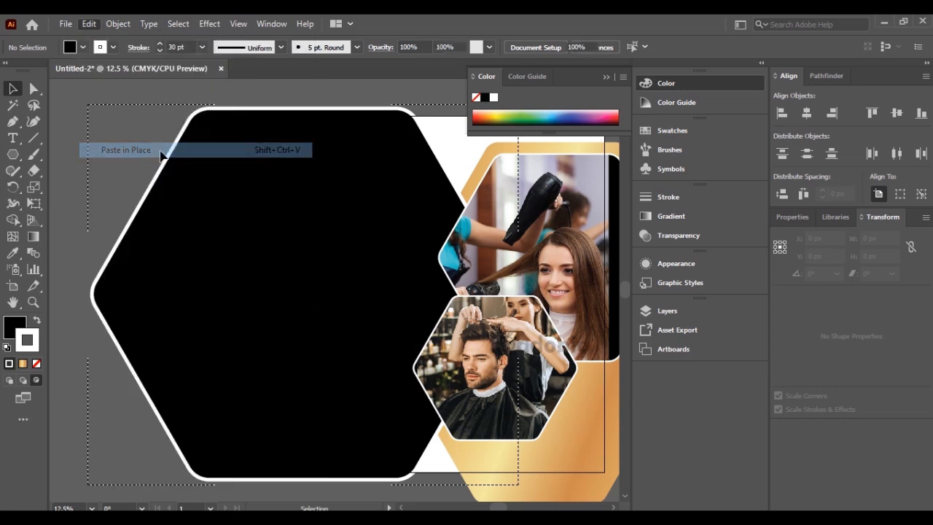
click(9, 380)
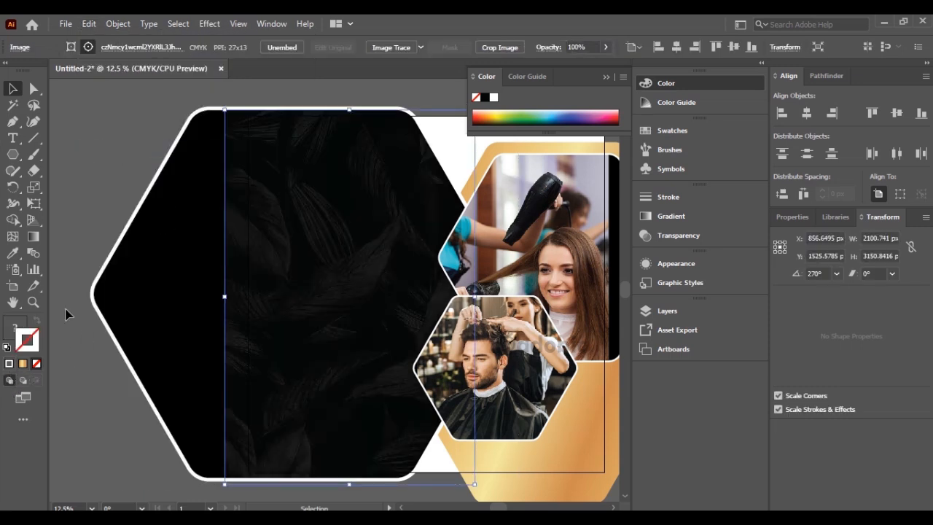
click(211, 104)
Place the Pngtree black gold line image near the lower edge of the artboard.
scroll(264, 212, down, 2)
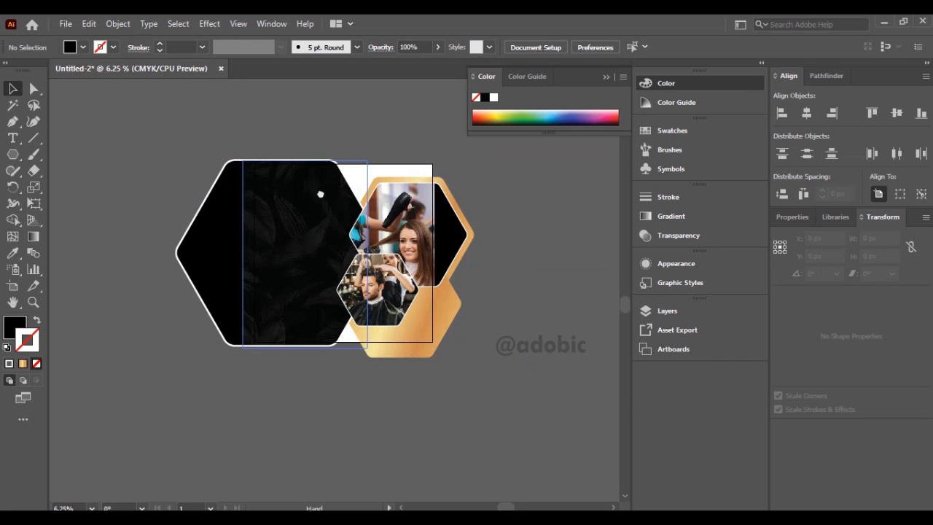
drag(320, 194, 286, 191)
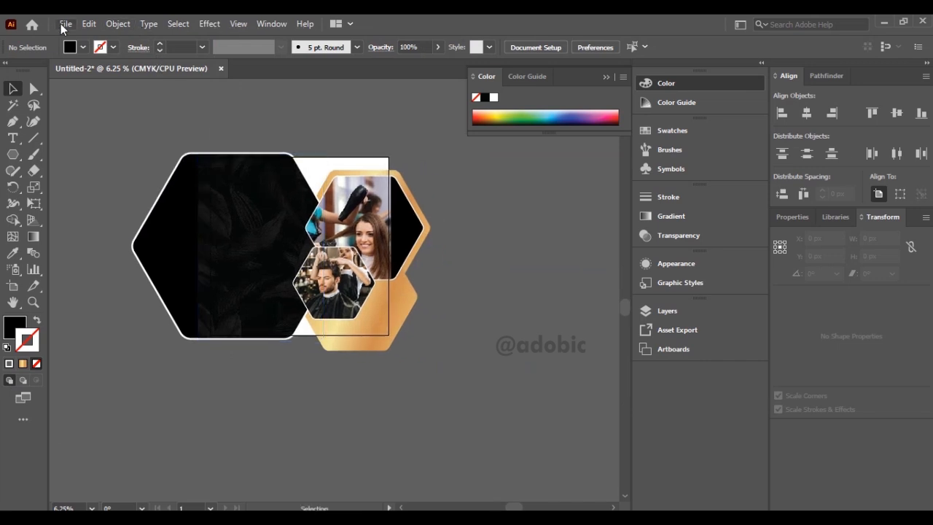
click(64, 26)
click(95, 269)
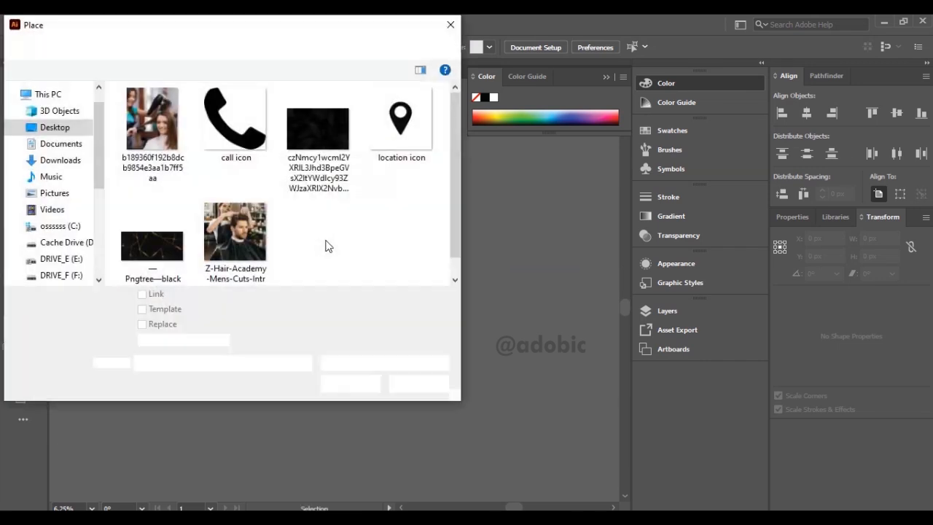
double_click(184, 257)
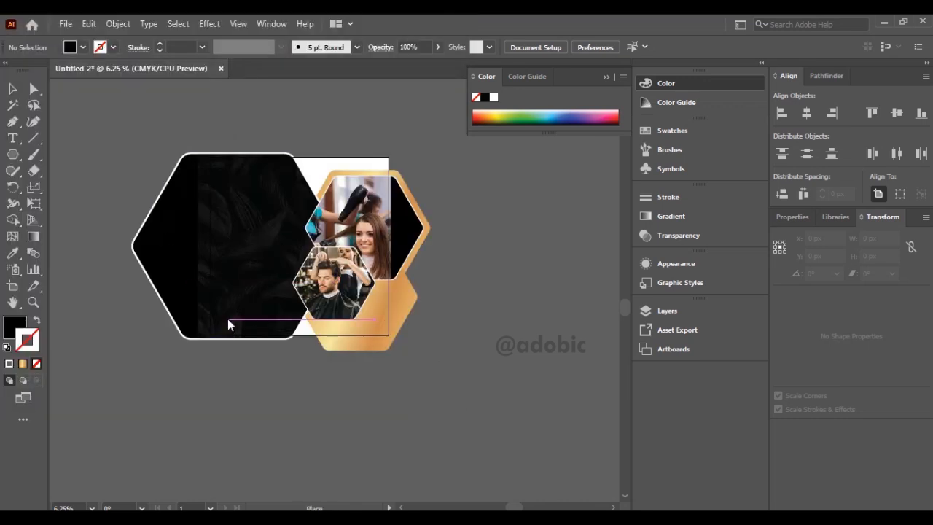
click(228, 320)
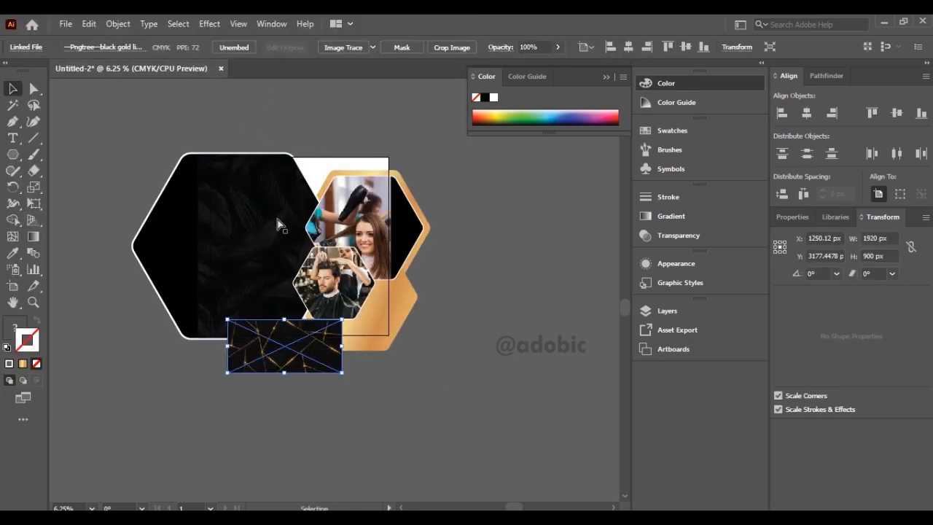
Scale the gold line image to about 1106 × 518 px at the artboard's bottom between the hexagons and send it to the back.
key(ctrl+=)
drag(309, 341, 357, 294)
drag(438, 251, 376, 281)
drag(340, 309, 364, 312)
key(ctrl+shift+bracketleft)
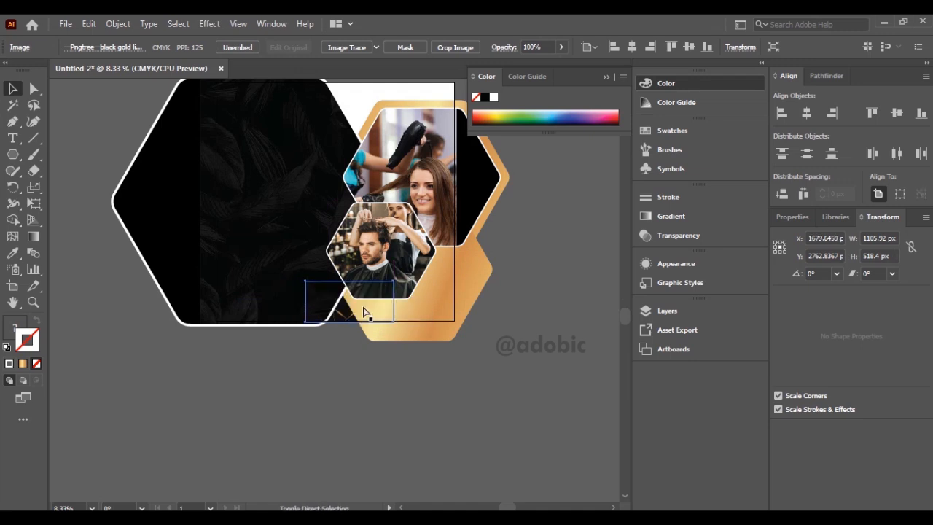
Duplicate the gold line image and enlarge the copy to about 1843 × 864 px at the artboard's top right corner.
drag(417, 367, 355, 477)
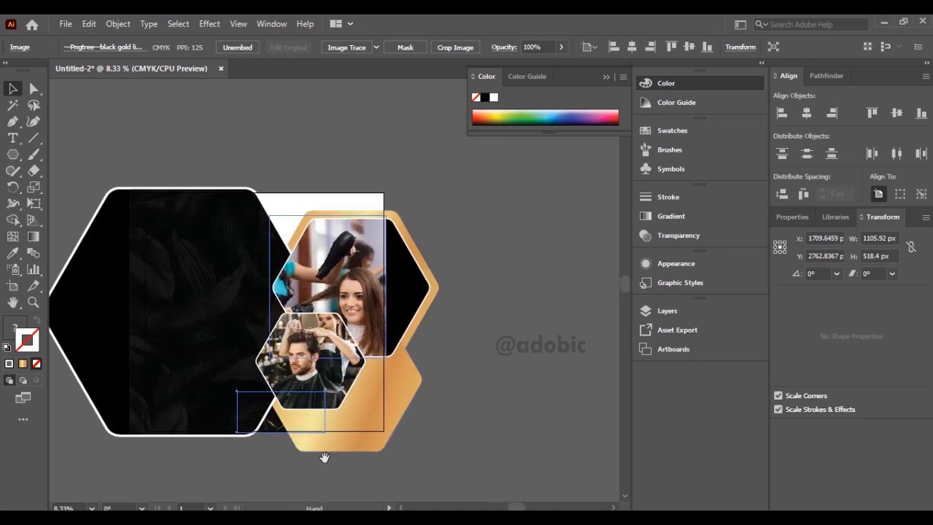
click(89, 24)
click(110, 89)
click(87, 23)
click(125, 119)
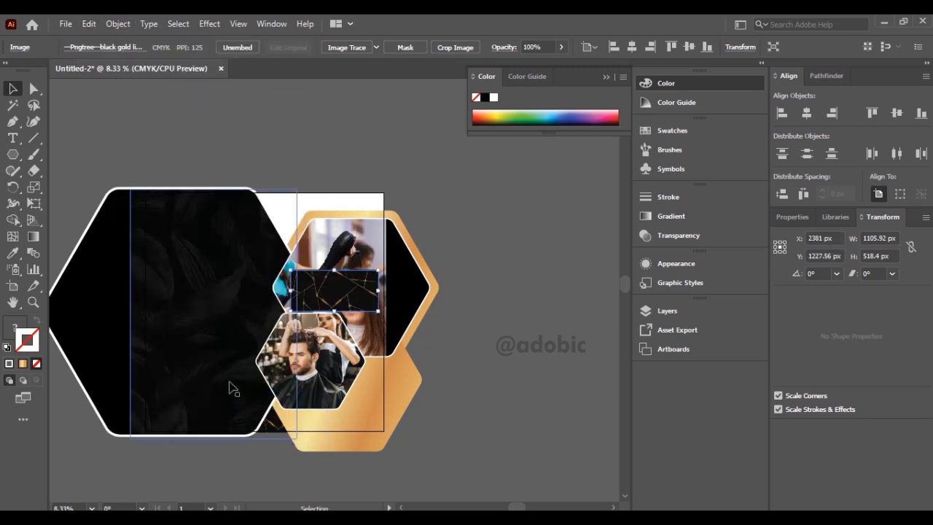
drag(332, 290, 384, 262)
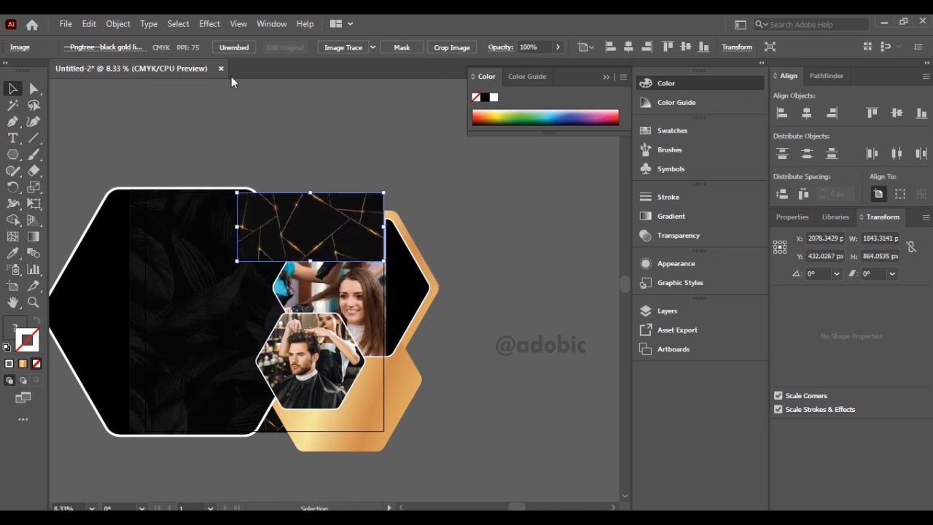
Send the enlarged gold line copy to the back and nudge it right past the artboard's edge.
key(ctrl+shift+bracketleft)
key(Right)
key(Right)
key(Right)
key(Right)
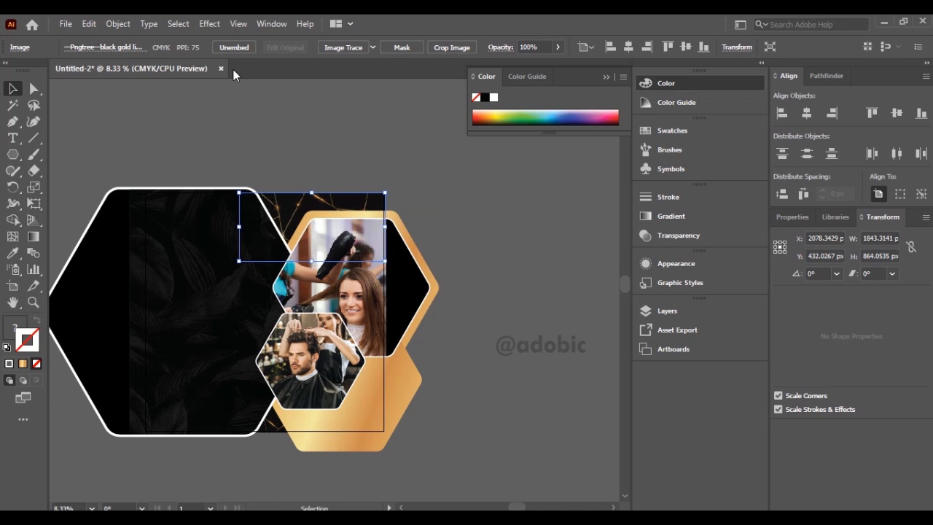
key(Right)
key(Right)
key(Right)
key(Right)
key(Right)
key(Right)
key(Right)
key(Right)
key(Right)
key(Right)
key(Right)
key(Right)
key(Right)
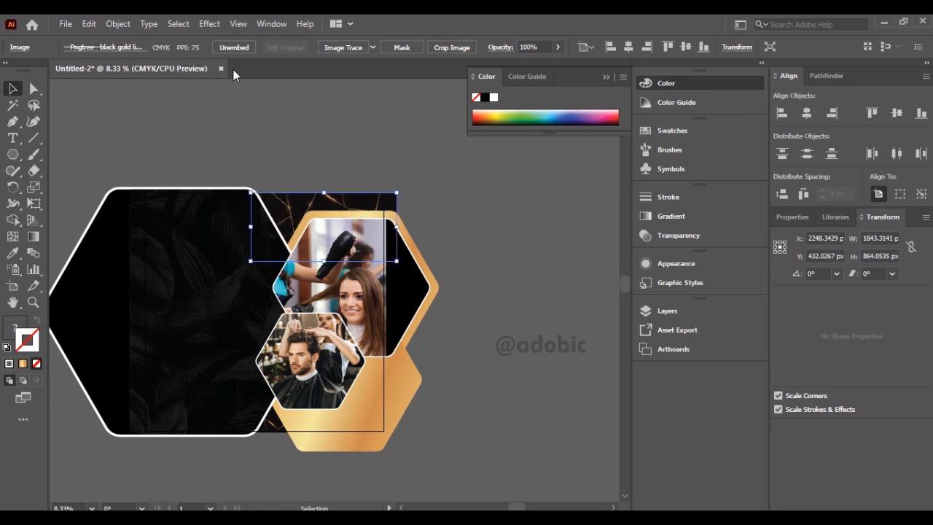
key(Right)
key(Right)
key(Right)
key(Right)
key(Right)
key(Right)
key(Right)
key(Right)
key(Right)
key(Right)
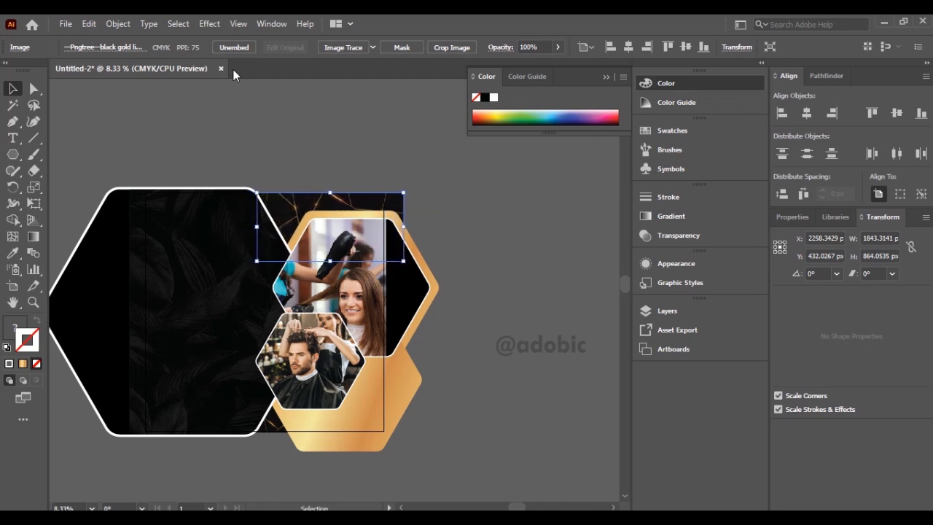
click(405, 166)
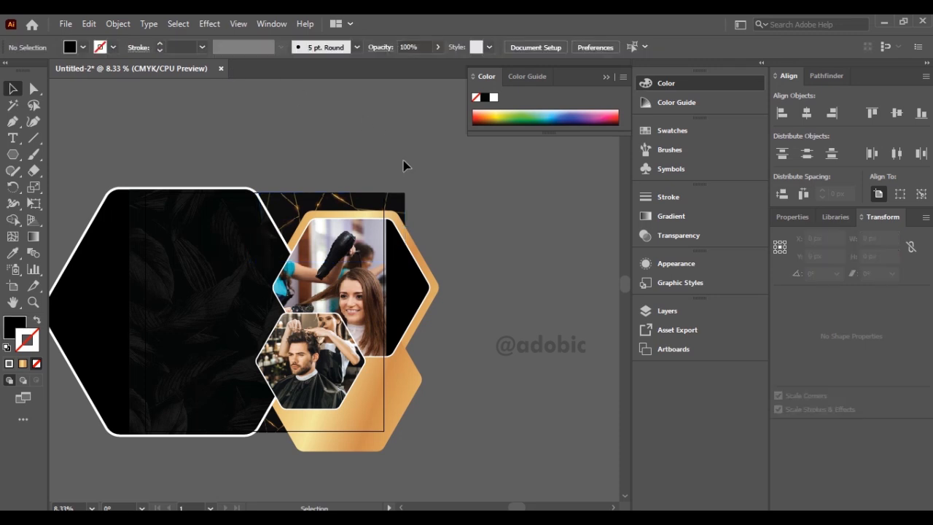
Create a black 3000 × 3000 px rectangle and center it horizontally and vertically on the artboard.
key(ctrl+0)
key(ctrl+minus)
key(ctrl+minus)
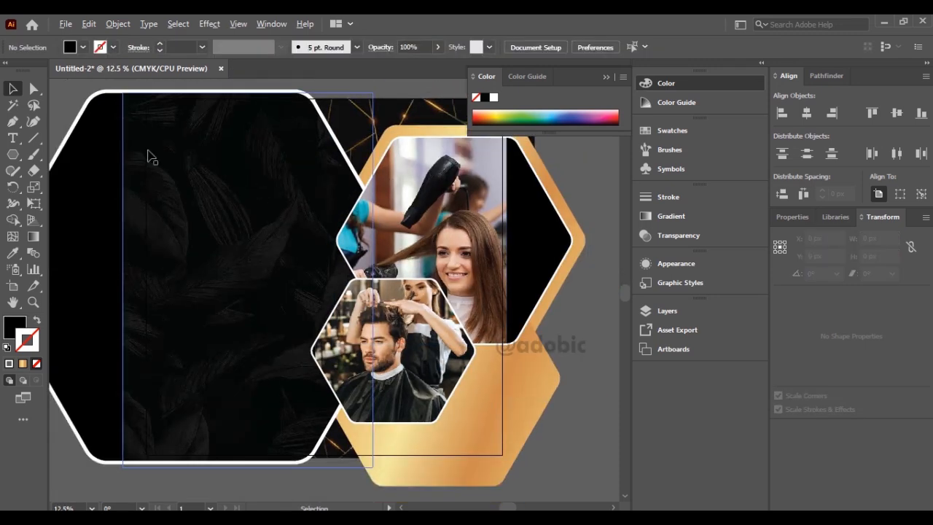
drag(12, 154, 61, 153)
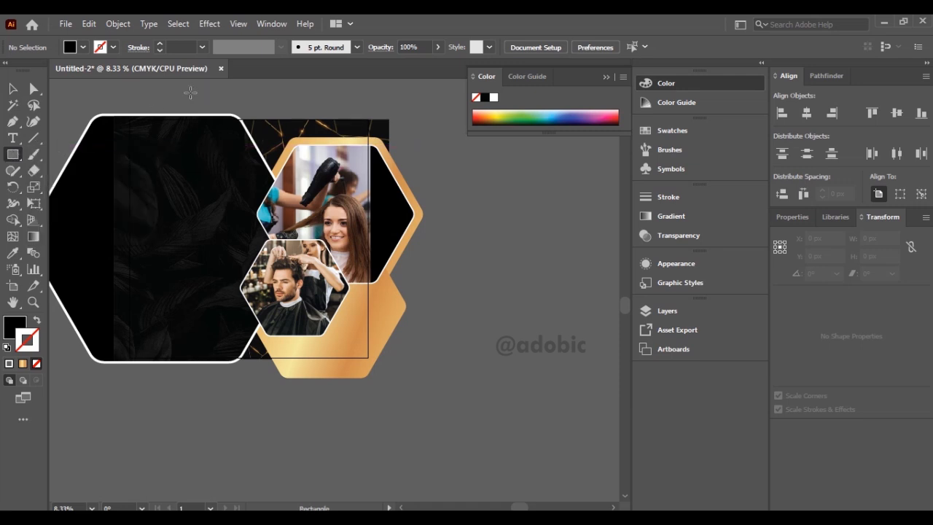
click(191, 93)
text(30)
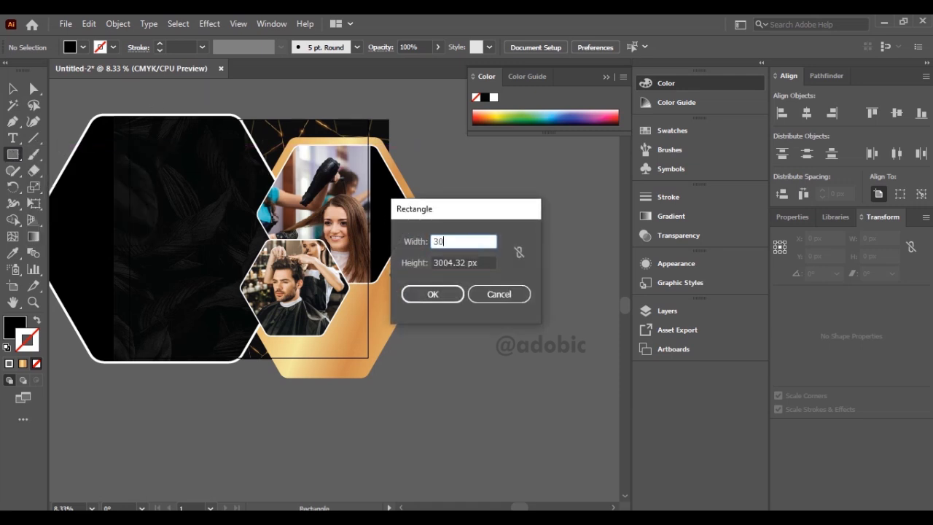
text(00)
key(Tab)
key(Return)
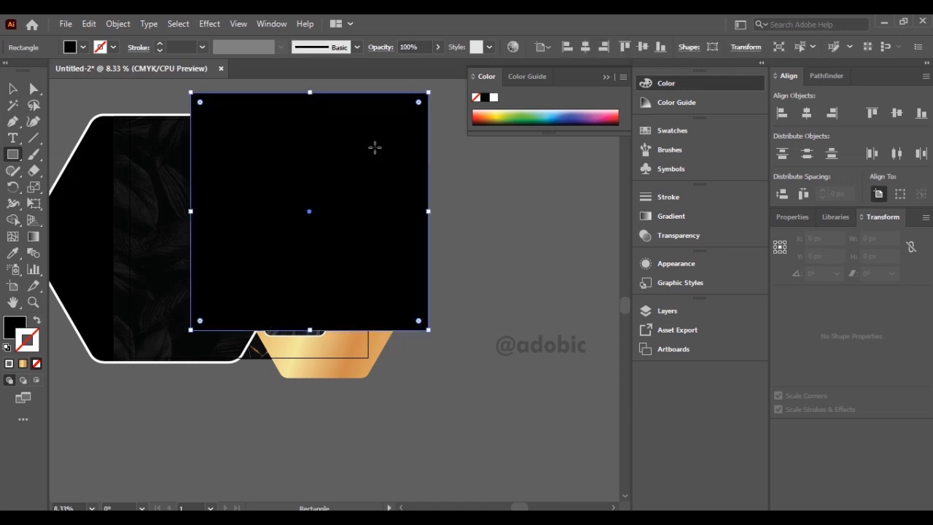
key(v)
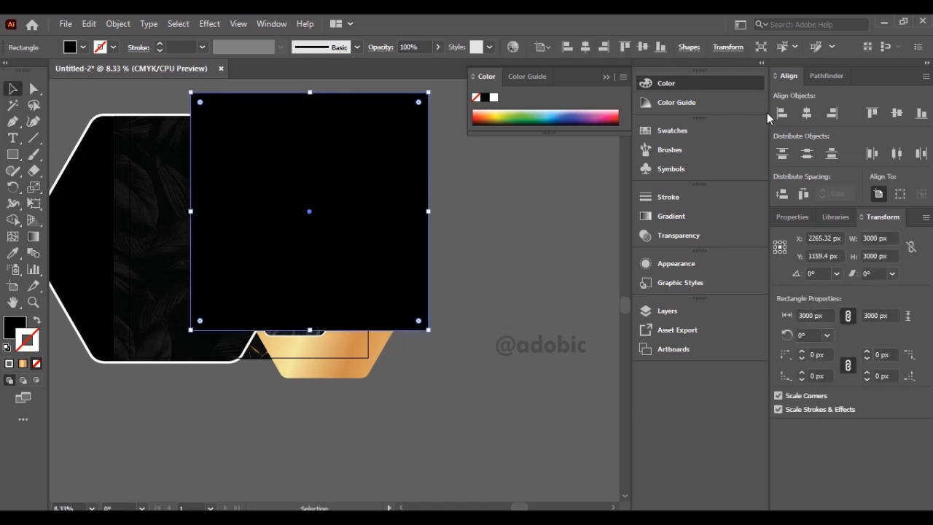
click(806, 116)
click(897, 115)
Select all the artwork and make a clipping mask with the black artboard-sized rectangle.
drag(435, 99, 51, 394)
click(109, 24)
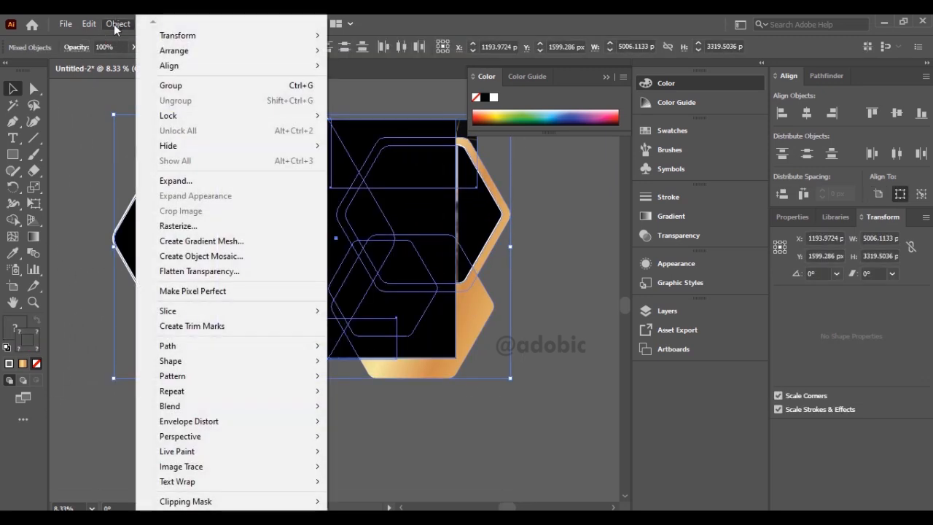
mouse_move(251, 501)
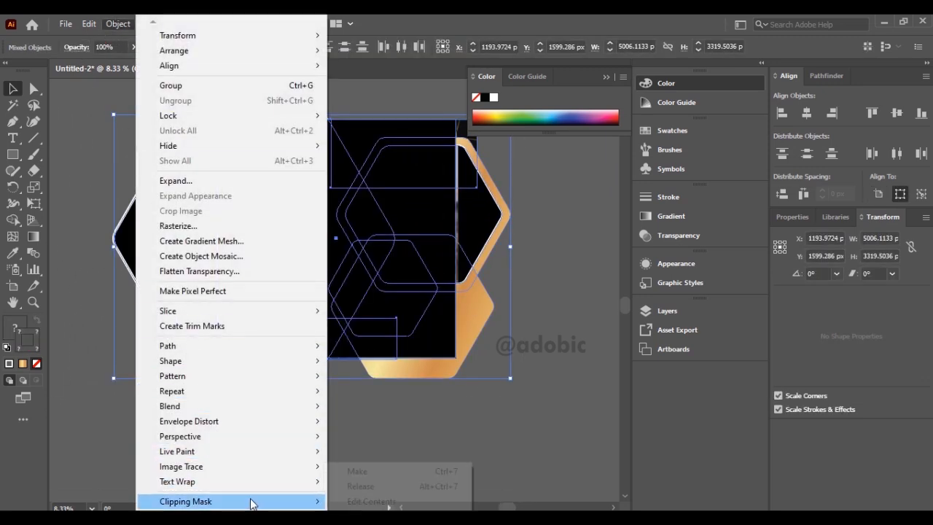
click(358, 472)
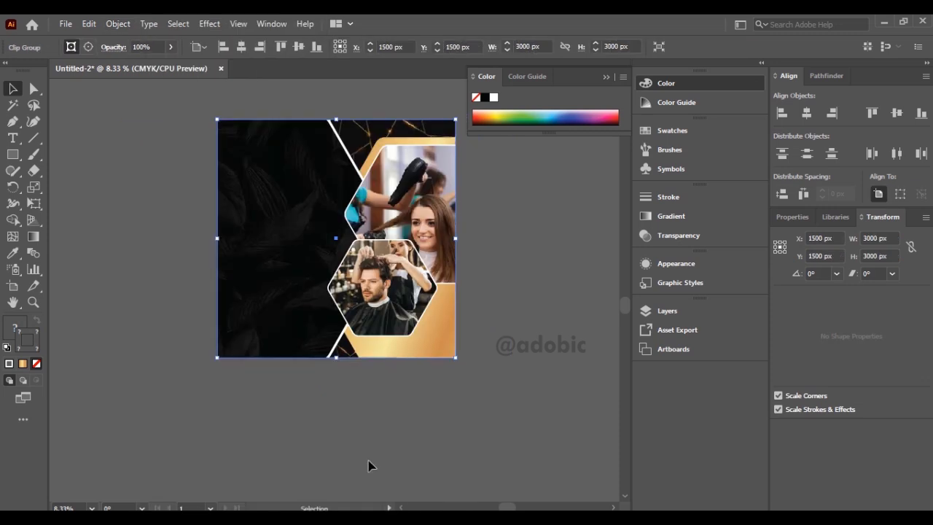
Set the stroke weight of the lower hexagon framing the barber photo to 22 pt.
click(380, 414)
scroll(366, 319, up, 2)
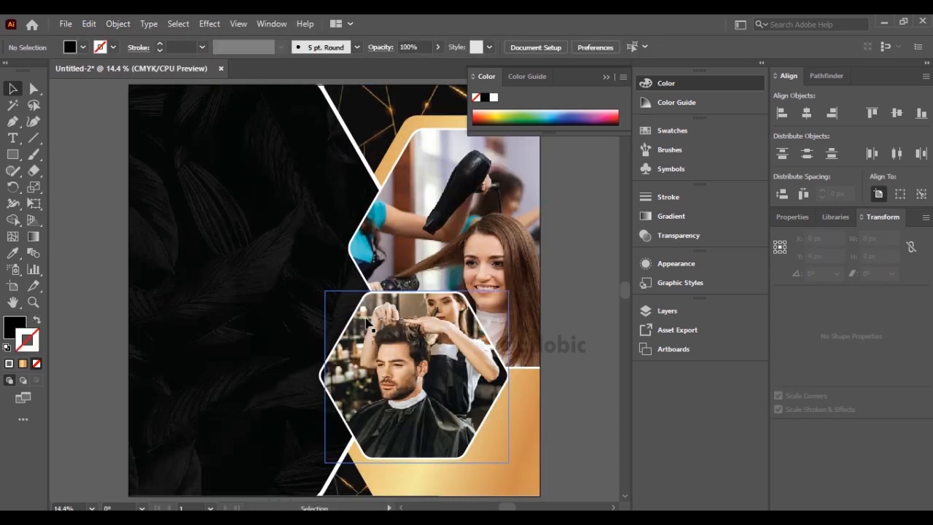
double_click(228, 412)
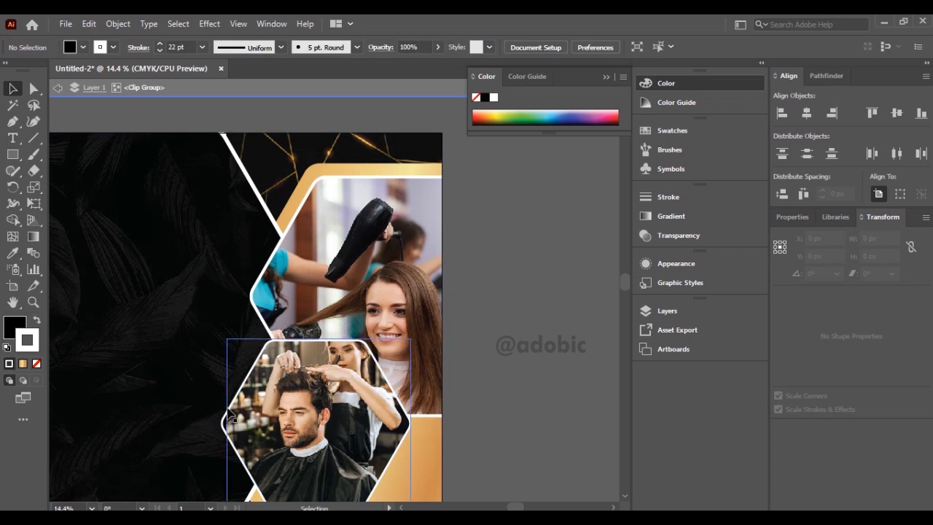
click(228, 412)
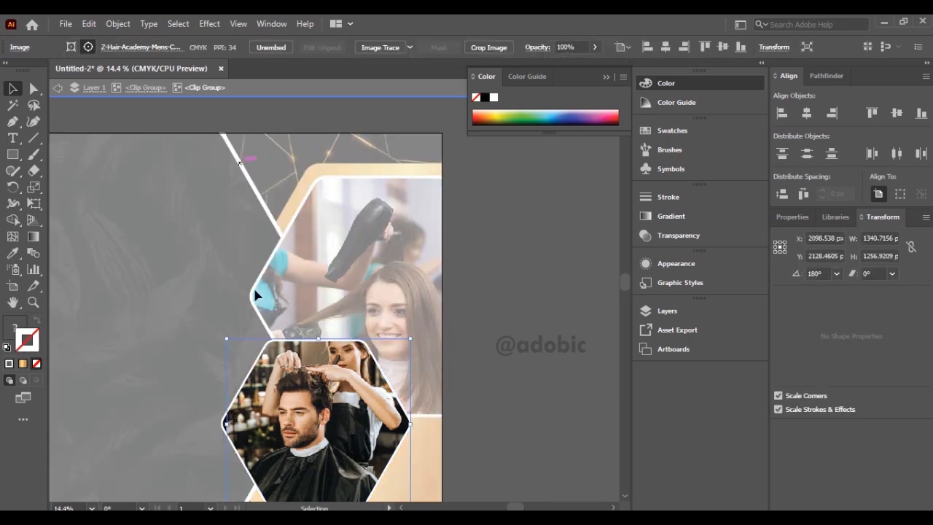
click(267, 343)
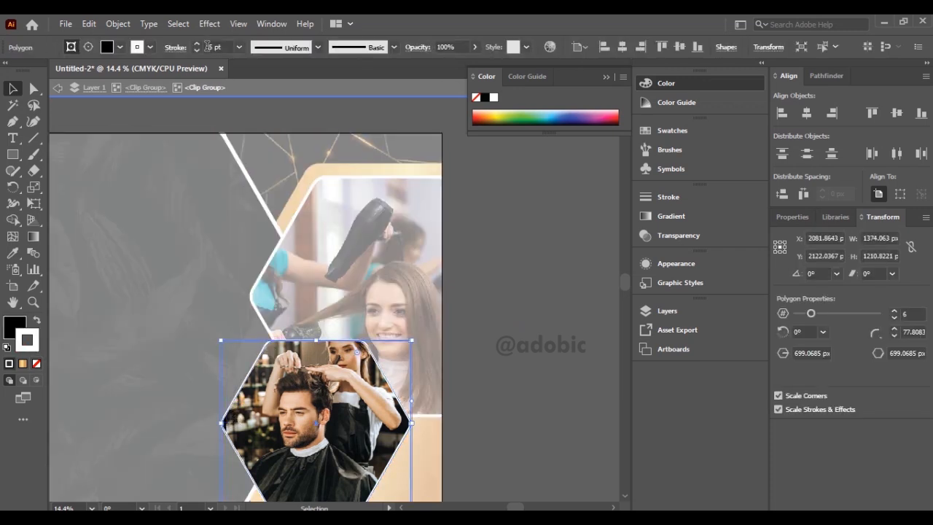
double_click(216, 47)
text(22)
key(Return)
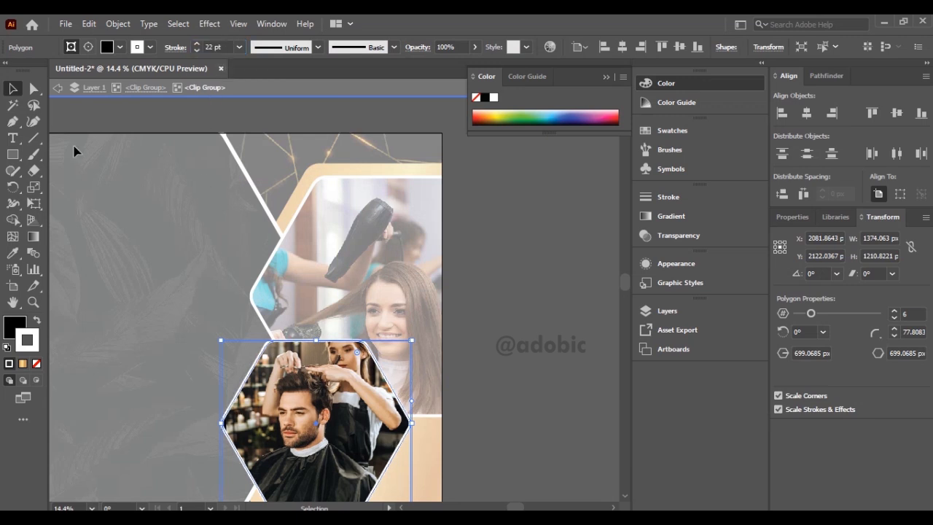
Round the corners of the barber photo's hexagon to about 199 px and leave its clip group.
click(34, 88)
drag(357, 355, 357, 365)
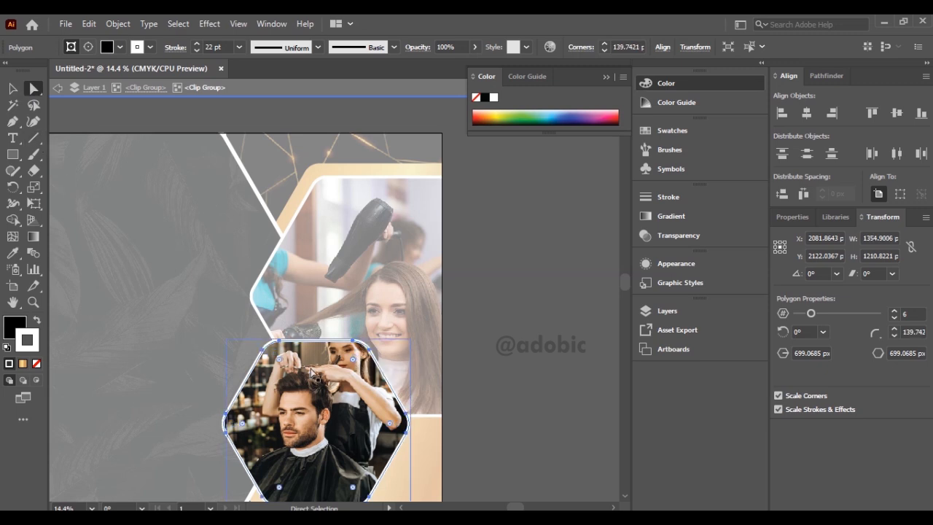
drag(280, 363, 285, 370)
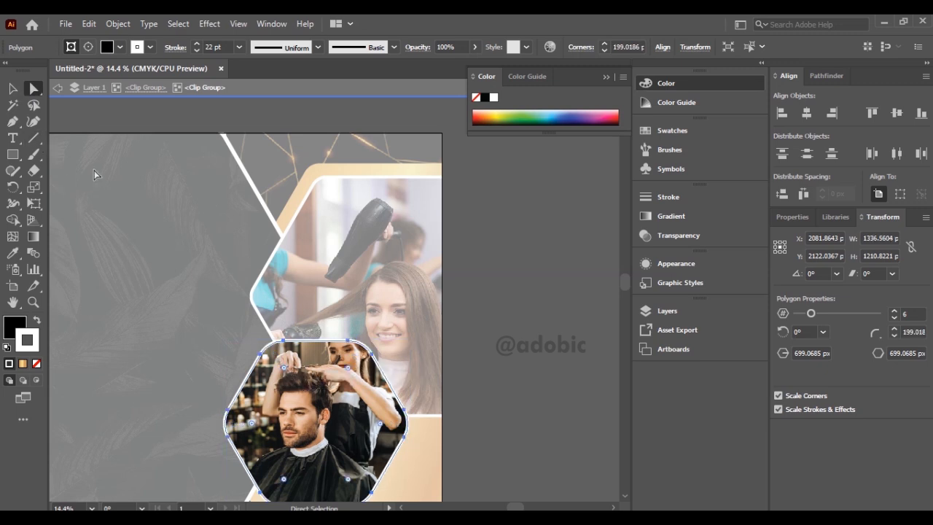
click(58, 88)
click(58, 88)
Round the corners of the large white-outlined hexagon framing the blow-dry photo to about 299 px.
click(342, 270)
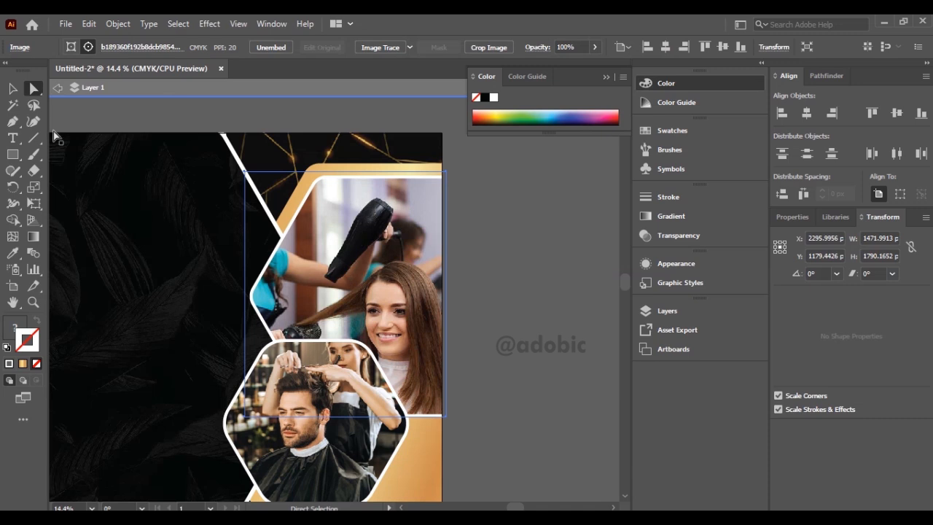
double_click(368, 182)
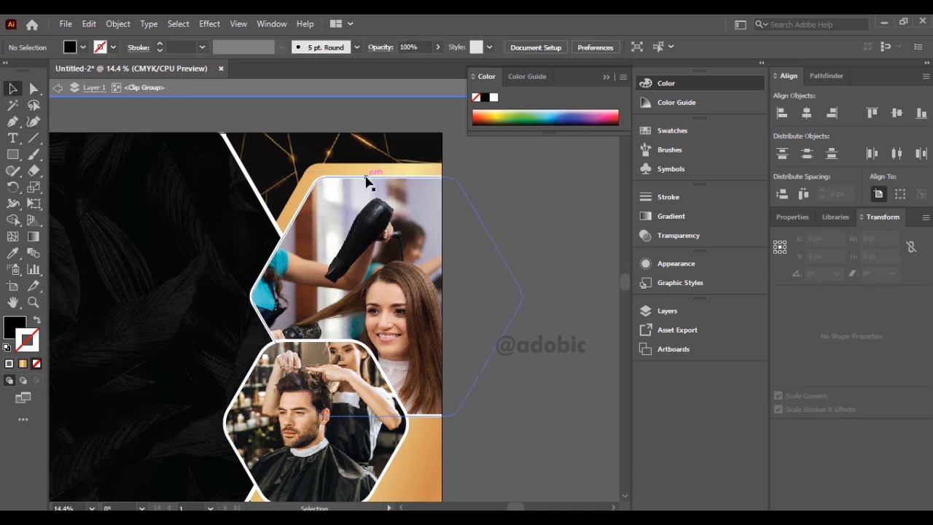
click(366, 180)
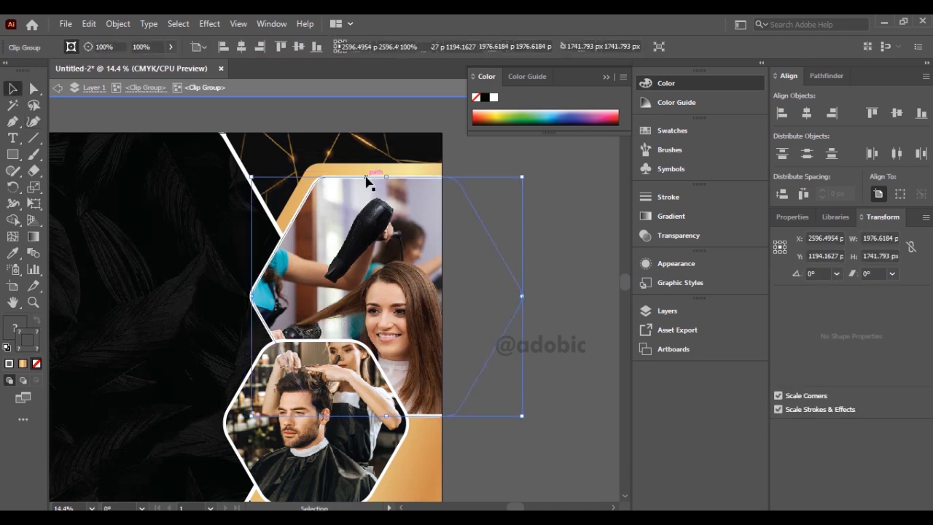
double_click(366, 180)
click(34, 88)
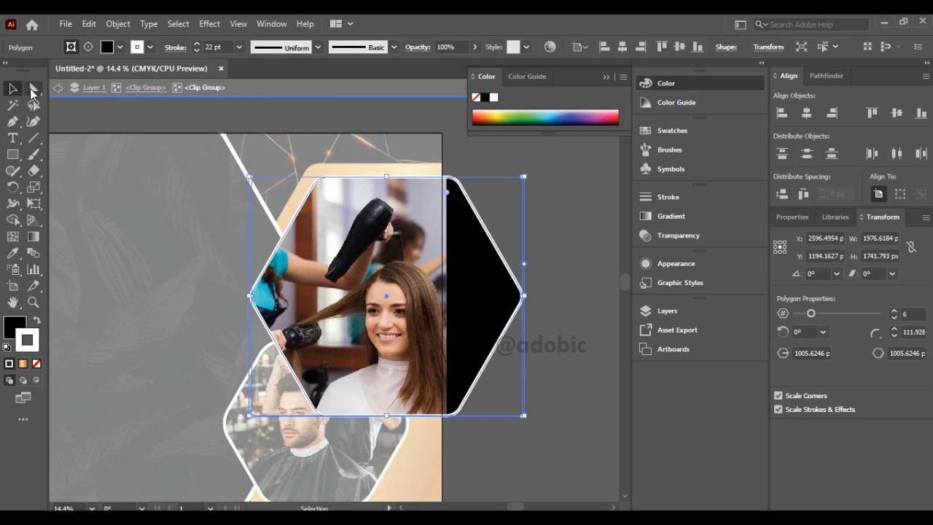
drag(330, 198, 354, 217)
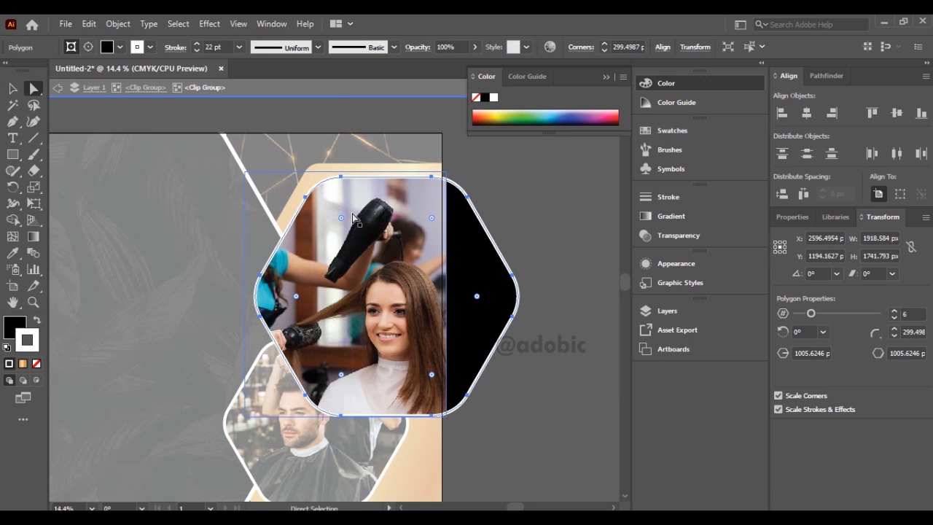
click(12, 88)
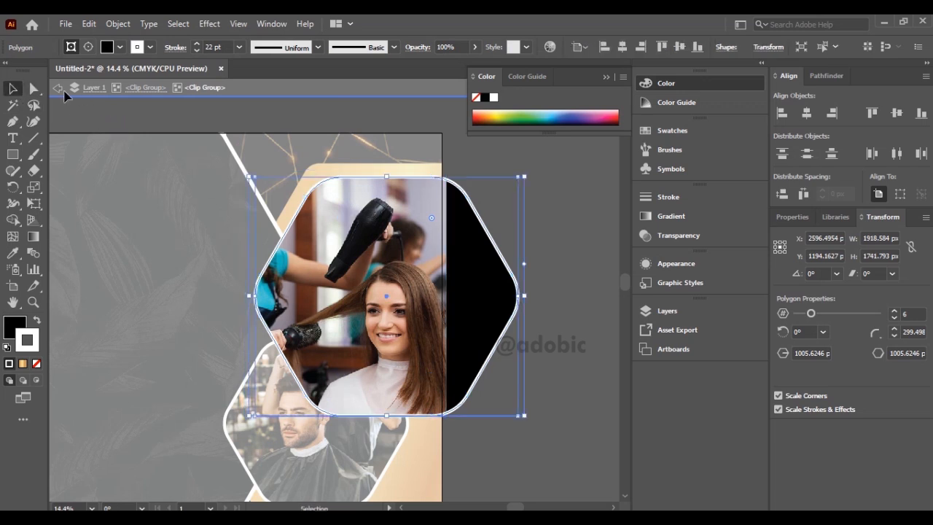
click(59, 88)
Round the corners of the gold hexagon behind the blow-dry photo to about 347 px.
double_click(340, 167)
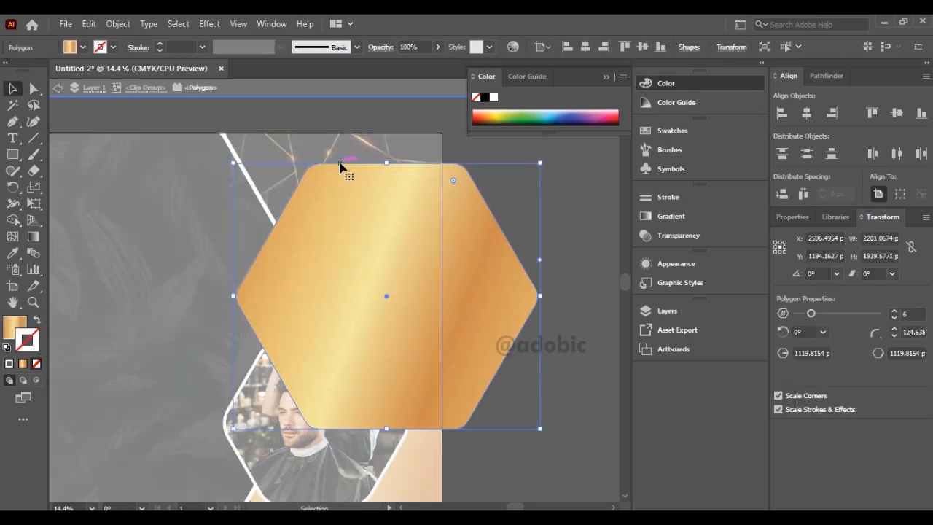
click(34, 88)
drag(321, 181, 341, 195)
click(59, 87)
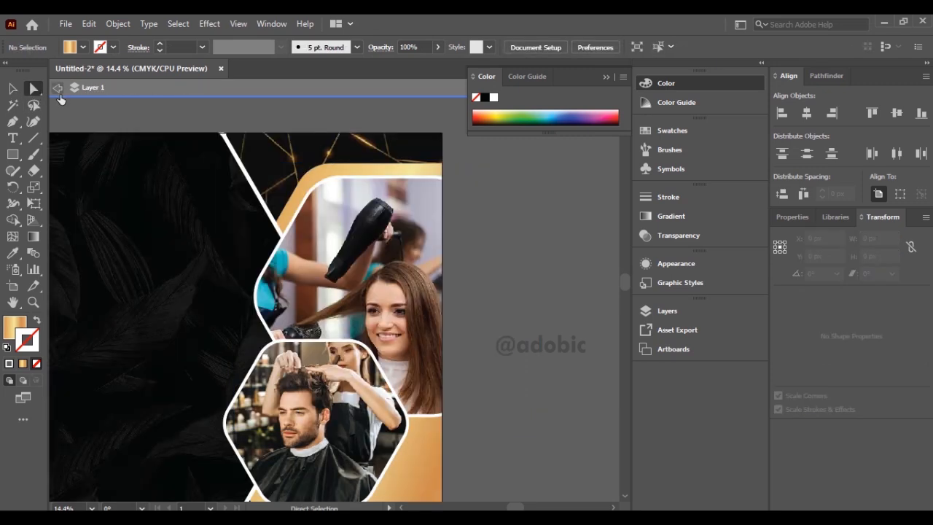
click(325, 176)
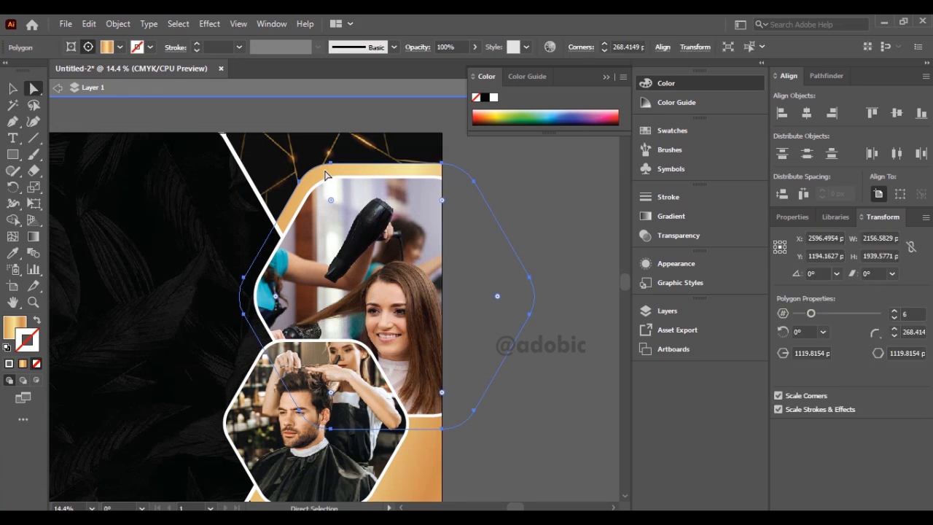
click(13, 88)
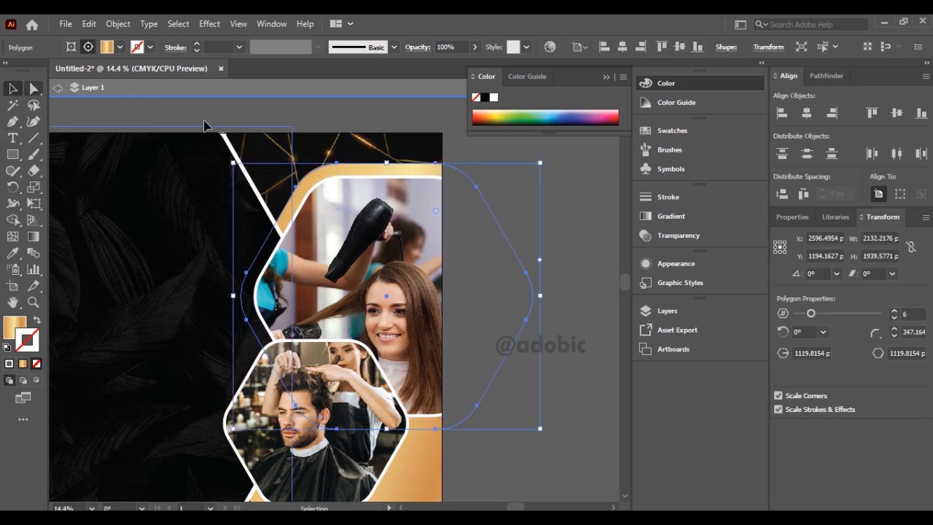
click(493, 248)
drag(493, 248, 488, 125)
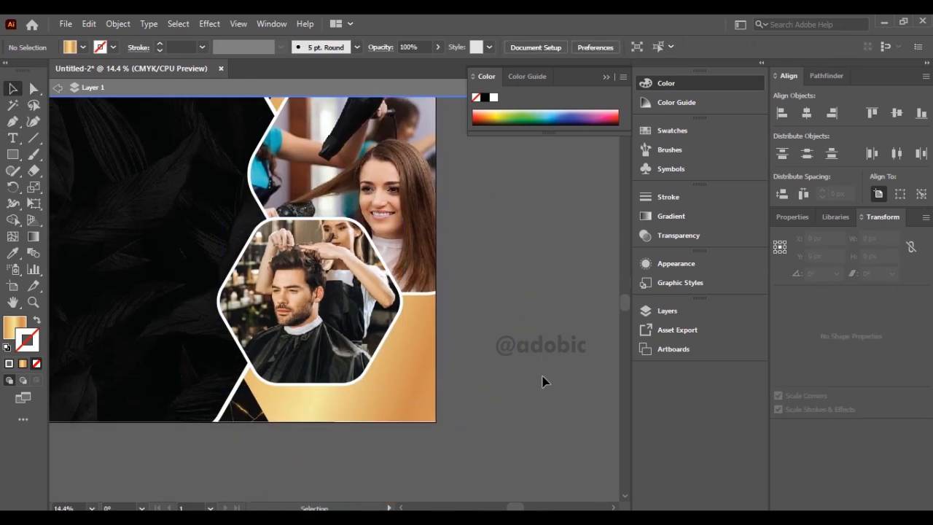
key(ctrl+0)
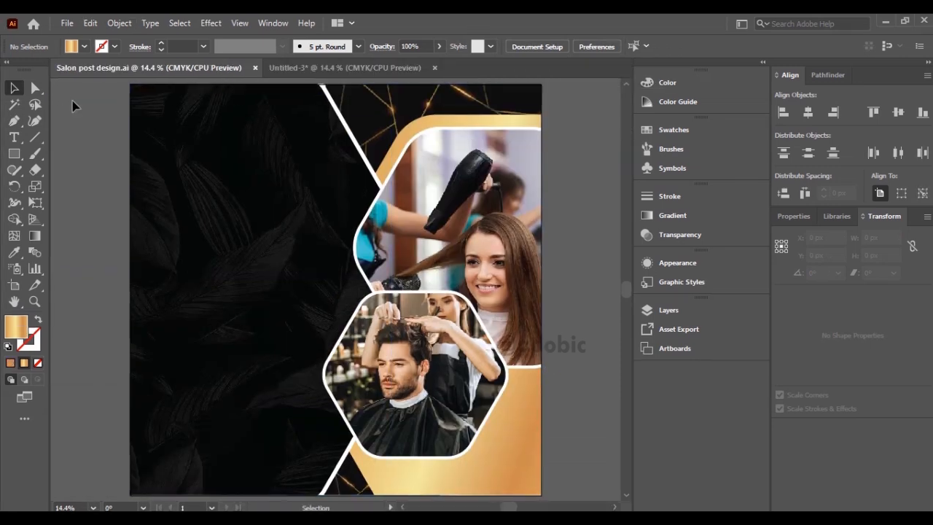
Open logo charly.ai and copy the whole Charly & Angels logo.
click(66, 23)
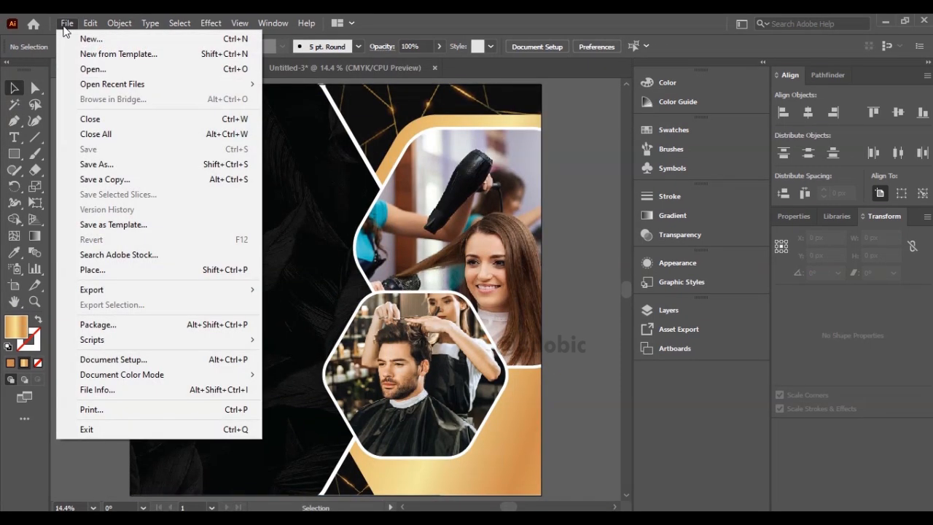
click(101, 69)
double_click(350, 184)
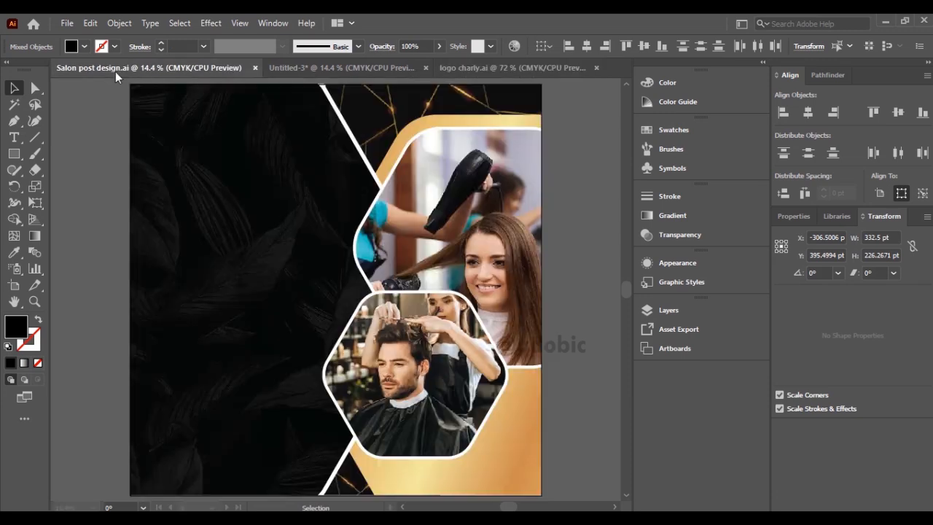
Paste the logo into Salon post design.ai, sized about 1271 × 865 px, and place it on the empty canvas left of the artboard.
click(113, 70)
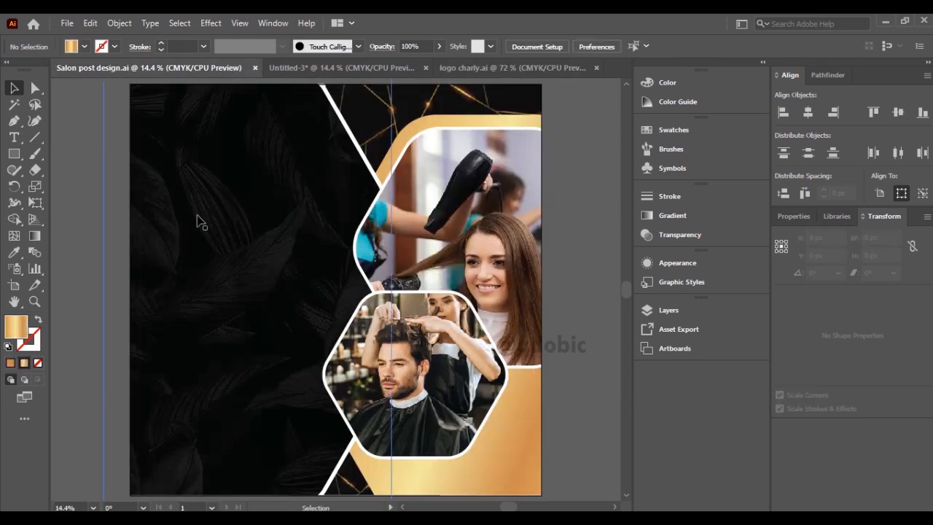
key(ctrl+v)
drag(310, 274, 184, 187)
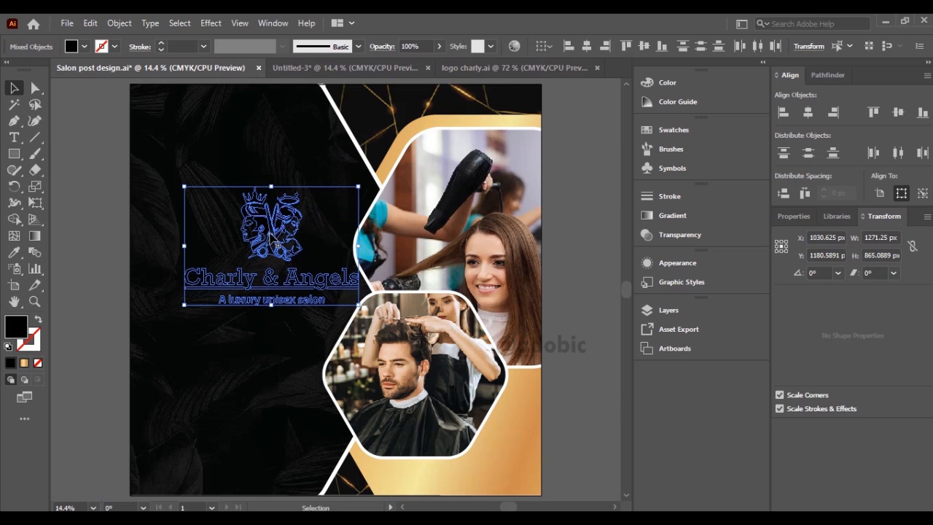
scroll(279, 237, left, 4)
drag(389, 243, 127, 190)
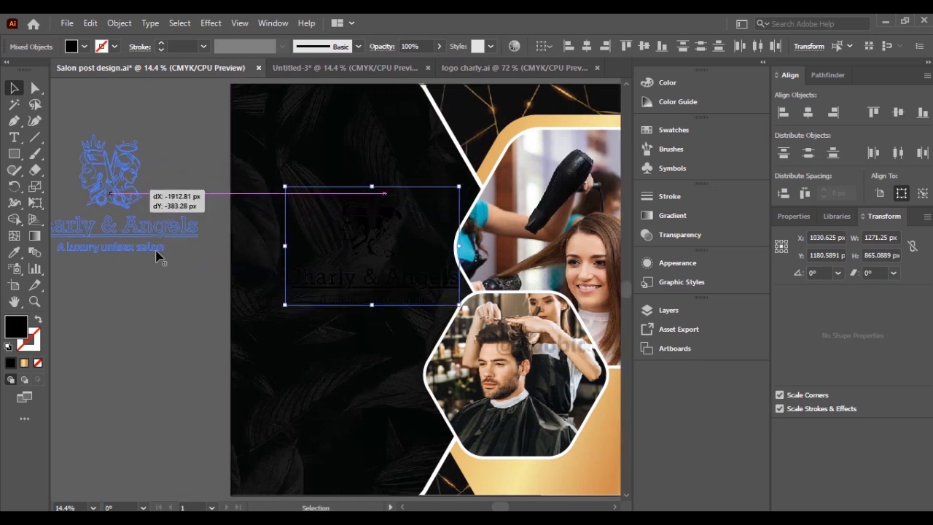
drag(155, 255, 156, 255)
click(172, 314)
Redraw the lower gold hexagon's linear gradient diagonally from below its lower-left corner up past its right edge.
double_click(559, 466)
drag(578, 453, 380, 413)
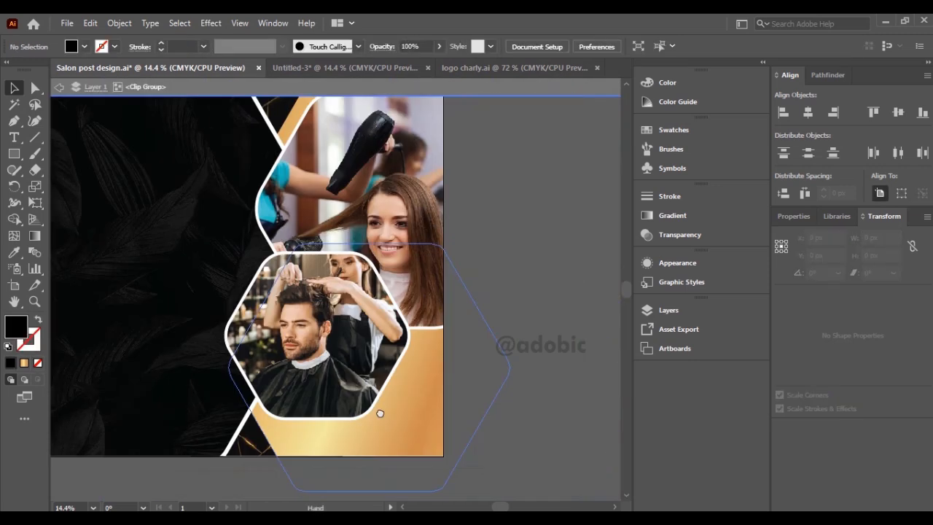
click(410, 424)
key(g)
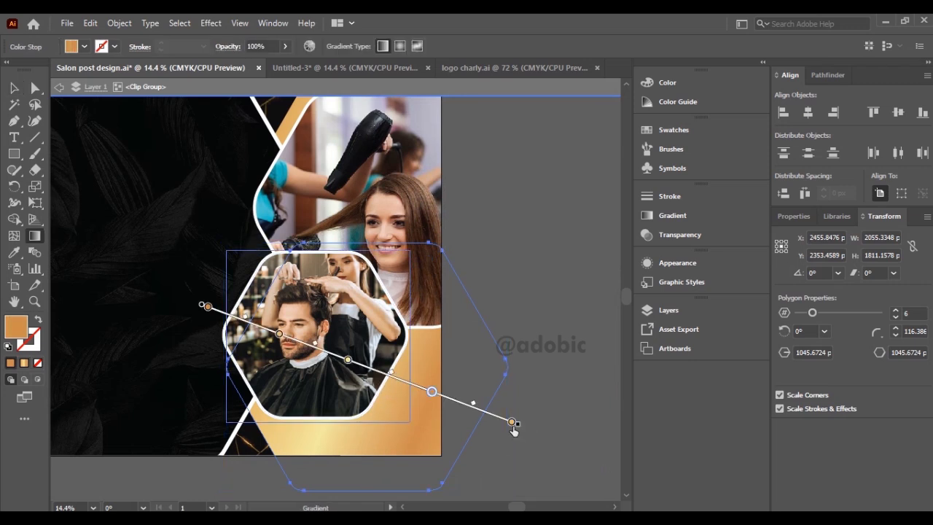
drag(527, 239, 241, 462)
drag(190, 488, 593, 321)
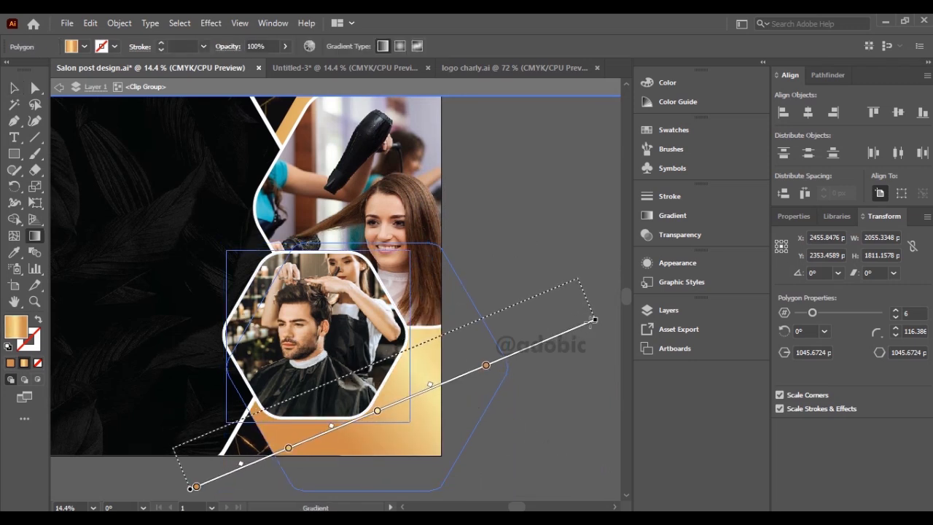
click(14, 88)
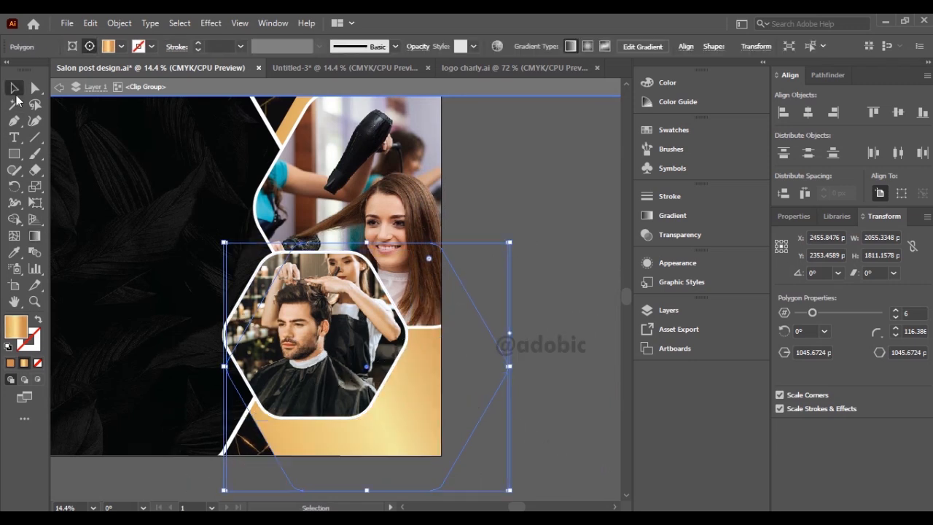
Copy the lower gold hexagon and paste it beside the logo, over the artboard's top left corner.
click(86, 24)
click(102, 90)
click(59, 88)
click(551, 229)
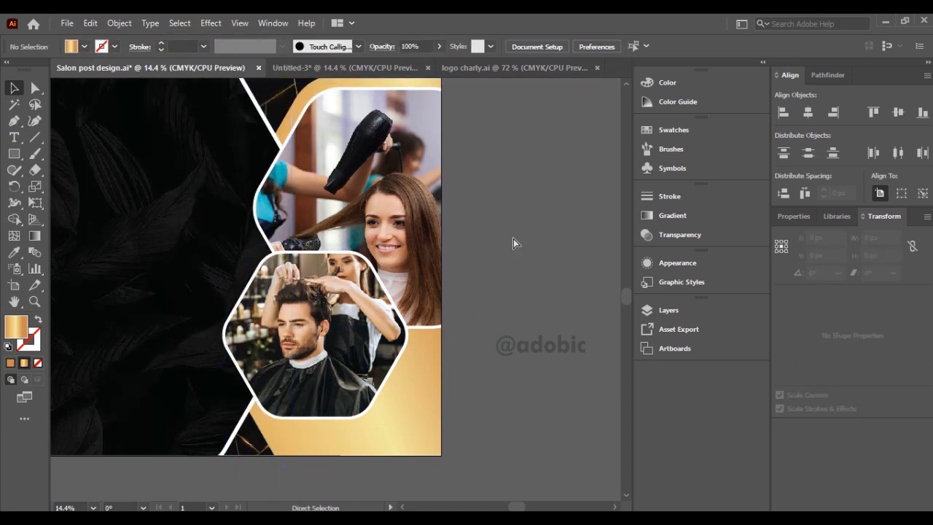
drag(513, 238, 613, 240)
drag(250, 256, 533, 358)
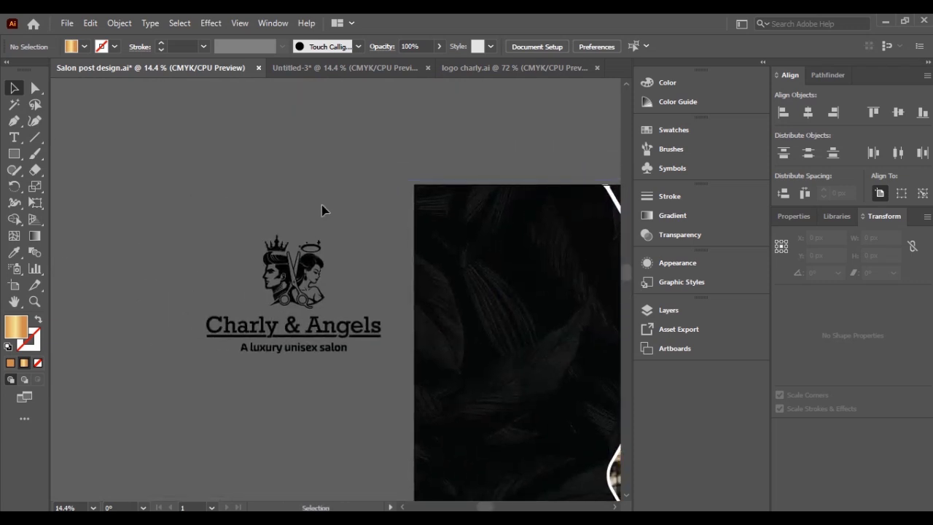
key(ctrl+v)
drag(323, 235, 536, 202)
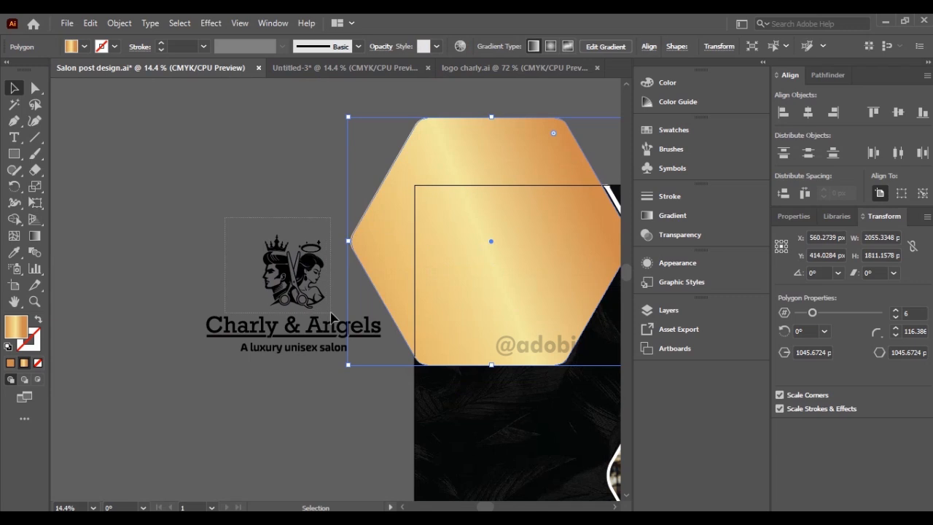
Apply the pasted hexagon's gold gradient to the logo's two-head emblem with the Eyedropper, and delete the hexagon copy.
click(327, 311)
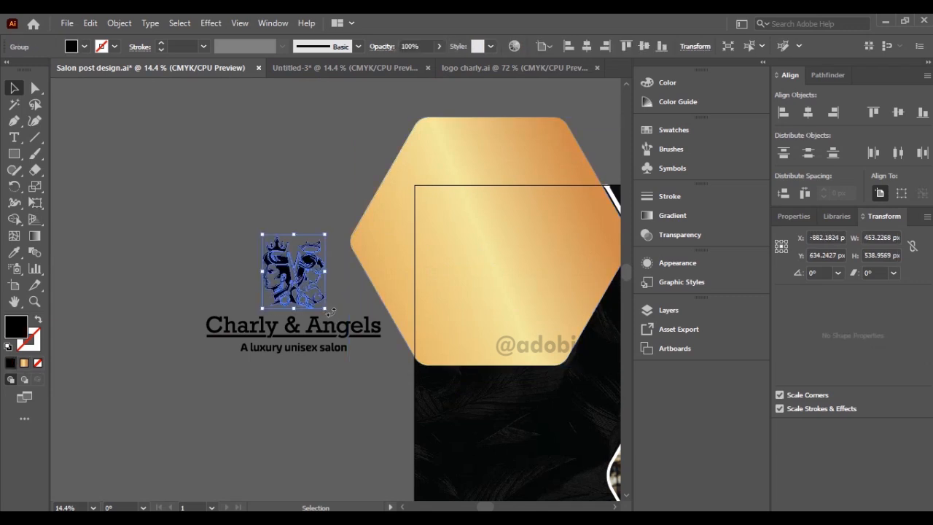
click(13, 252)
click(458, 160)
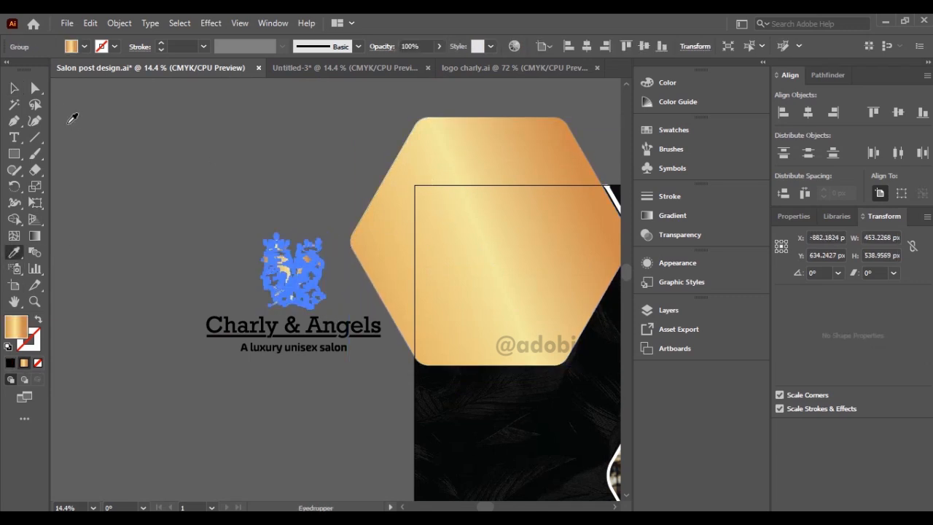
click(14, 87)
click(192, 137)
click(451, 155)
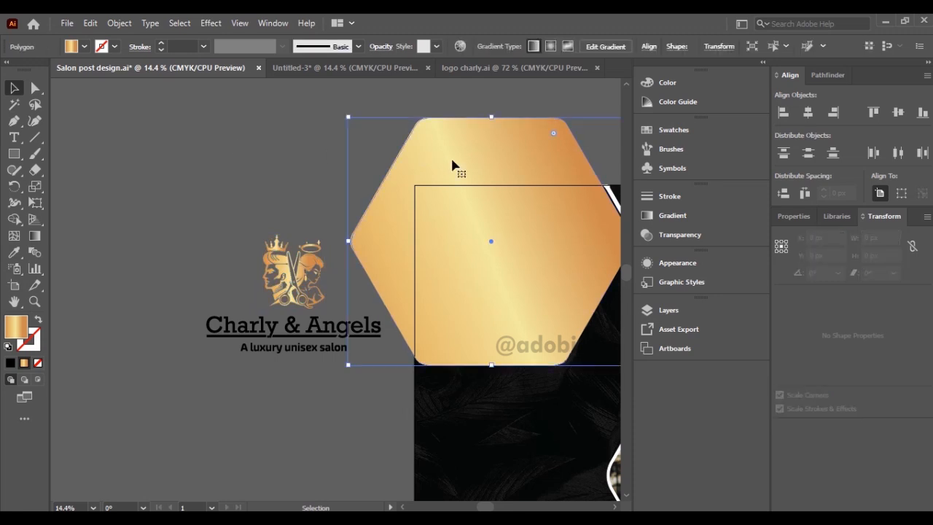
key(Delete)
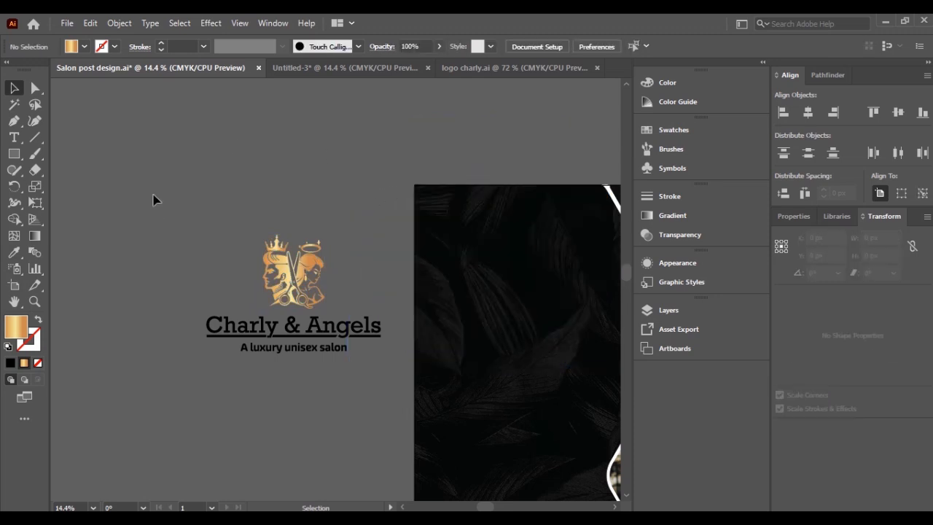
Recolor the logo's name and tagline with a white fill and no stroke.
drag(396, 382, 389, 371)
click(7, 347)
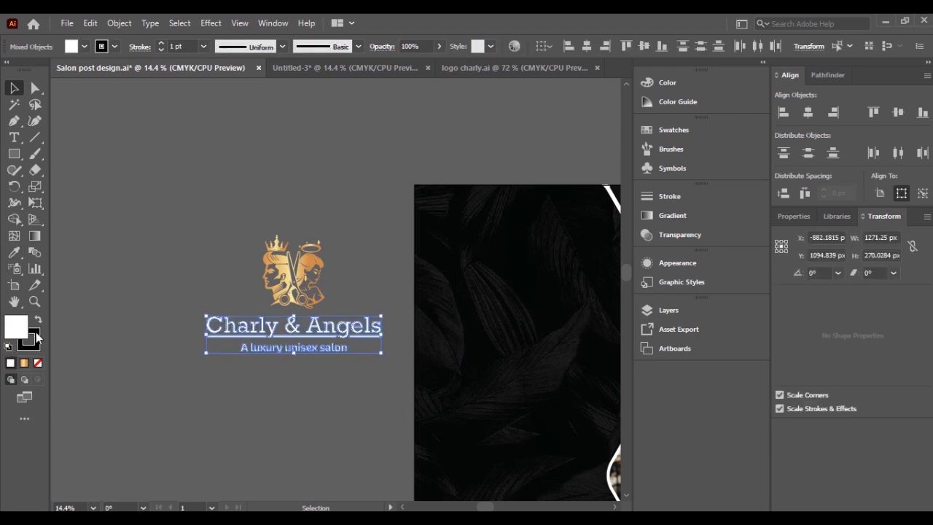
click(37, 338)
click(38, 363)
Group the emblem and text of the logo and place the group on the black area in the artboard's upper left.
drag(171, 211, 389, 368)
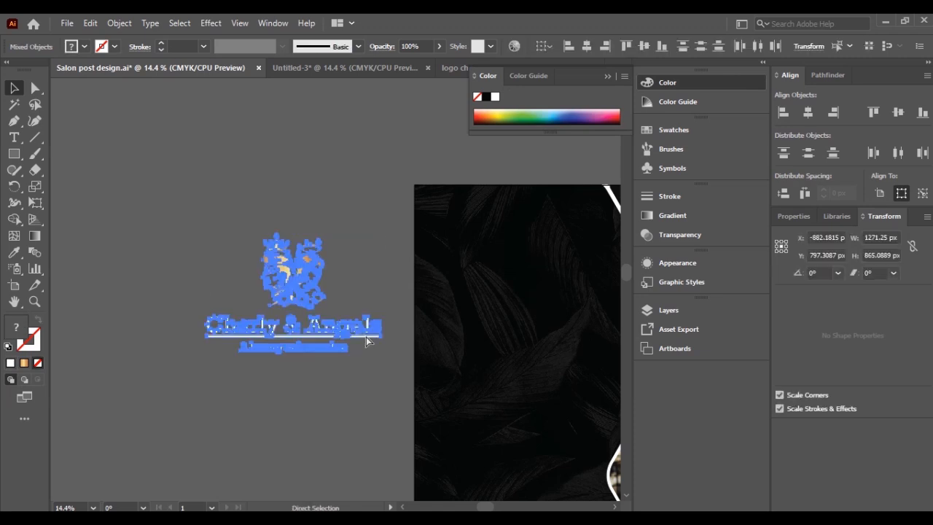
click(121, 24)
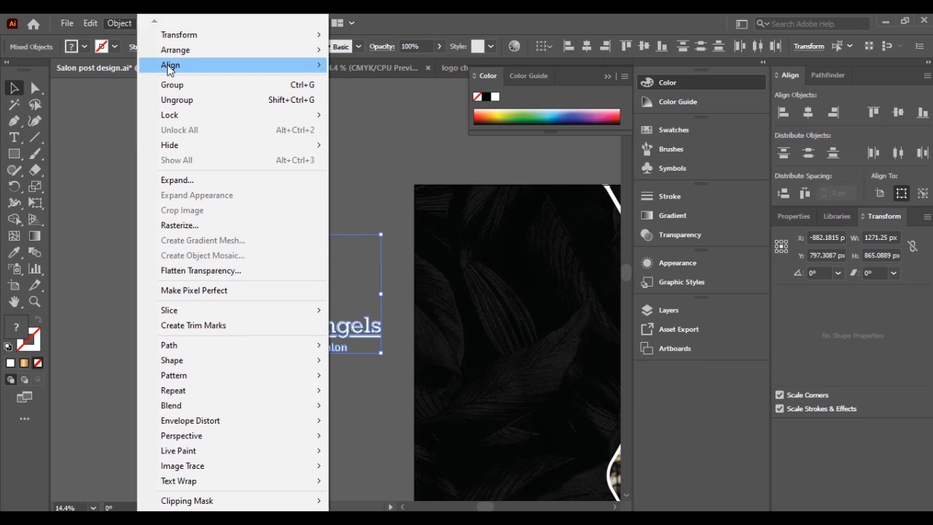
click(182, 85)
mouse_move(366, 298)
mouse_down()
mouse_move(151, 320)
mouse_move(381, 305)
mouse_move(378, 281)
mouse_move(384, 290)
mouse_up()
click(161, 326)
key(ctrl+0)
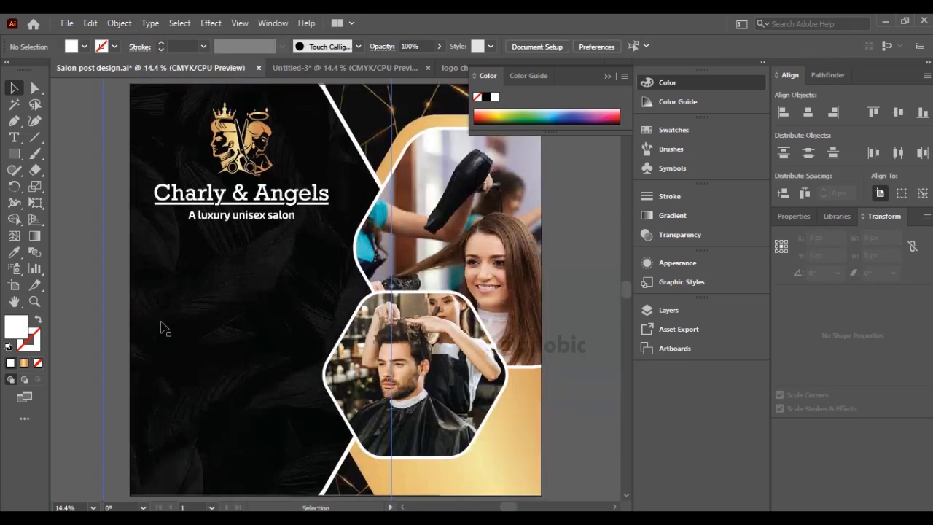
Copy all the text from the Untitled-3 document and paste it into Salon post design.ai.
key(ctrl+Tab)
drag(167, 200, 522, 461)
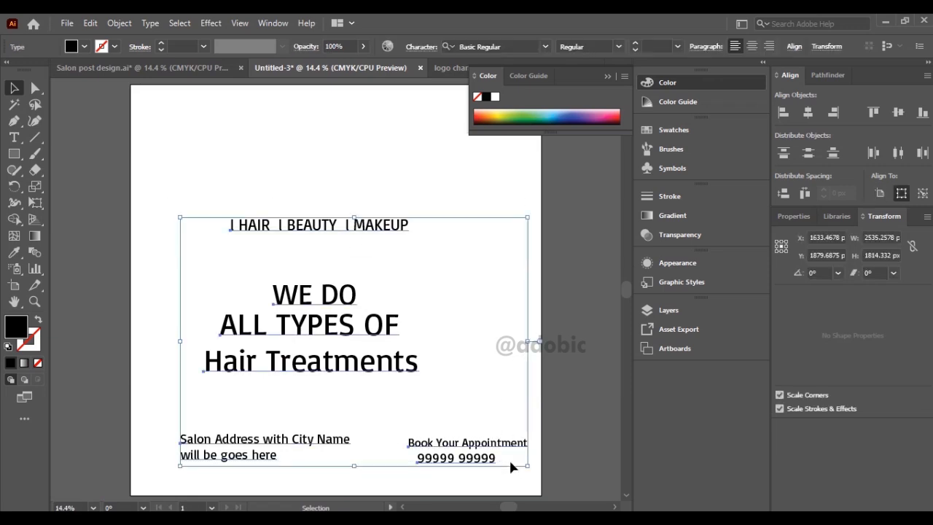
key(ctrl+c)
key(ctrl+shift+Tab)
key(ctrl+v)
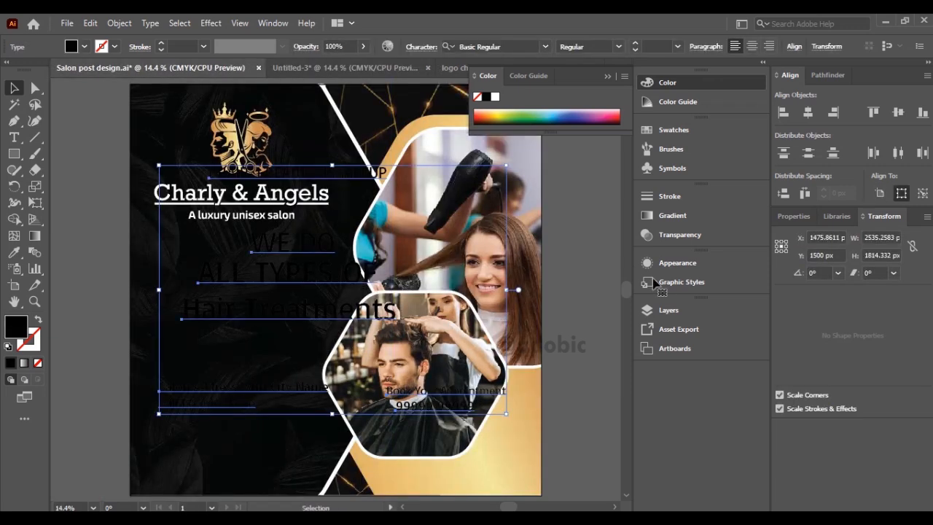
Fill the pasted text with white FFFFFF, scale it to about 1411 × 1010 px, and move it over the artboard's lower left edge.
double_click(16, 330)
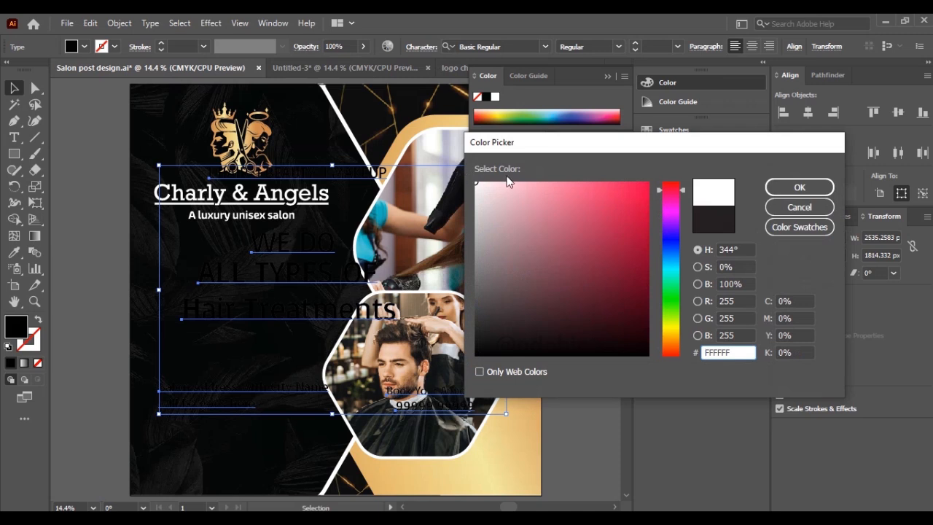
click(798, 188)
drag(510, 163, 353, 270)
drag(280, 339, 205, 339)
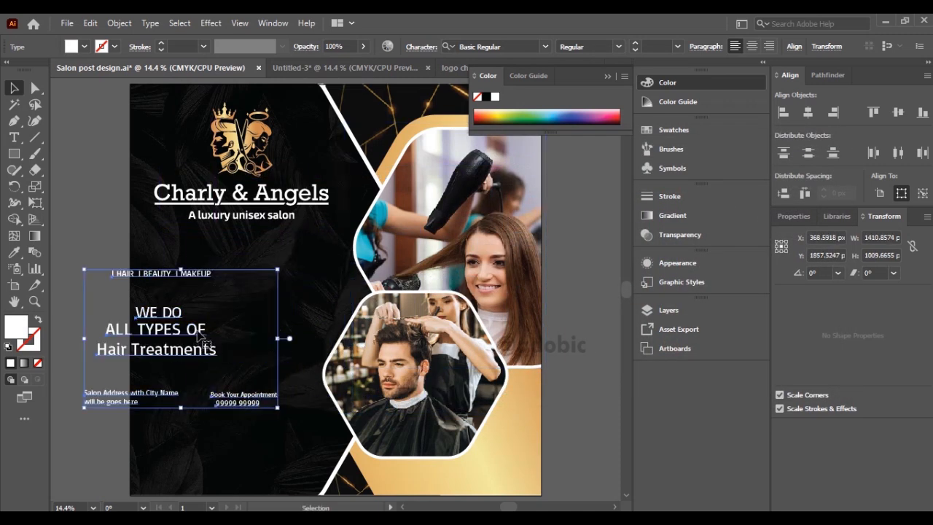
click(75, 251)
Enlarge the HAIR, BEAUTY, MAKEUP line to about 1156 px wide, center its paragraph, and place it below the logo tagline.
drag(194, 275, 332, 255)
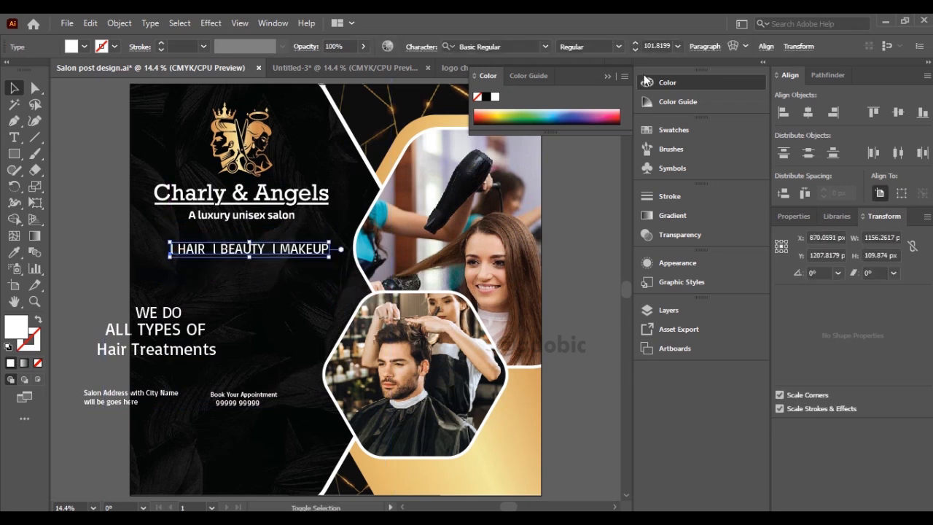
click(703, 47)
click(596, 70)
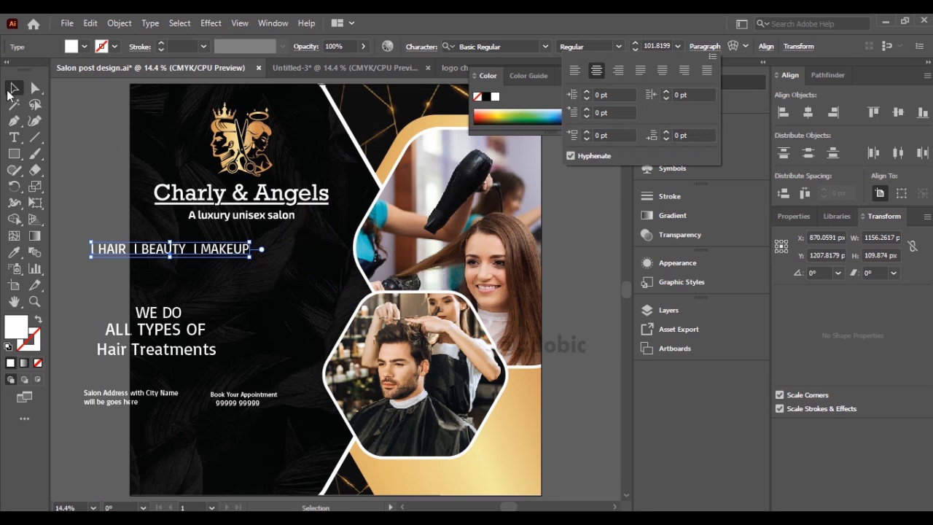
click(12, 89)
drag(188, 243, 222, 243)
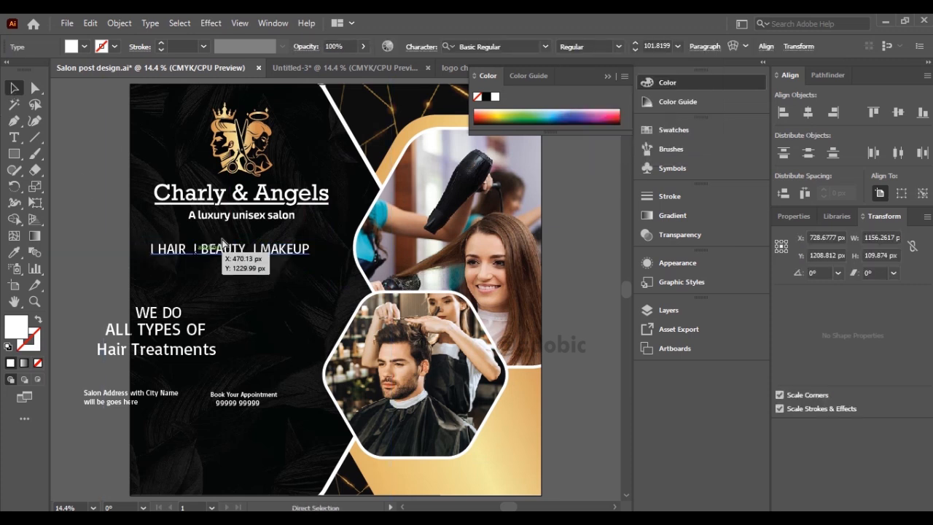
click(69, 208)
Turn the separator before HAIR into a round bullet by setting its font to Wingdings.
scroll(346, 294, up, 2)
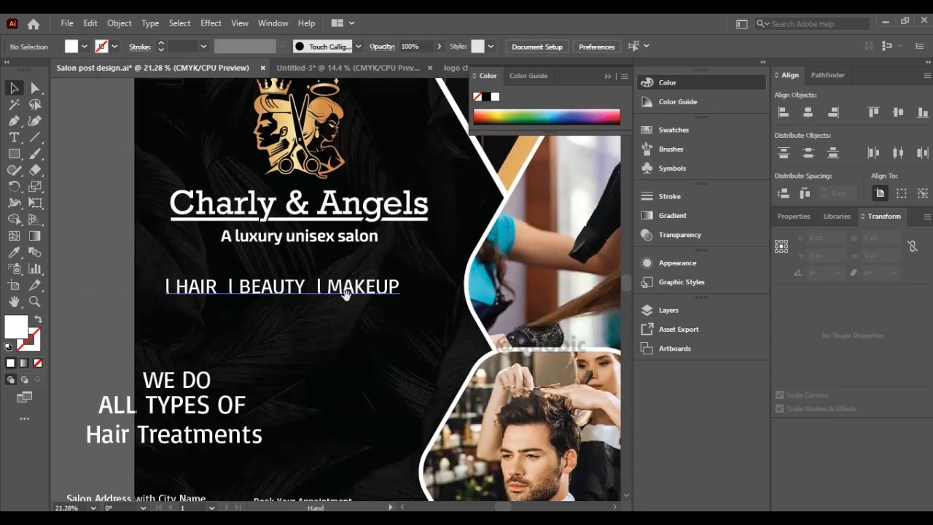
drag(346, 293, 362, 304)
double_click(378, 307)
drag(180, 296, 188, 297)
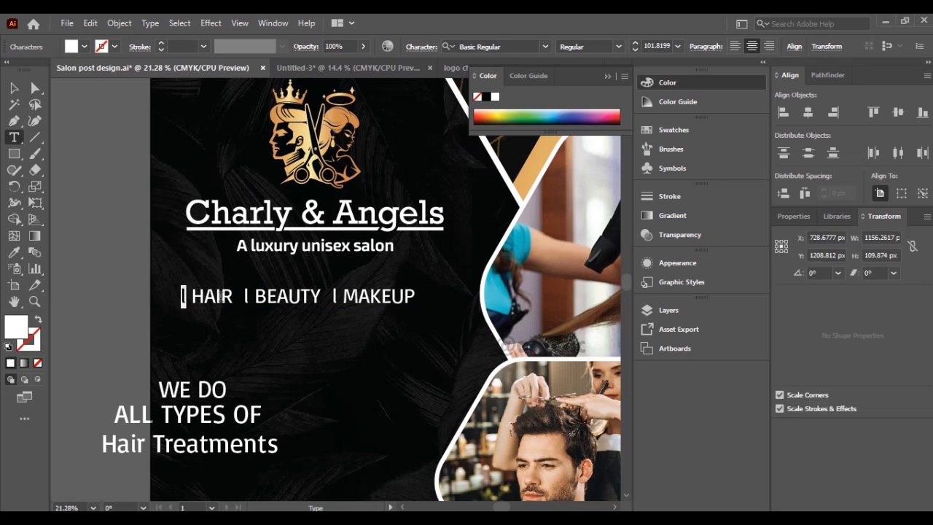
click(512, 45)
text(wind)
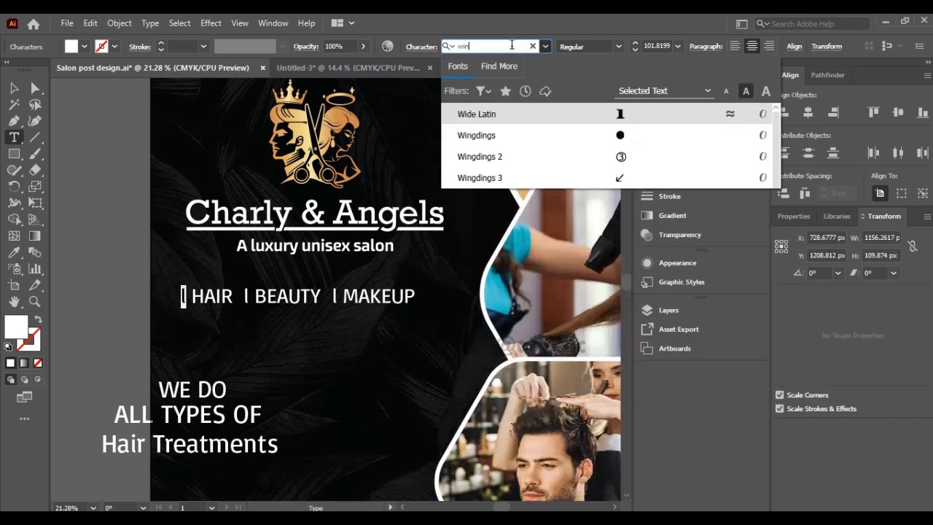
key(BackSpace)
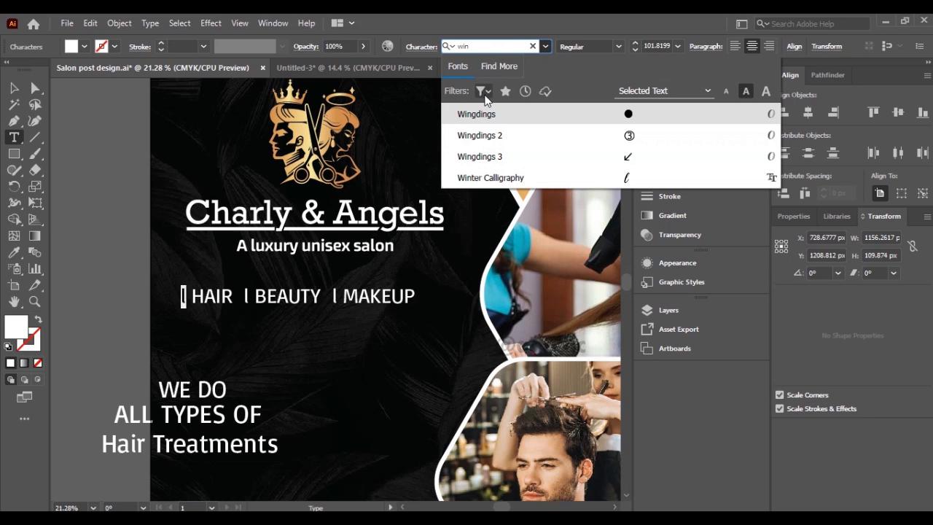
key(Return)
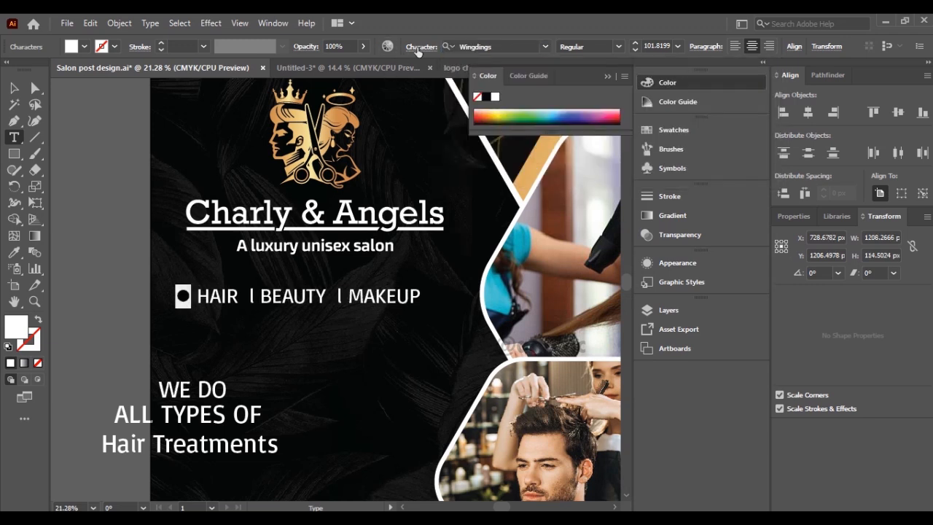
Set the bullet's font size to 65 pt and its baseline shift to 9 pt.
key(ctrl+t)
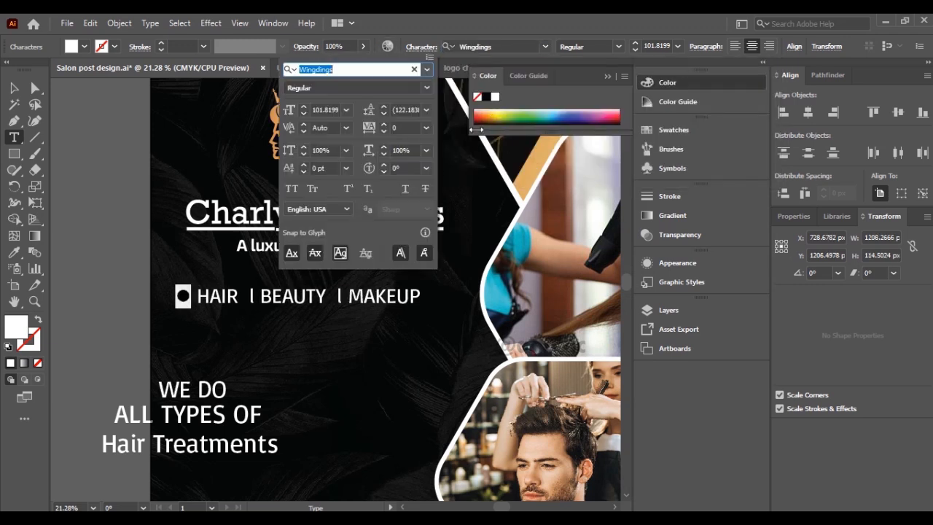
click(318, 109)
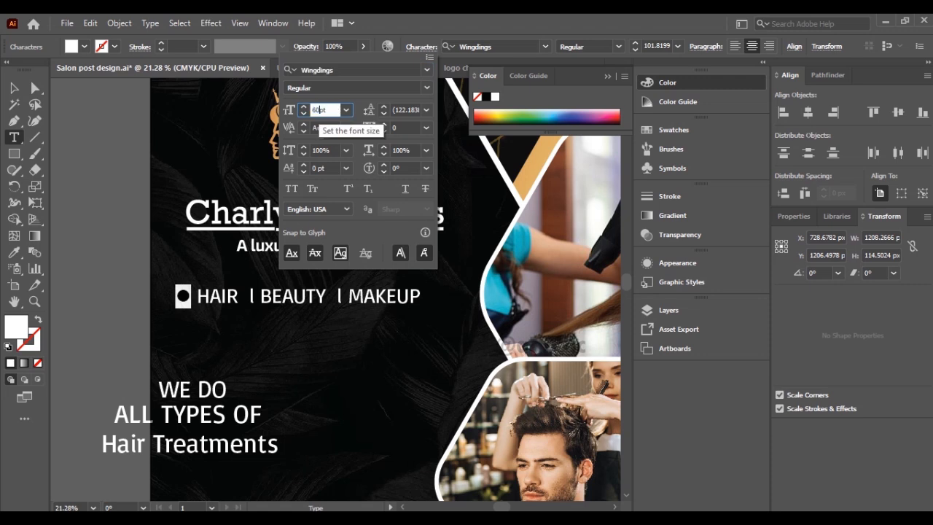
key(Return)
click(421, 47)
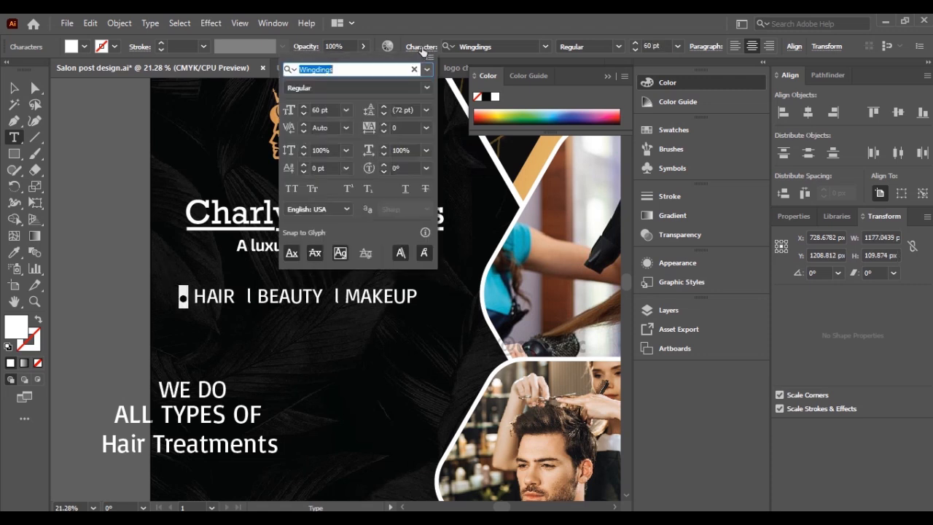
click(320, 109)
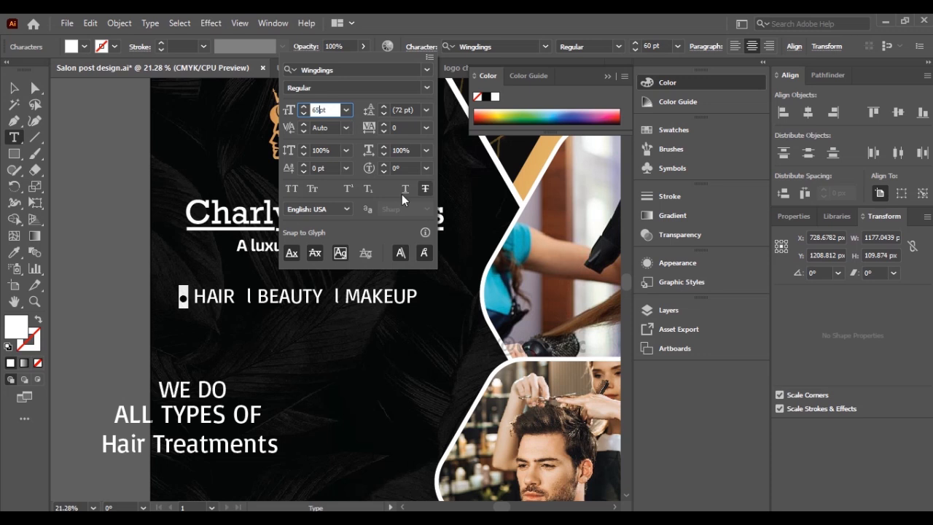
click(303, 164)
click(302, 164)
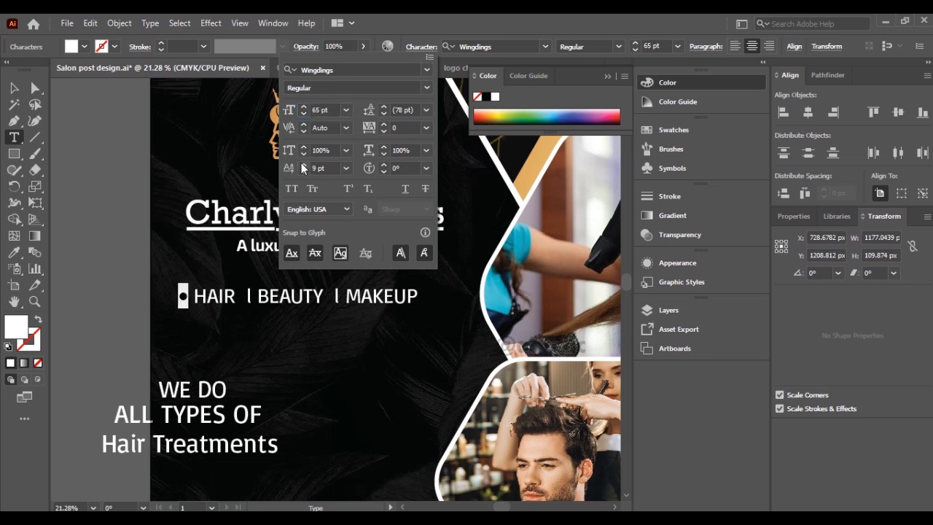
Replace the separators before BEAUTY and MAKEUP with copies of the bullet.
click(221, 293)
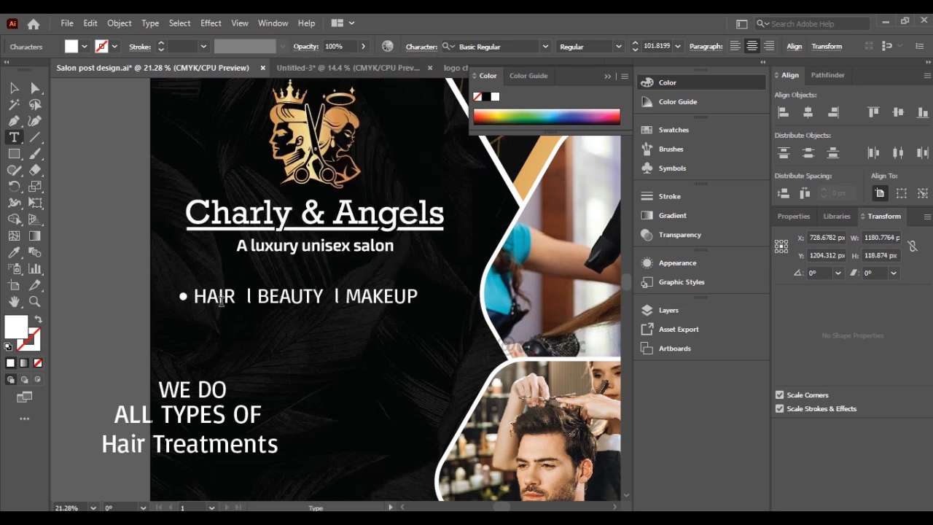
click(91, 24)
click(114, 87)
drag(258, 295, 246, 295)
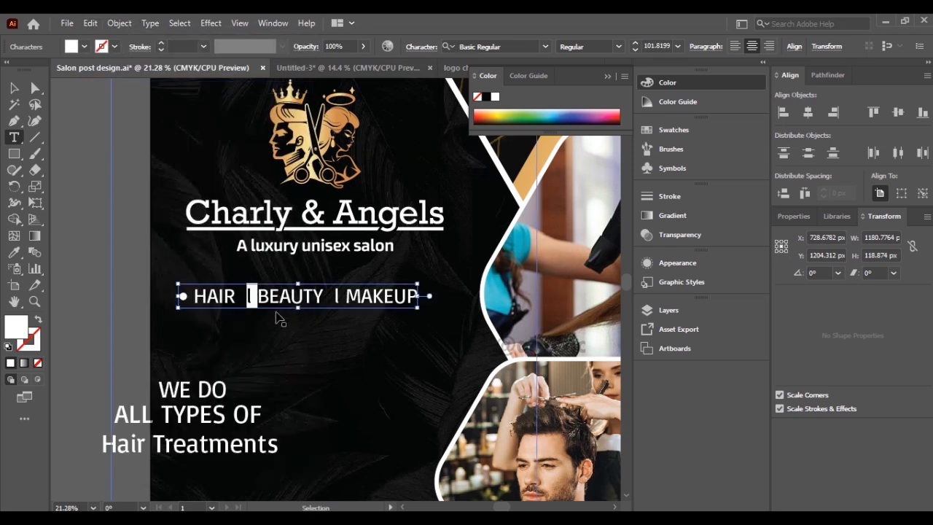
key(ctrl+v)
drag(348, 295, 336, 295)
key(ctrl+v)
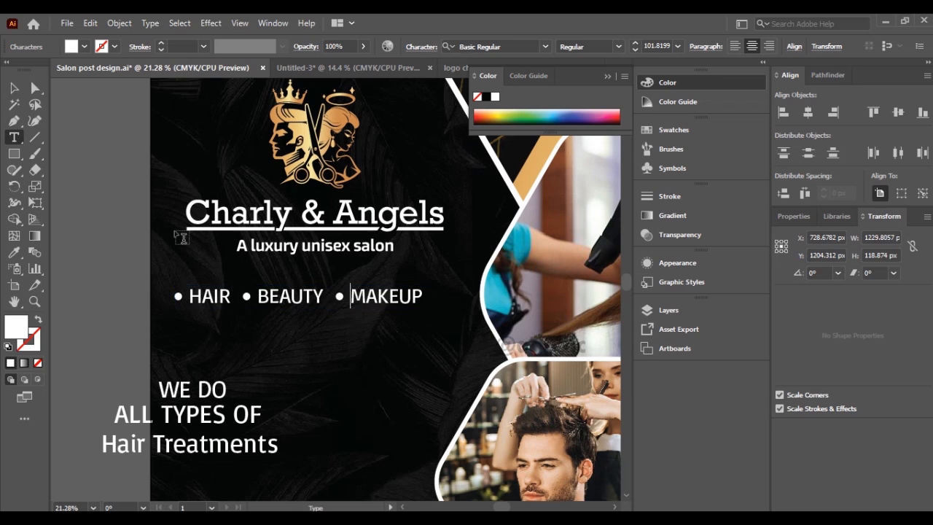
Scale down the bulleted services line and reposition it under the logo tagline.
key(Escape)
drag(424, 309, 388, 289)
drag(309, 287, 316, 288)
click(102, 265)
Draw a thin rectangle about 1197 × 10 px above the services line and apply the logo emblem's gold gradient with the Eyedropper.
click(13, 155)
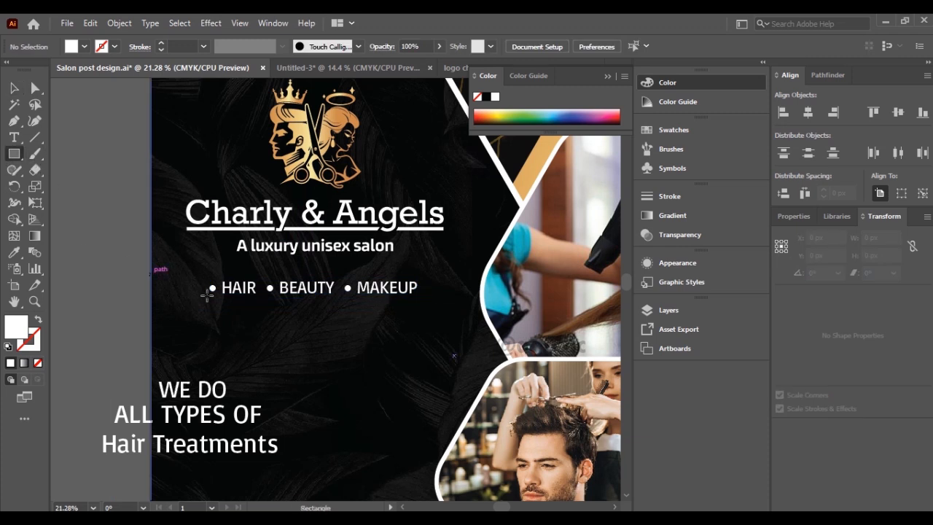
drag(193, 270, 437, 270)
click(14, 88)
click(16, 253)
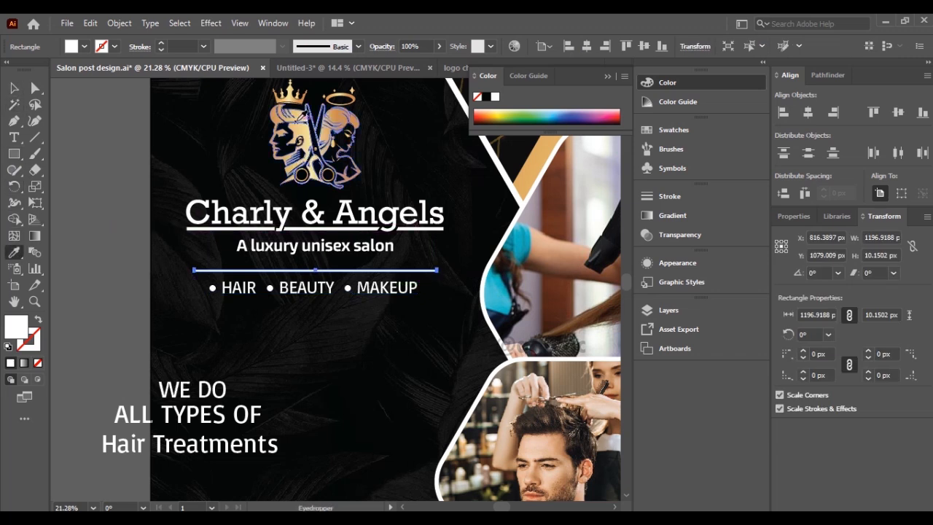
click(299, 127)
key(v)
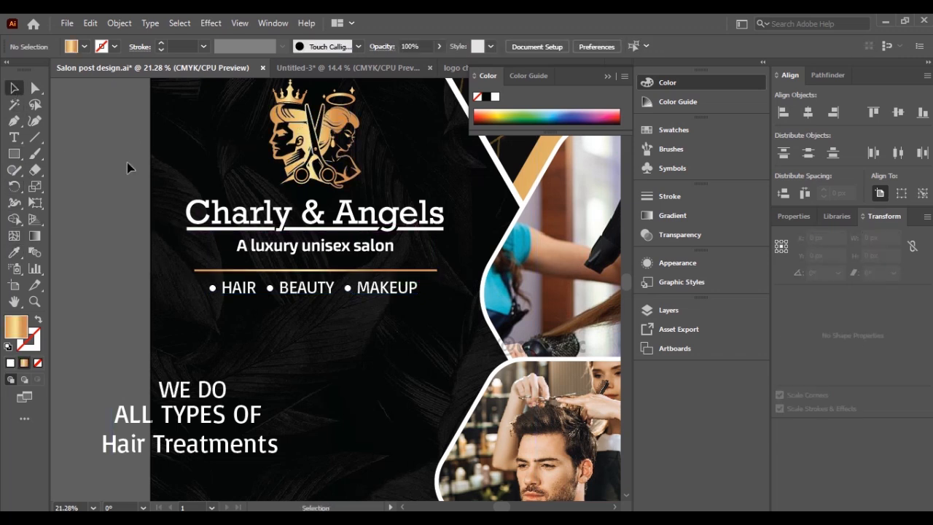
Thin the gold line to about 5 px high and shorten it to about 1141 px wide.
scroll(343, 266, up, 5)
drag(485, 343, 486, 351)
scroll(478, 394, down, 4)
drag(481, 414, 327, 317)
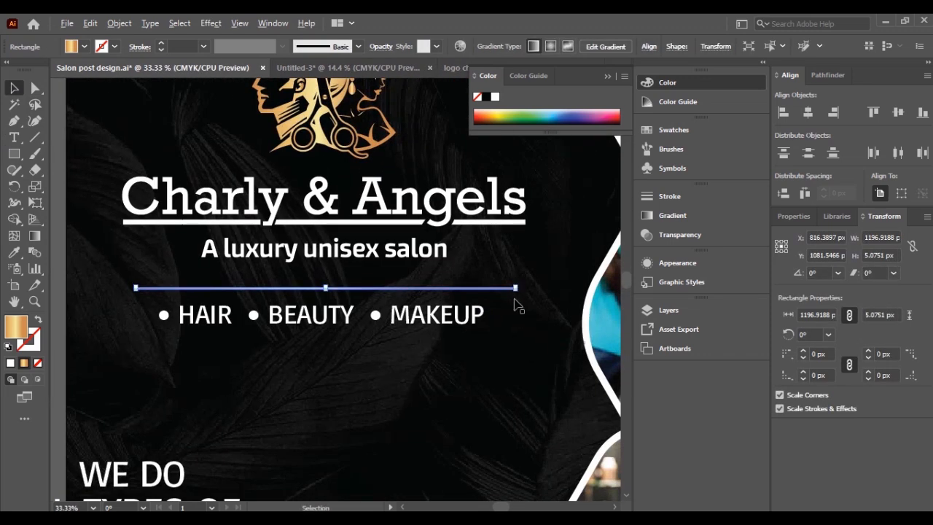
scroll(514, 303, up, 2)
scroll(519, 276, up, 5)
drag(504, 263, 290, 263)
scroll(295, 334, down, 5)
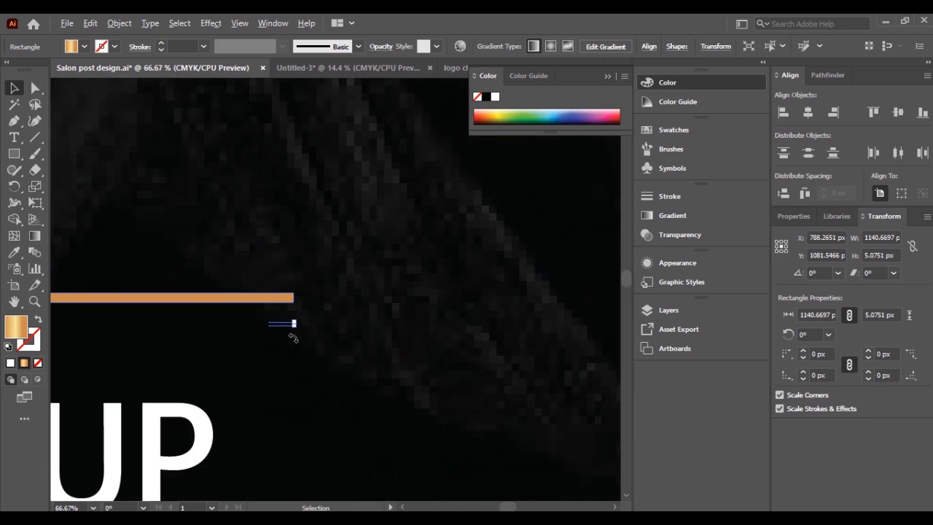
Center the gold line over the services text, duplicate it below the text, and fine-tune the upper line's vertical position.
scroll(292, 337, down, 4)
scroll(226, 342, up, 1)
drag(360, 285, 381, 297)
click(380, 285)
key(Down)
key(Down)
key(Down)
key(Down)
key(Down)
key(Down)
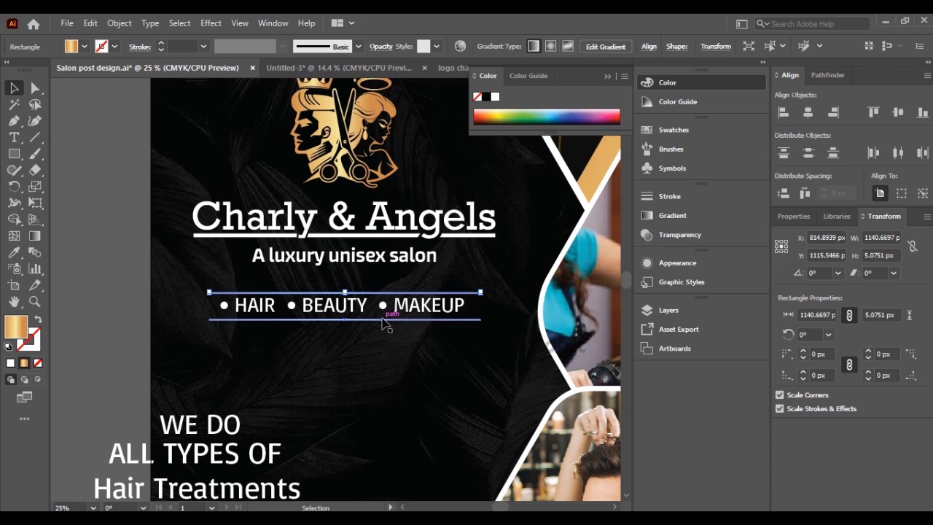
key(ctrl+0)
click(121, 329)
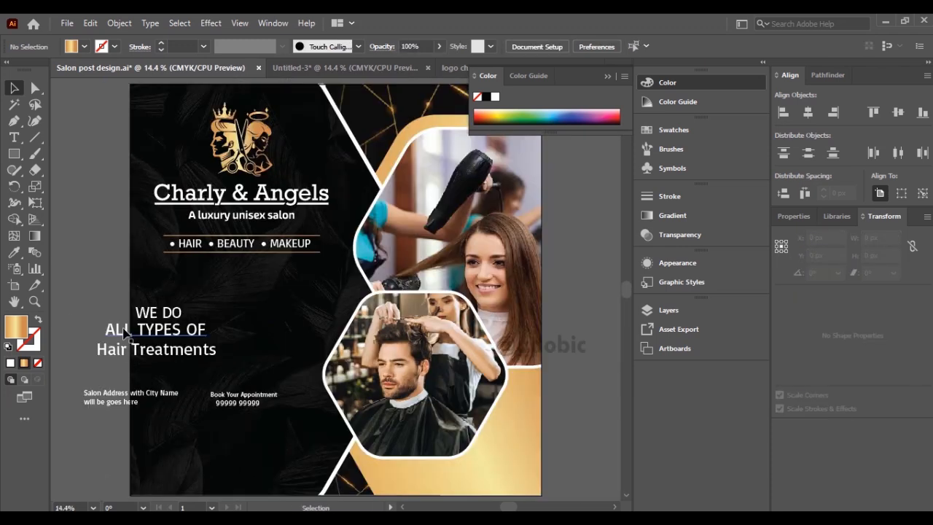
Set the WE DO and ALL TYPES OF text to Arial and center-align its paragraphs.
click(173, 315)
shift+click(179, 334)
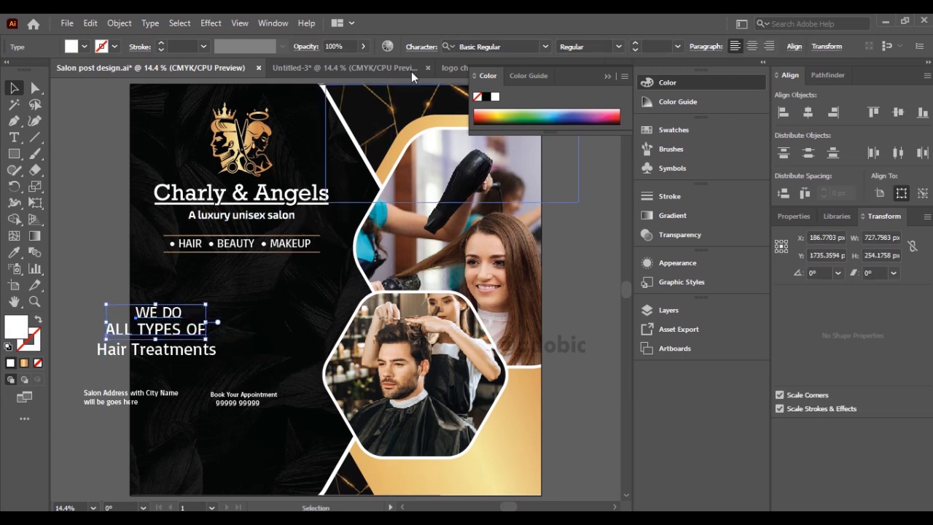
click(471, 46)
text(aria)
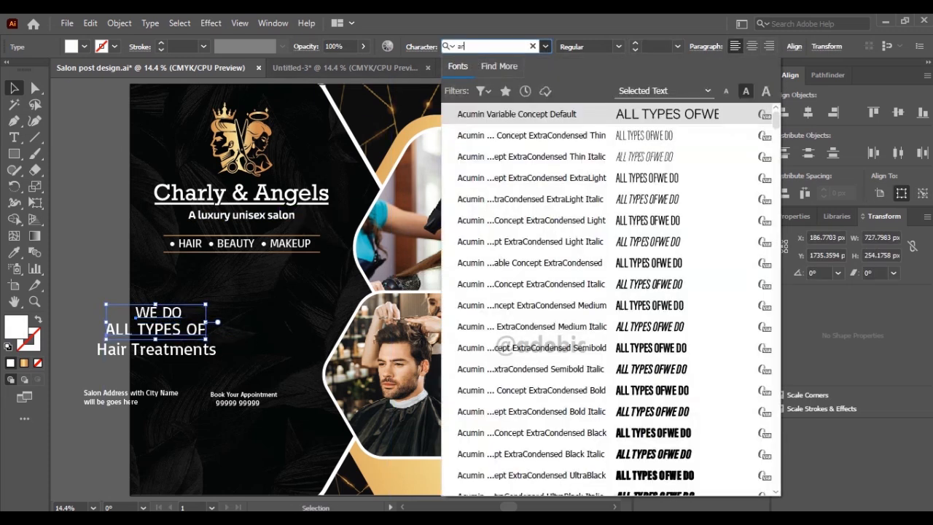
key(Down)
key(Down)
key(Down)
key(Down)
key(Return)
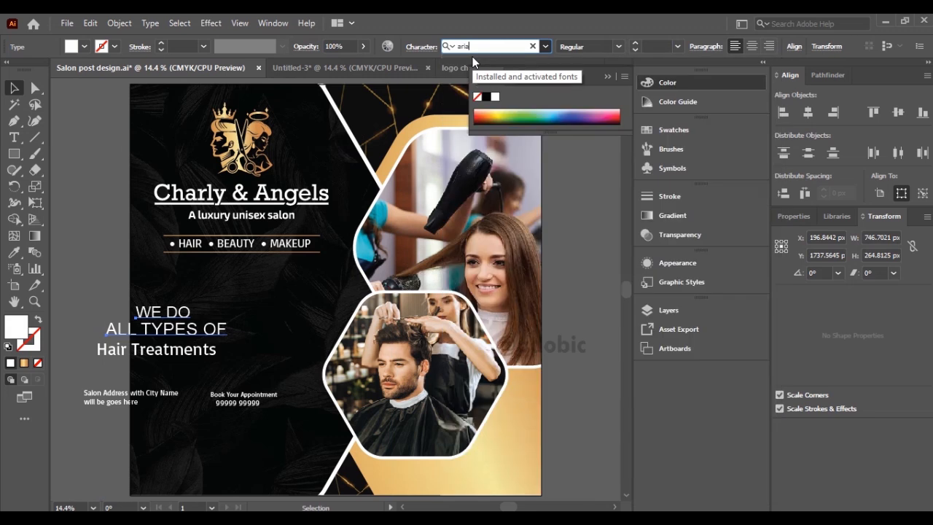
click(752, 46)
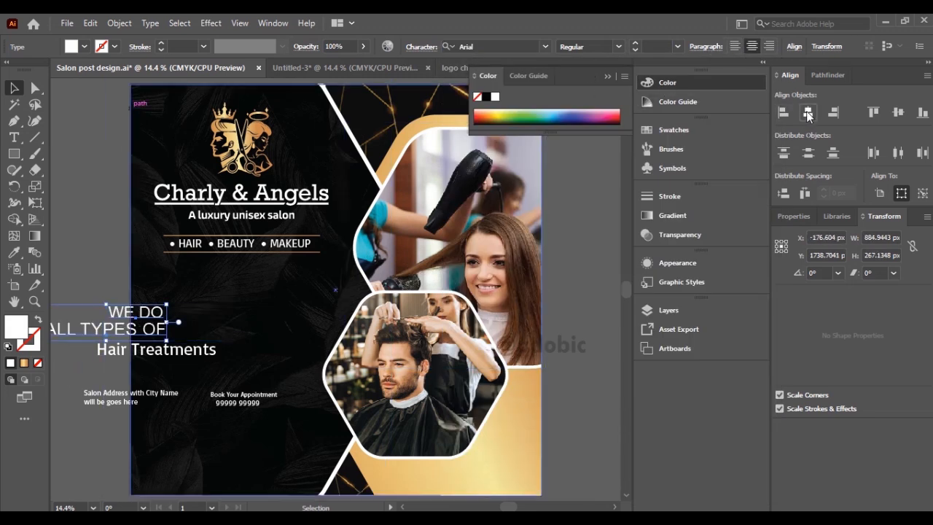
Center the WE DO and ALL TYPES OF lines on each other and move them onto the dark panel below the services line.
click(807, 113)
drag(176, 332, 268, 329)
click(128, 339)
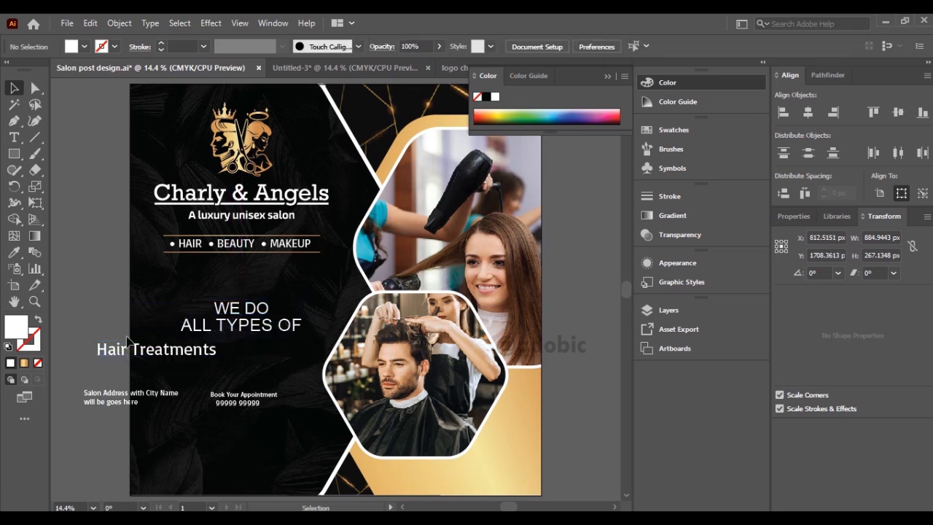
Scale the WE DO and ALL TYPES OF lines down slightly and widen the vertical gap between them.
scroll(246, 332, up, 1)
drag(257, 309, 257, 299)
shift+click(252, 324)
drag(243, 338, 256, 328)
click(260, 335)
click(259, 317)
shift+click(255, 293)
drag(250, 294, 249, 288)
Move the Hair Treatments text below ALL TYPES OF and set its font to Sandiego.
drag(145, 360, 219, 361)
click(495, 46)
text(sand)
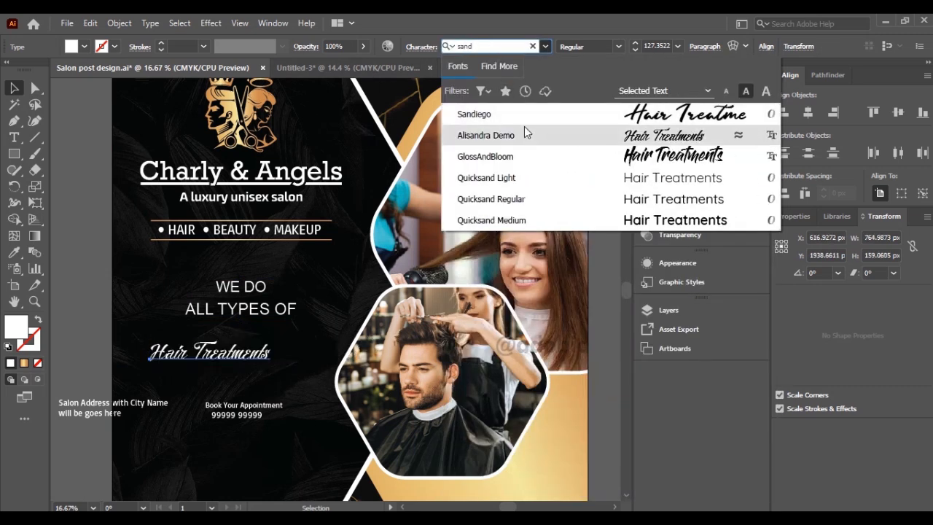
click(518, 116)
drag(314, 360, 294, 368)
Shear the Hair Treatments text by 348° along the vertical axis.
click(124, 23)
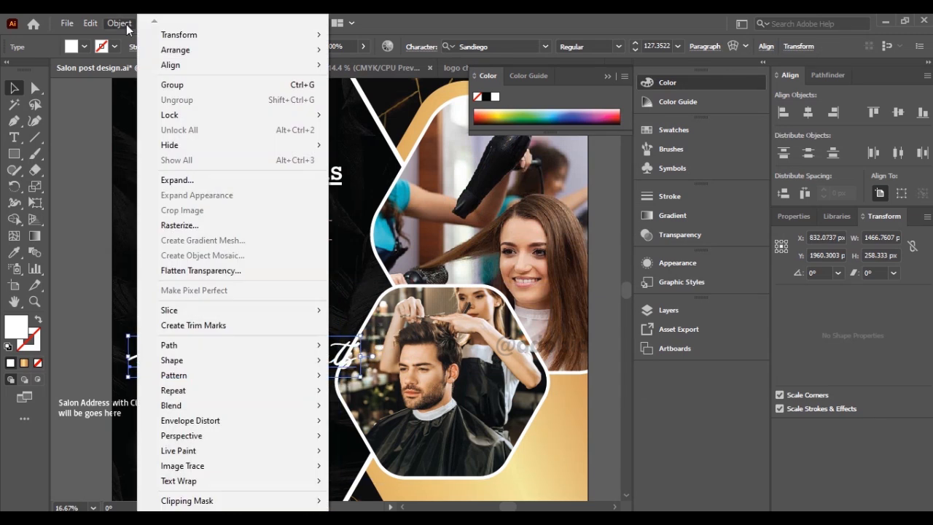
mouse_move(234, 34)
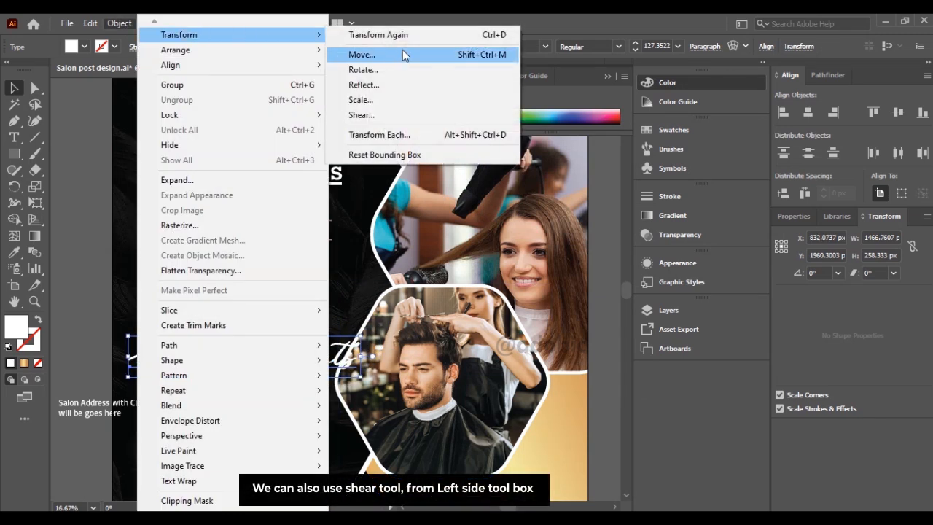
click(398, 116)
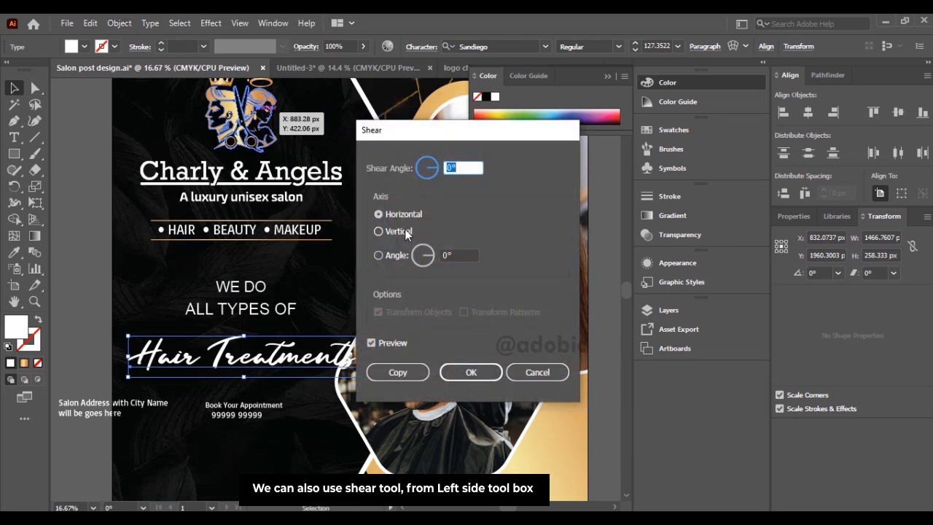
click(405, 231)
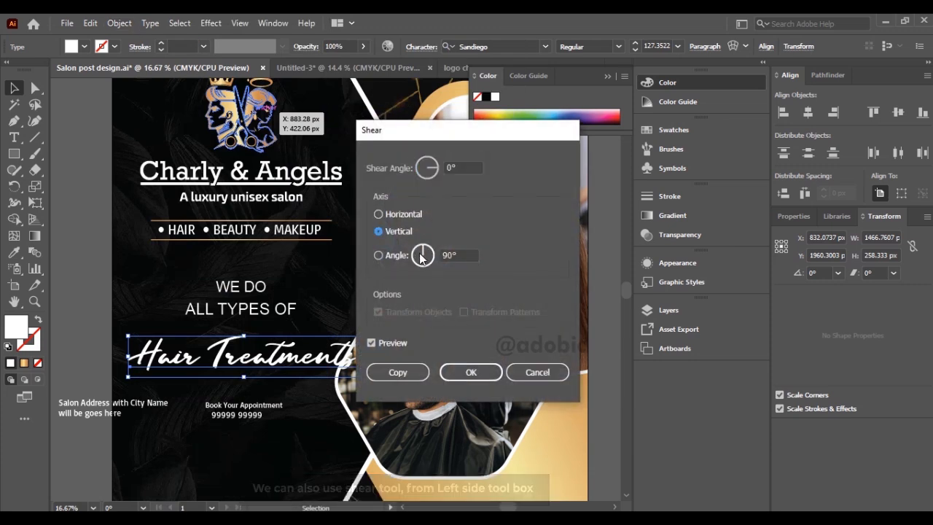
click(433, 169)
scroll(446, 166, down, 3)
scroll(447, 165, up, 11)
scroll(447, 165, down, 7)
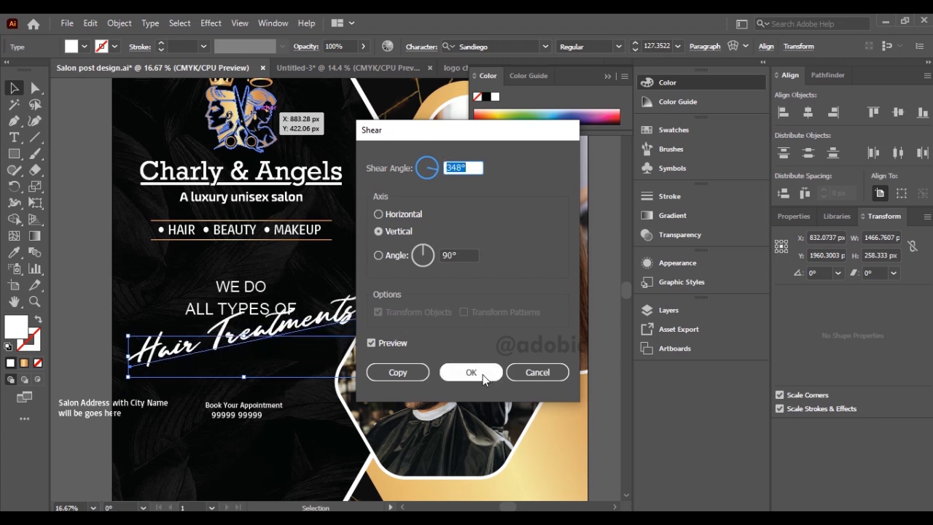
click(470, 372)
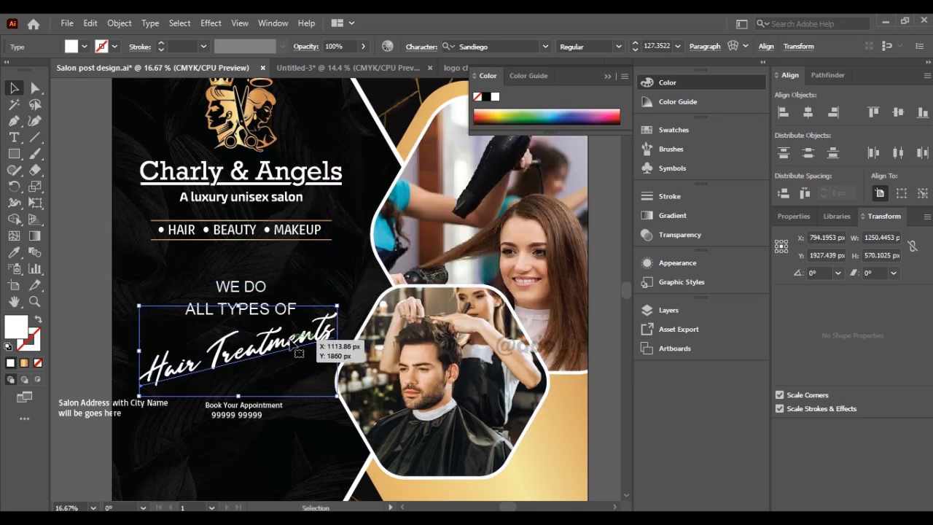
Move the Book Your Appointment line and phone number onto the gold area below the lower photo and fill them with black (000000).
click(251, 414)
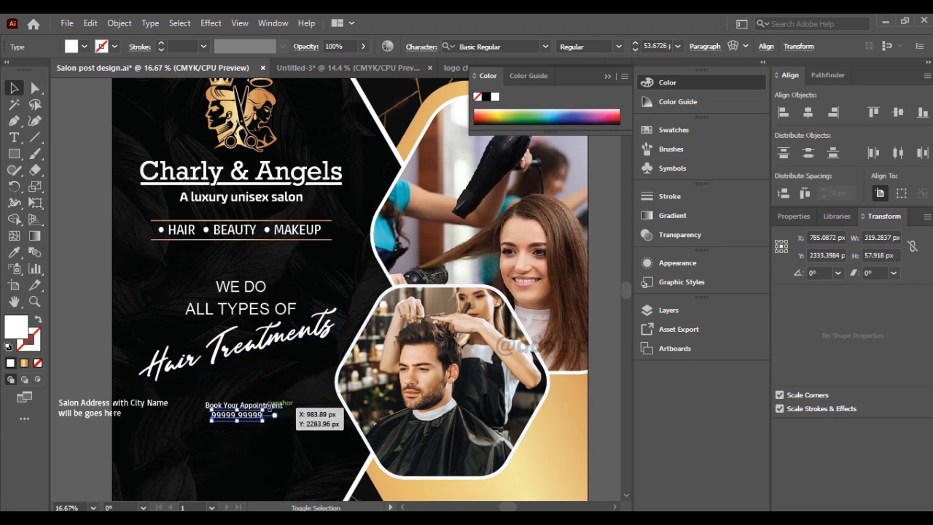
shift+click(269, 406)
drag(269, 405, 536, 432)
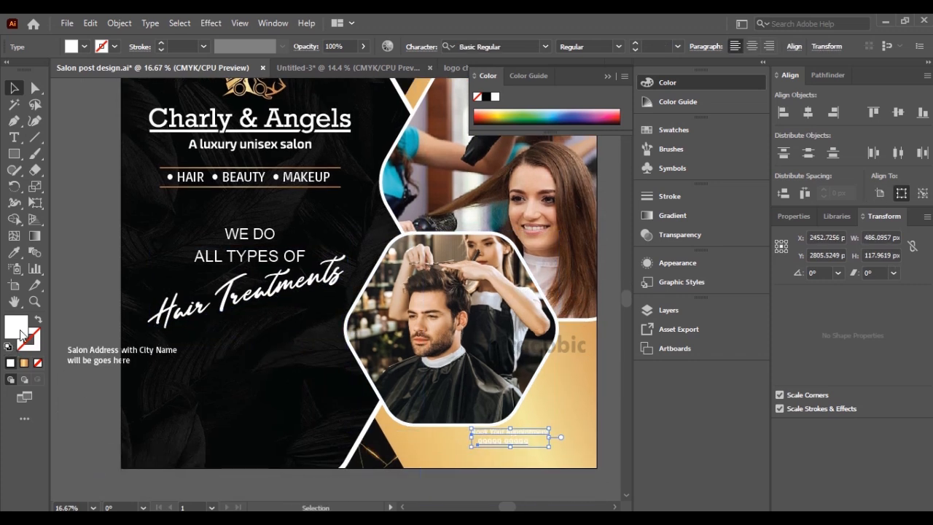
double_click(18, 328)
text(000000)
key(Return)
Move the salon address text to the bottom of the dark panel at about 1257 px wide.
click(94, 360)
drag(147, 351, 340, 396)
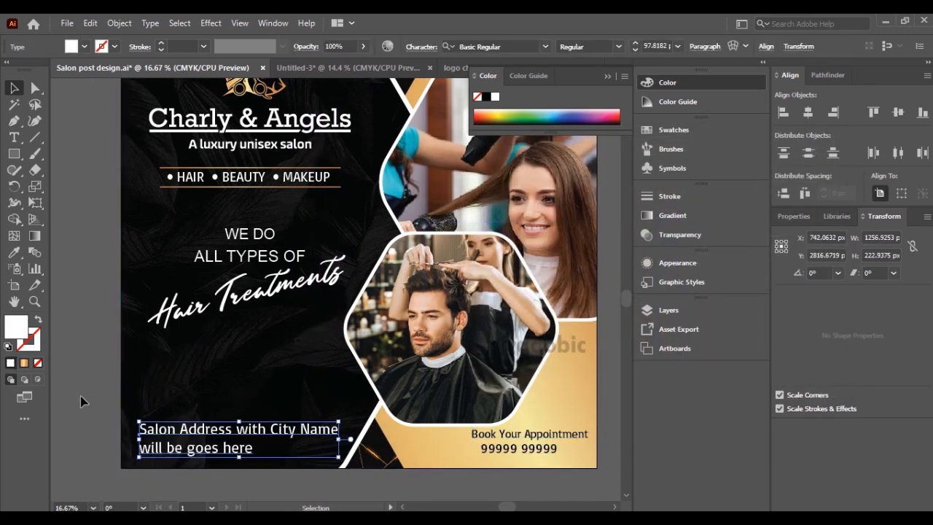
Shift the WE DO ALL TYPES OF Hair Treatments headline slightly down and to the left.
scroll(93, 373, up, 2)
drag(261, 343, 253, 365)
key(shift+Left)
Select the logo, services text and gold lines without the background, and enlarge them together to about 1335 px wide.
drag(269, 232, 290, 352)
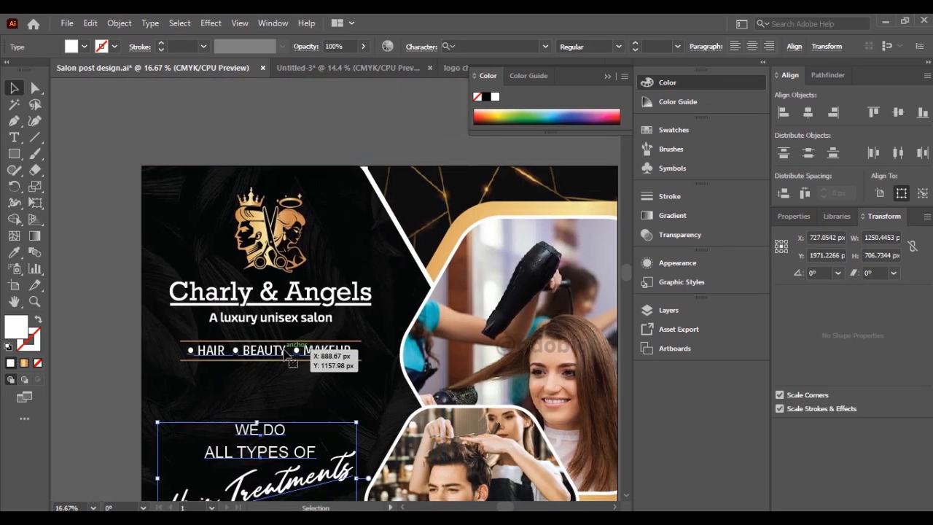
click(260, 351)
drag(113, 142, 292, 385)
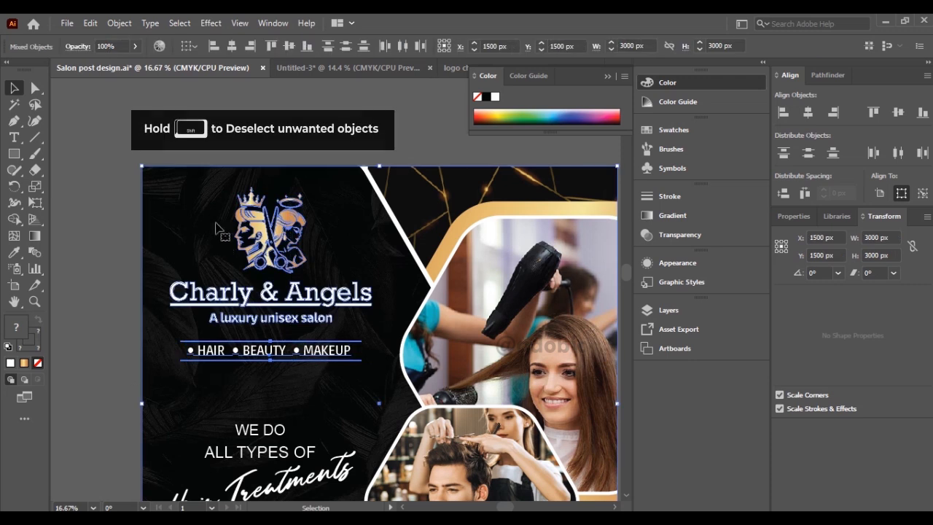
shift+click(200, 182)
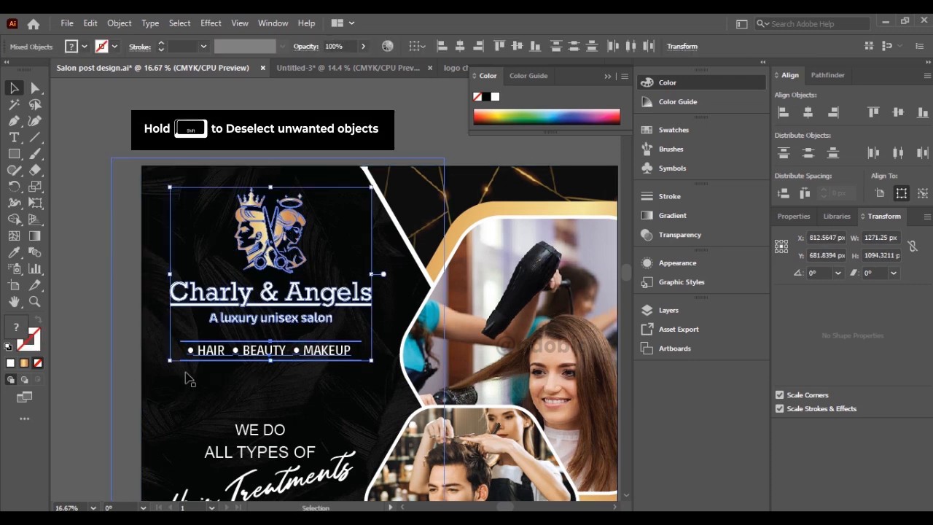
drag(169, 360, 160, 369)
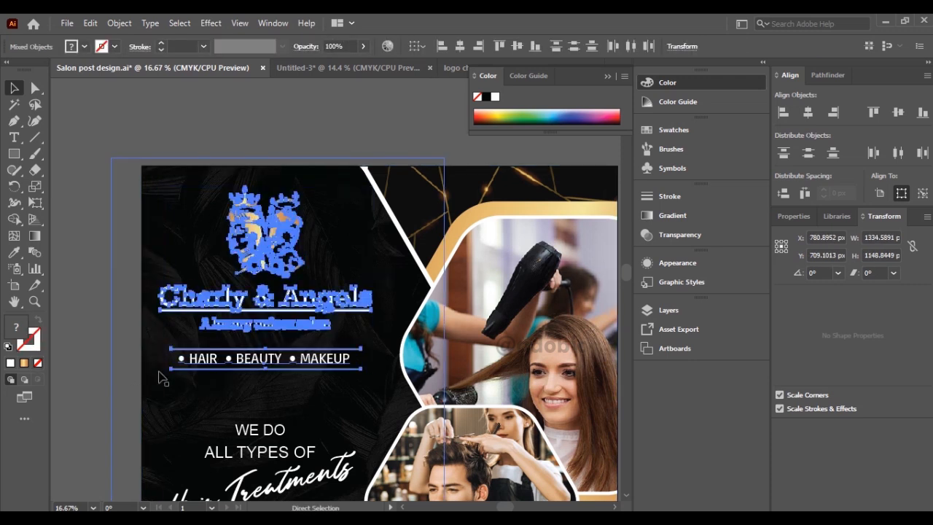
Fine-tune the vertical position of the logo and services block on the dark panel.
scroll(233, 344, down, 2)
drag(234, 347, 221, 260)
key(shift+Down)
key(shift+Up)
key(shift+Up)
click(298, 428)
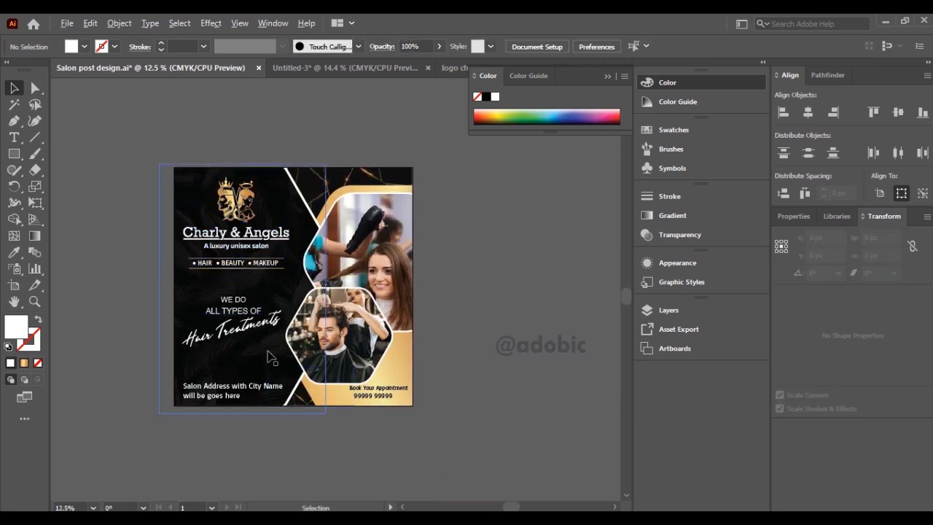
Try to apply the logo emblem's gold gradient to the Hair Treatments text with the Eyedropper.
scroll(268, 351, up, 1)
click(271, 309)
click(14, 253)
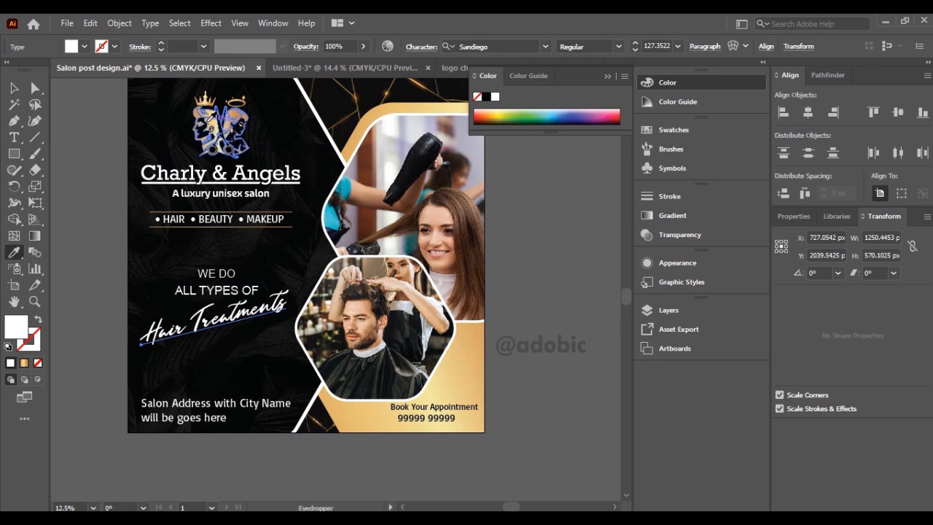
click(211, 120)
click(14, 88)
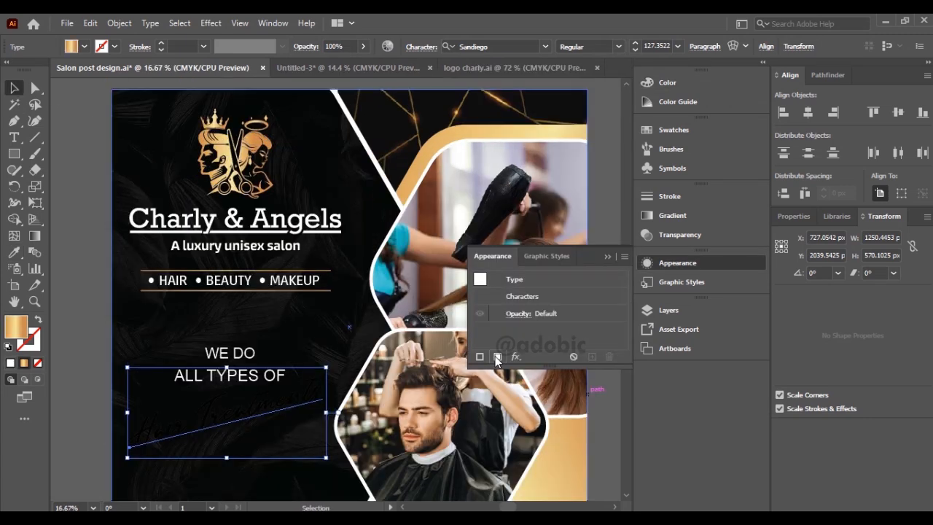
Add a new fill to the Hair Treatments text in its appearance and set it to the white-to-black gradient swatch.
click(497, 357)
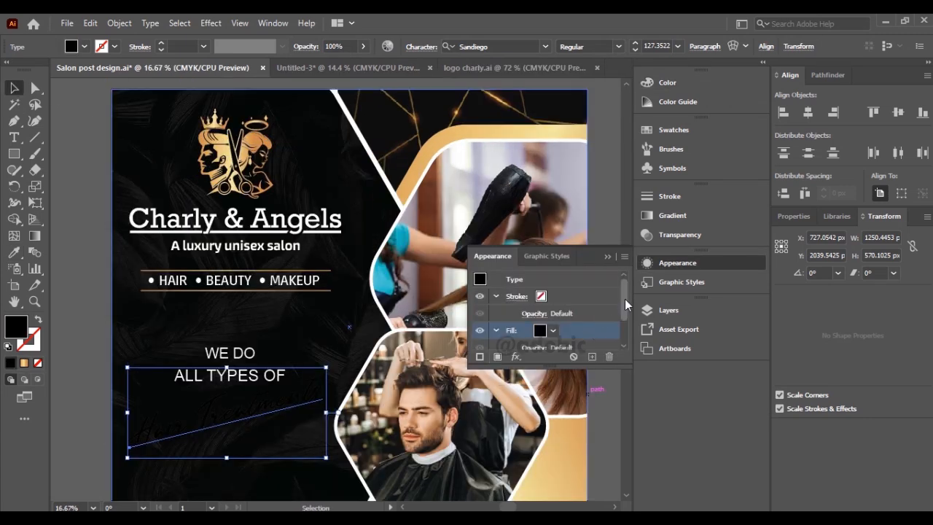
drag(625, 304, 625, 328)
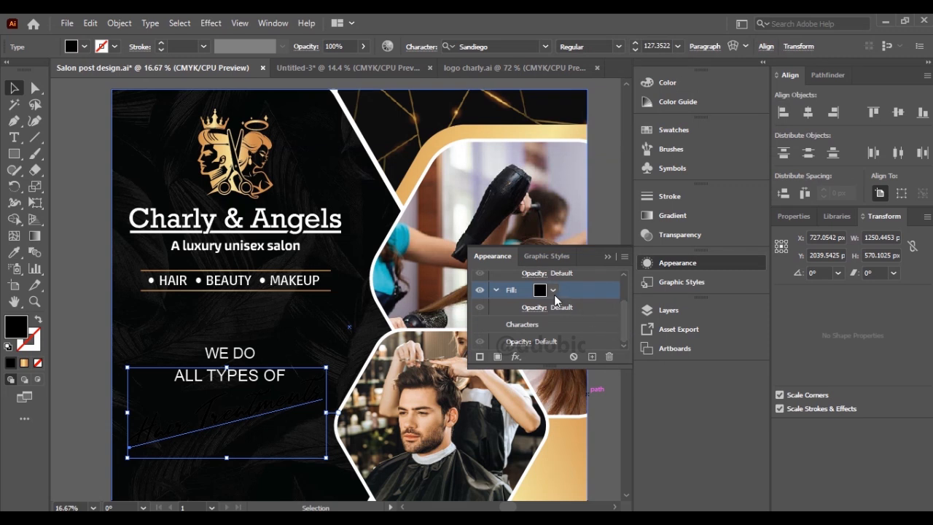
click(553, 291)
click(408, 342)
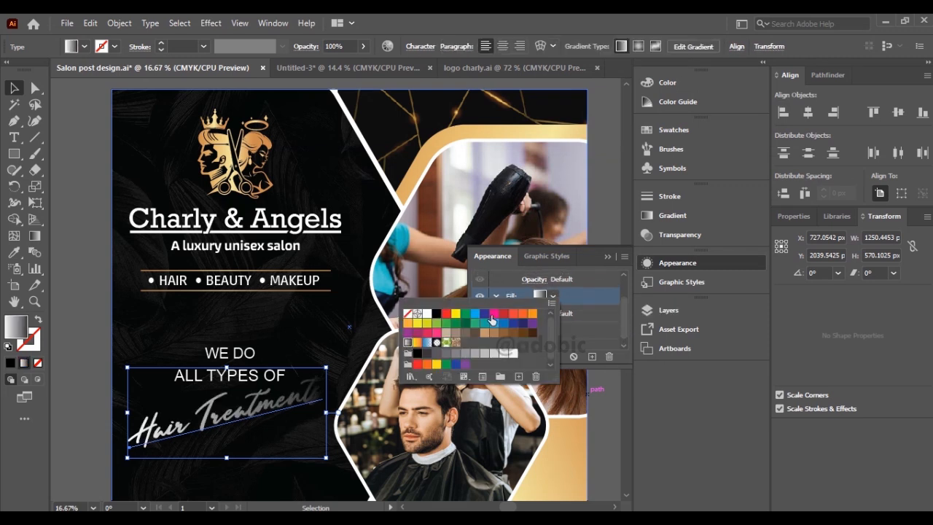
click(552, 298)
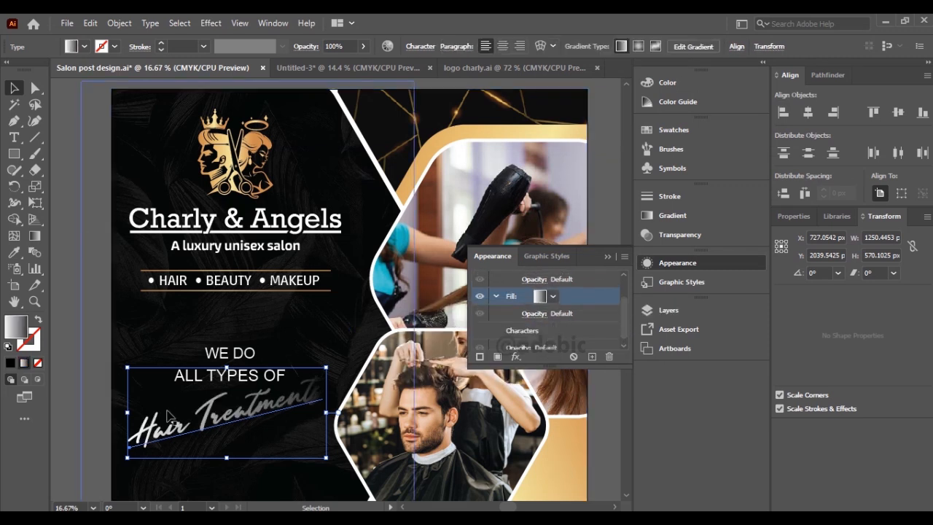
Sample the logo emblem's gold gradient onto the Hair Treatments text's new fill with the Eyedropper.
click(14, 250)
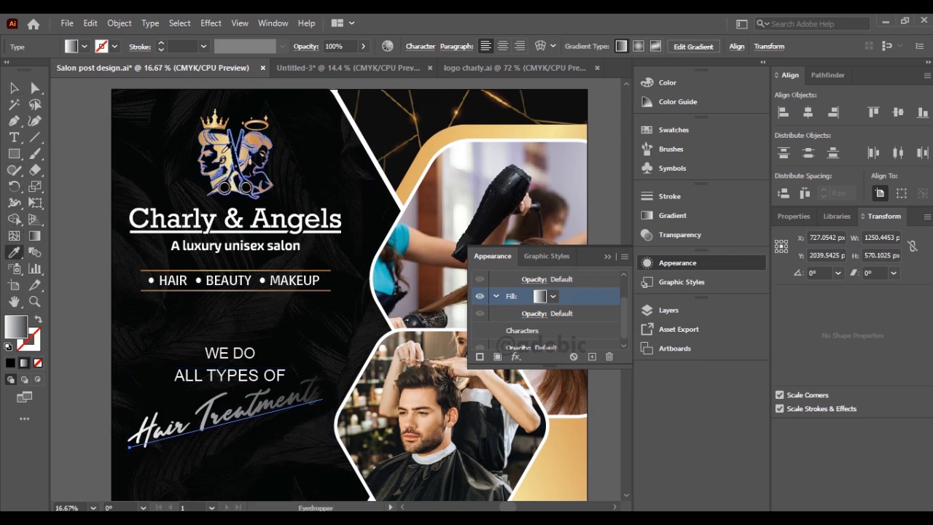
click(228, 152)
click(13, 88)
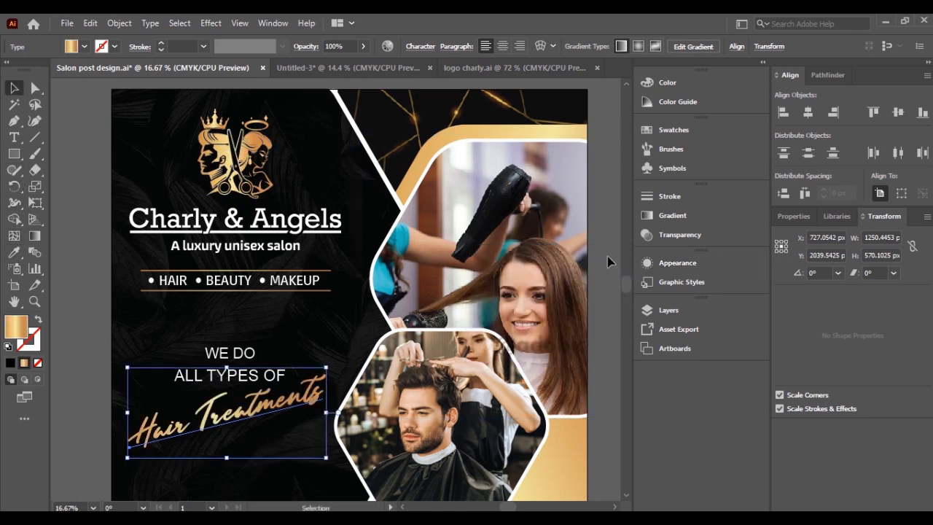
click(71, 341)
Scale the salon address text down slightly and shift it further inside the dark panel.
scroll(192, 344, down, 5)
click(285, 368)
drag(284, 371, 298, 375)
Shrink the Book Your Appointment line to about 659 px wide and set it and the phone number to Barlow Condensed Medium.
click(544, 374)
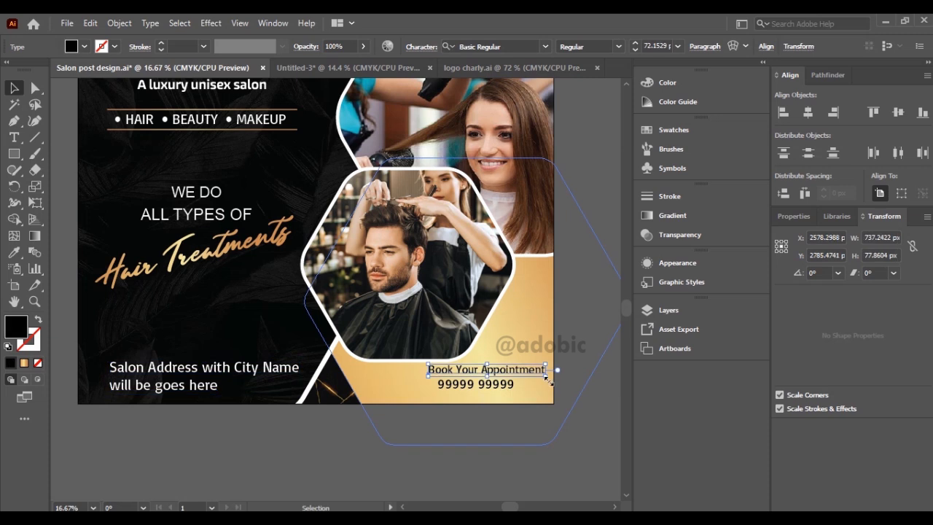
drag(548, 381, 536, 378)
scroll(498, 382, up, 2)
click(502, 390)
drag(572, 142, 473, 98)
shift+click(423, 318)
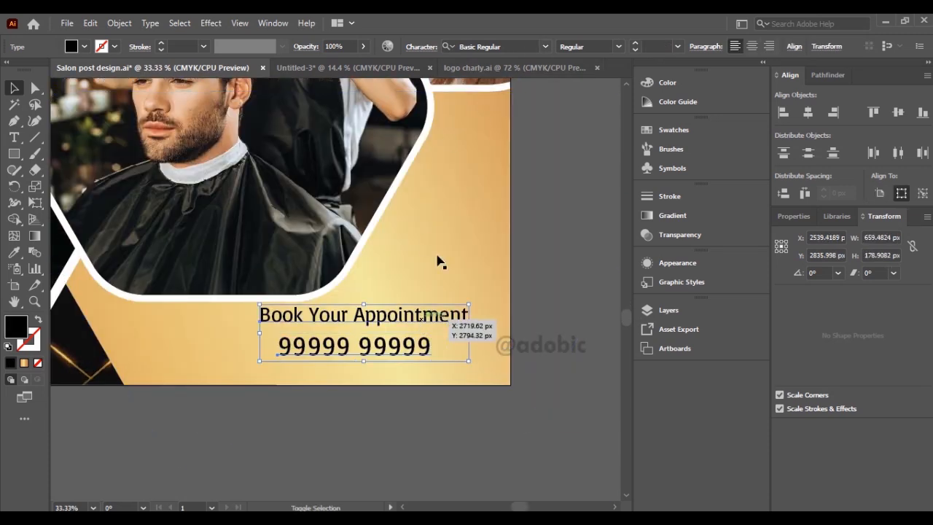
click(488, 46)
text(barlo)
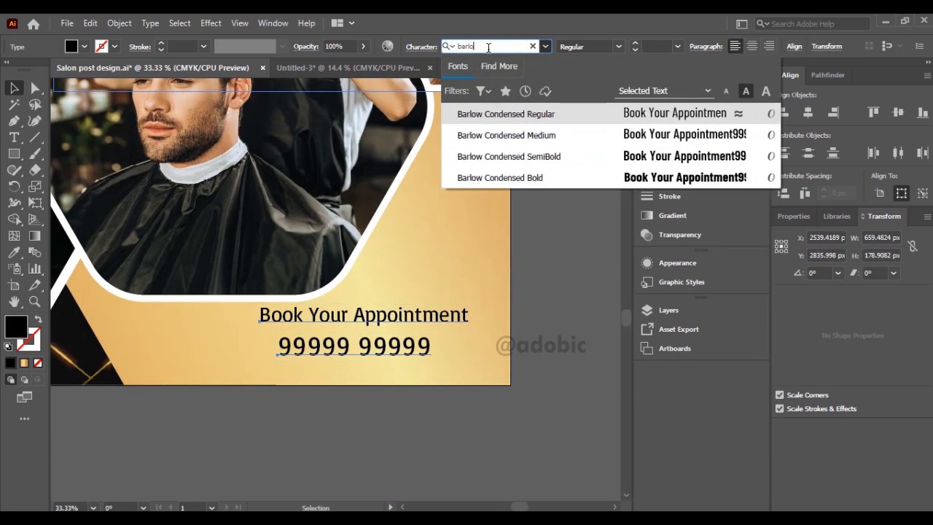
click(560, 137)
click(561, 138)
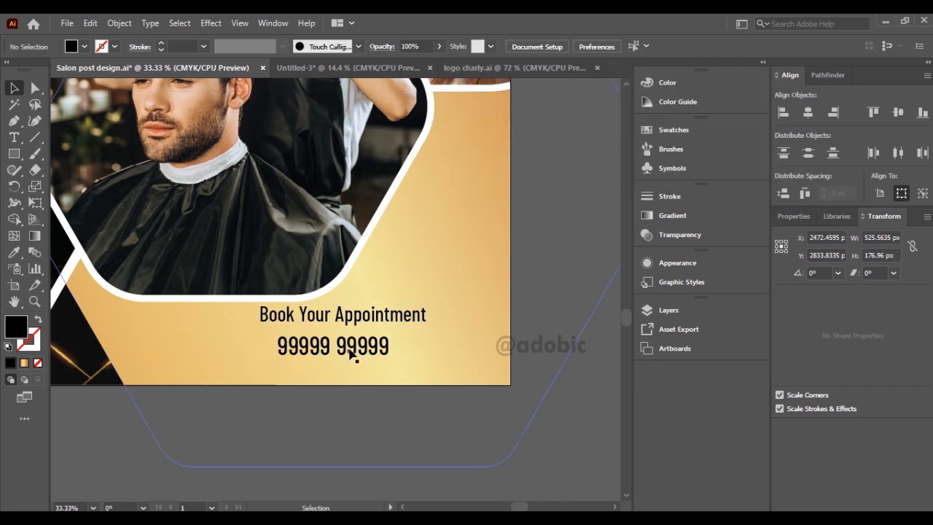
Give the phone number a heavier Barlow Condensed weight and enlarge it to match the width of the Book Your Appointment line.
click(352, 351)
click(544, 46)
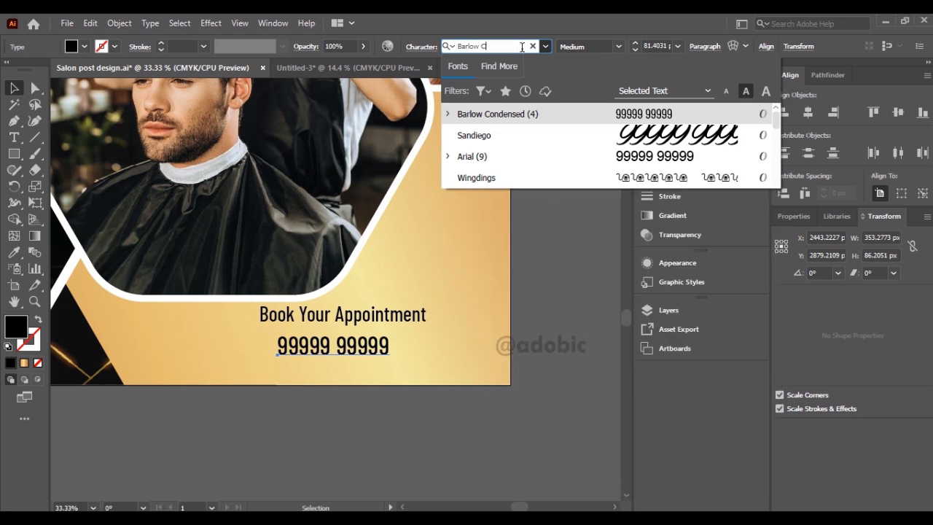
click(576, 156)
drag(390, 360, 426, 369)
drag(269, 351, 261, 356)
Move the Book Your Appointment line down so it sits close above the phone number.
click(397, 323)
key(shift+Down)
key(shift+Down)
key(shift+Down)
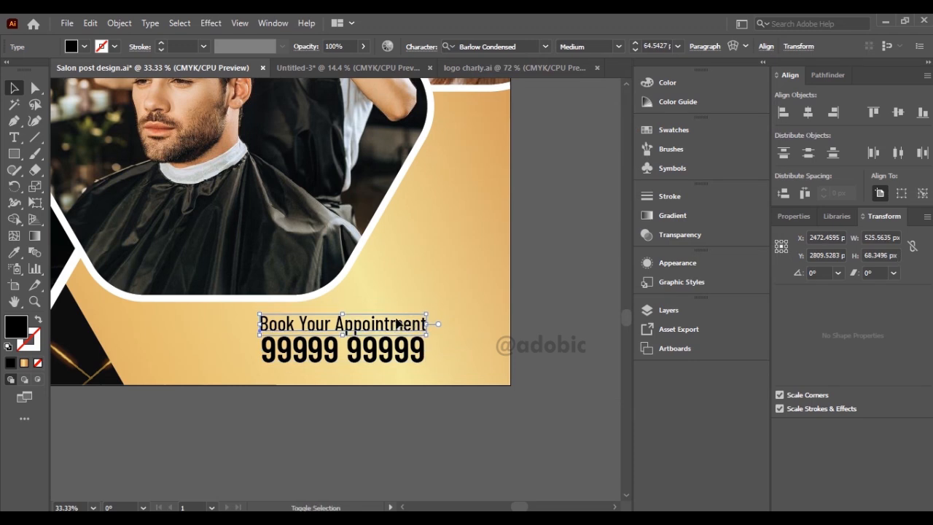
drag(398, 323, 398, 320)
Move the appointment line and phone number together into the post's lower-right corner and fine-tune the gap between them.
shift+click(400, 354)
drag(399, 354, 459, 363)
click(412, 432)
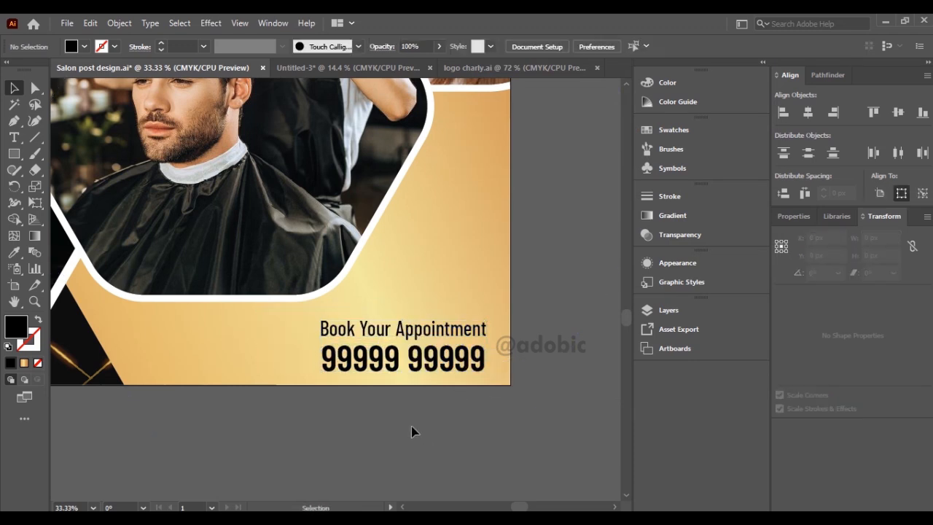
click(373, 327)
click(371, 400)
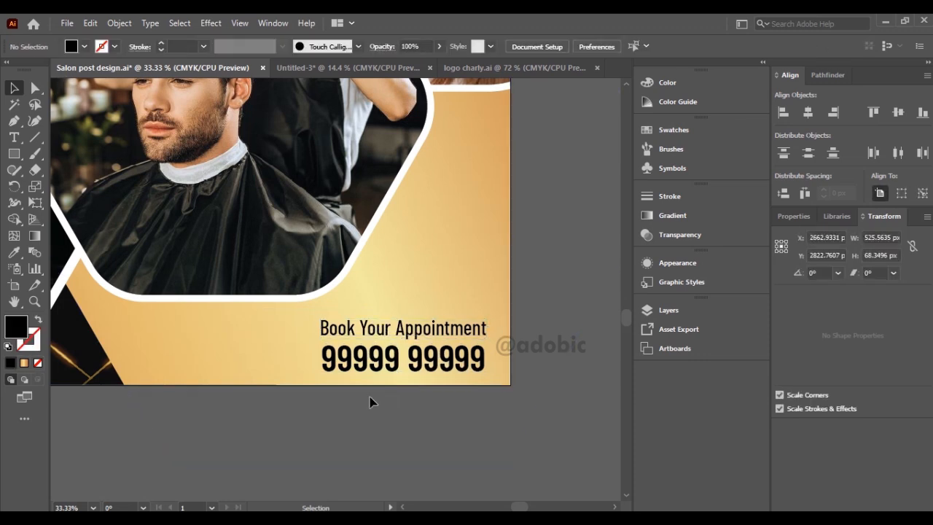
Place the linked image call icon.png below the artboard at 225 × 225 px.
scroll(343, 400, down, 2)
drag(344, 400, 458, 352)
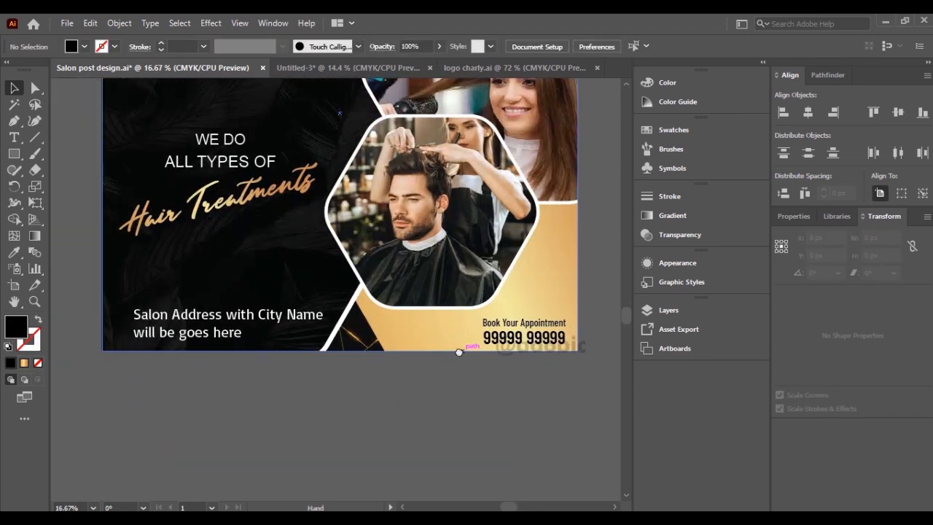
click(65, 24)
click(95, 267)
click(236, 120)
click(352, 383)
click(392, 364)
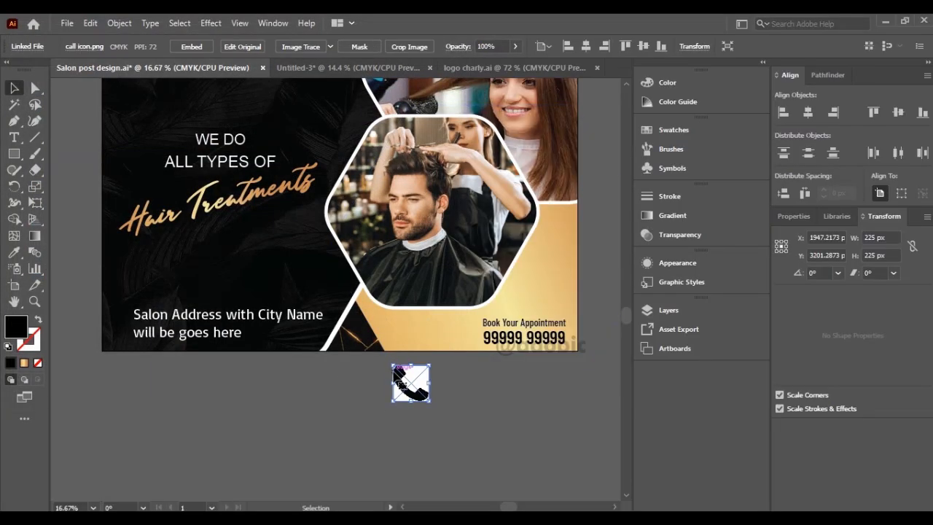
Trace the placed call icon image and expand the tracing into editable paths below the artboard.
click(290, 47)
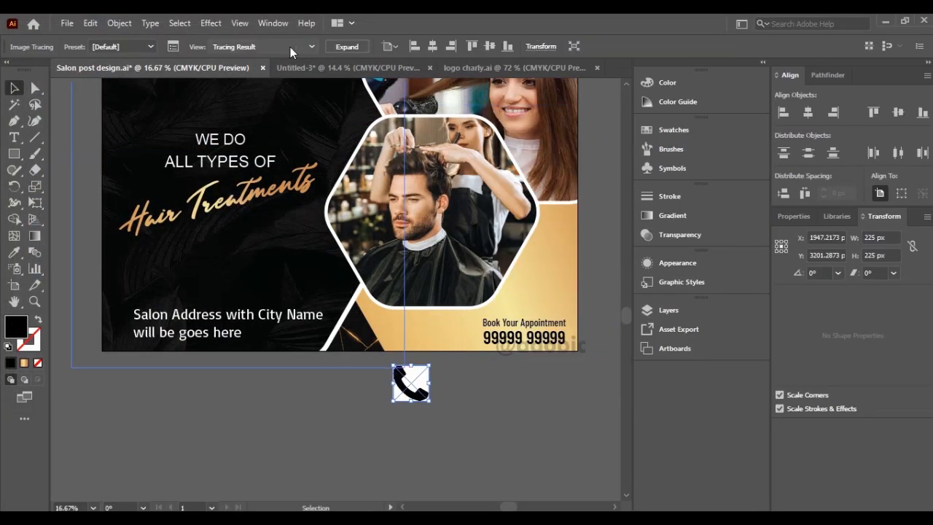
drag(419, 377, 290, 70)
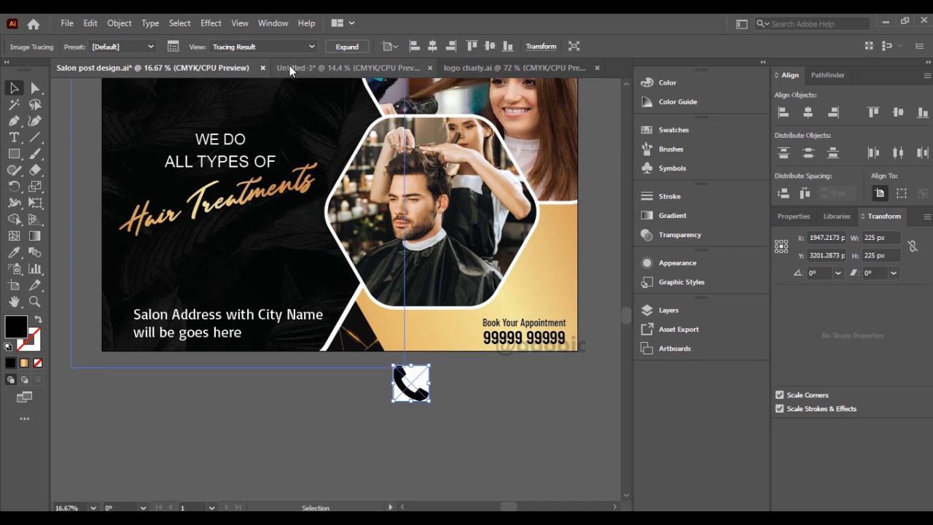
click(347, 47)
drag(419, 396, 419, 410)
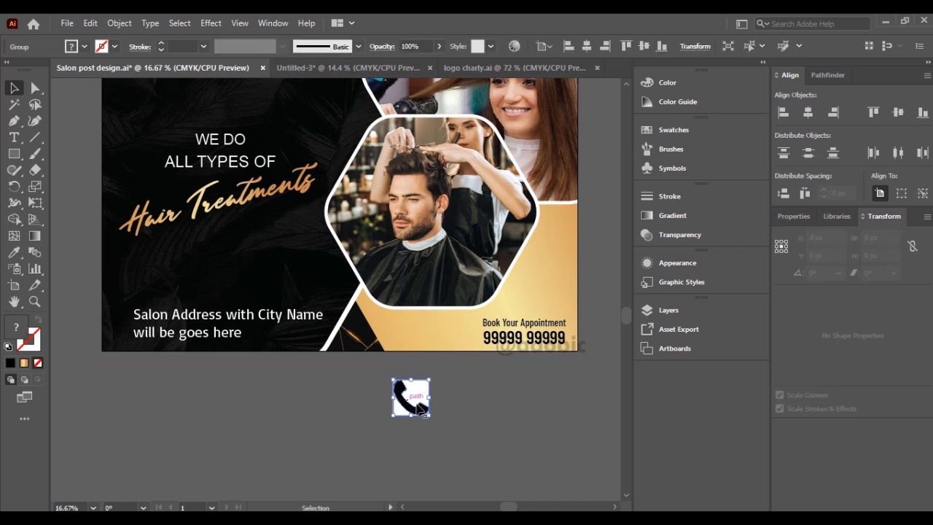
Ungroup the traced call icon and remove its white background, keeping only the black handset.
scroll(420, 410, up, 2)
right_click(410, 419)
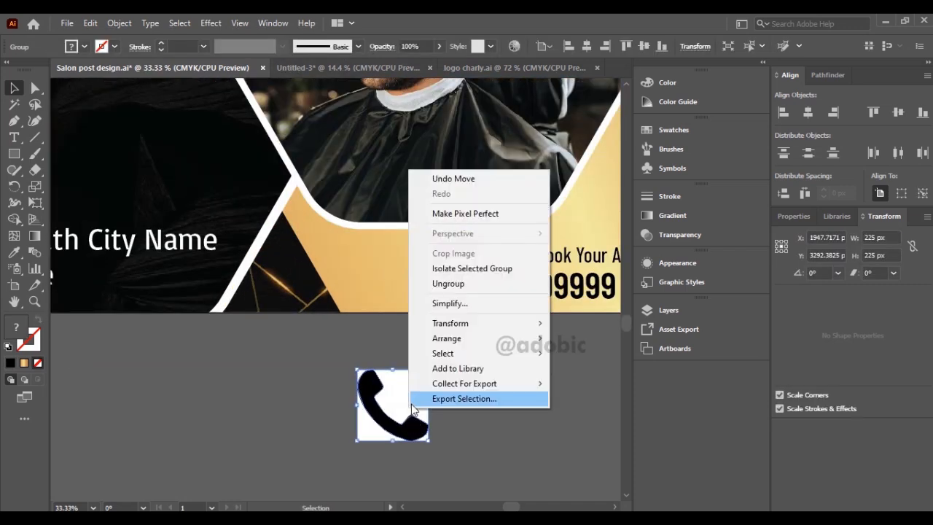
click(458, 284)
drag(408, 404, 347, 419)
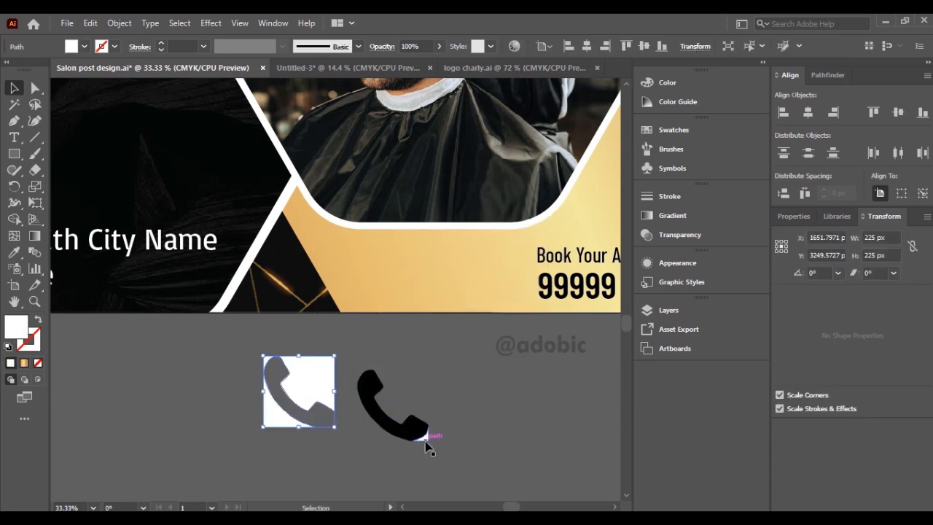
key(Delete)
Shrink the handset to about 89 px wide and place it just before the phone number.
drag(425, 441, 520, 298)
drag(519, 228, 519, 290)
scroll(543, 293, up, 2)
drag(121, 309, 455, 297)
click(394, 347)
Draw a black circle about 111 px in diameter beside the handset with the Ellipse tool.
click(15, 154)
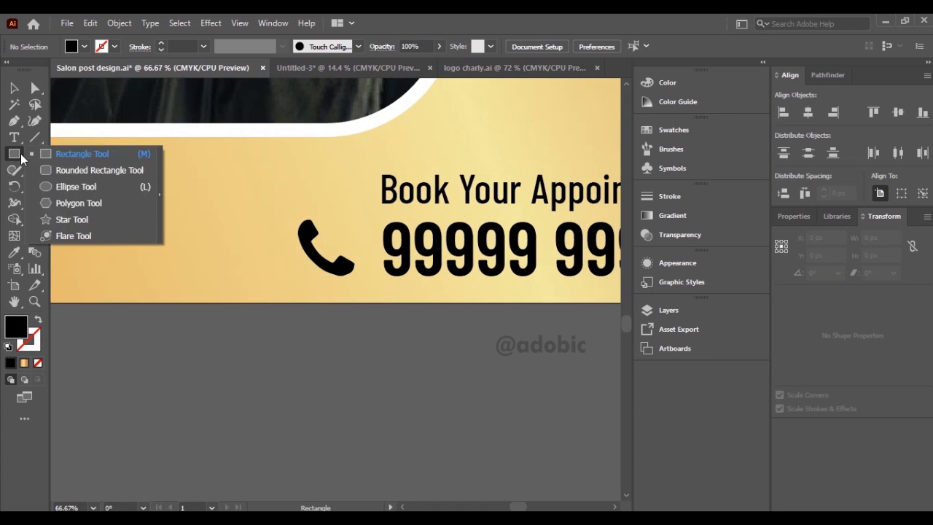
click(58, 185)
drag(271, 223, 277, 249)
click(19, 89)
Fill the handset with white by setting its black (K) value to 0%.
click(338, 265)
double_click(13, 332)
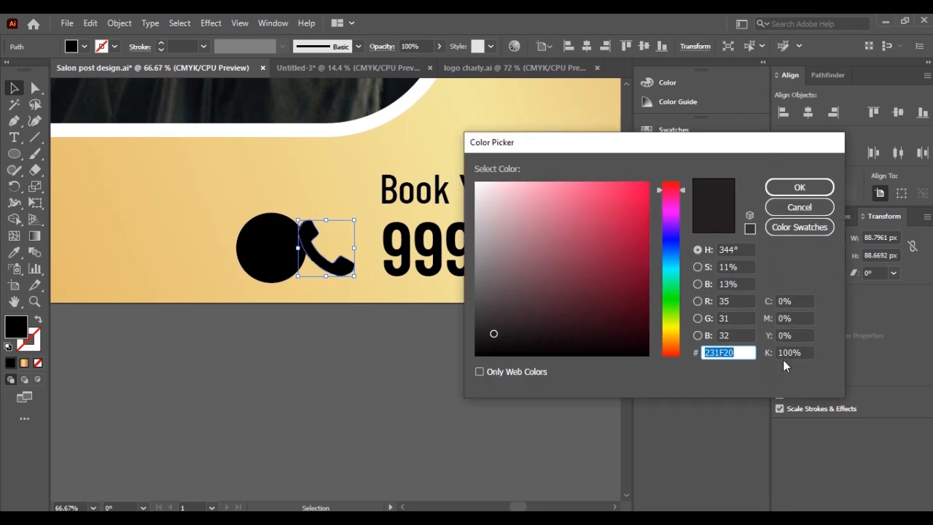
text(0)
key(Return)
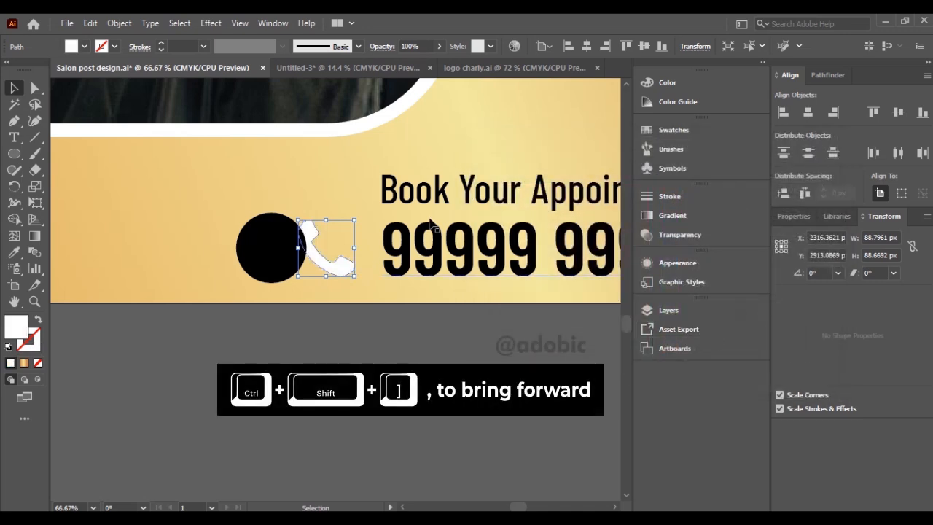
Bring the white handset in front of the black circle, shrink it to fit inside, and center it there.
drag(325, 264, 293, 274)
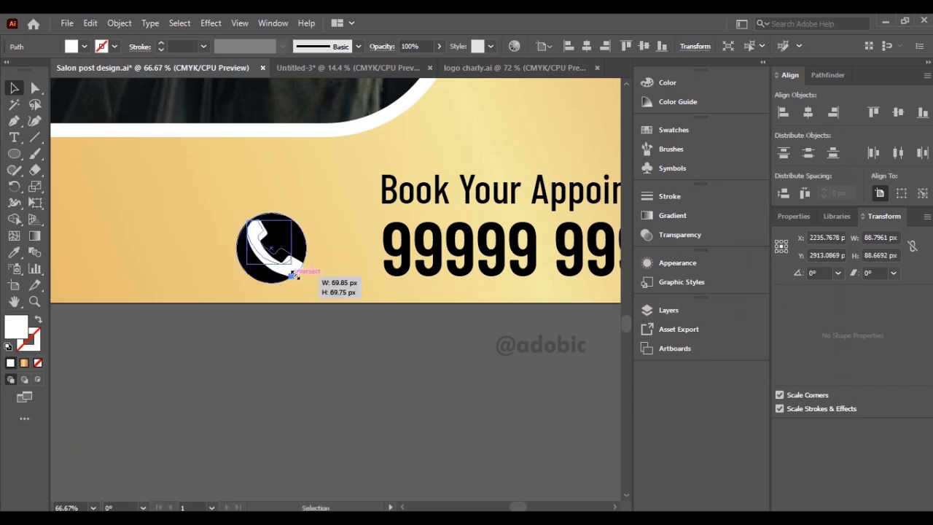
drag(289, 226, 289, 226)
shift+click(302, 243)
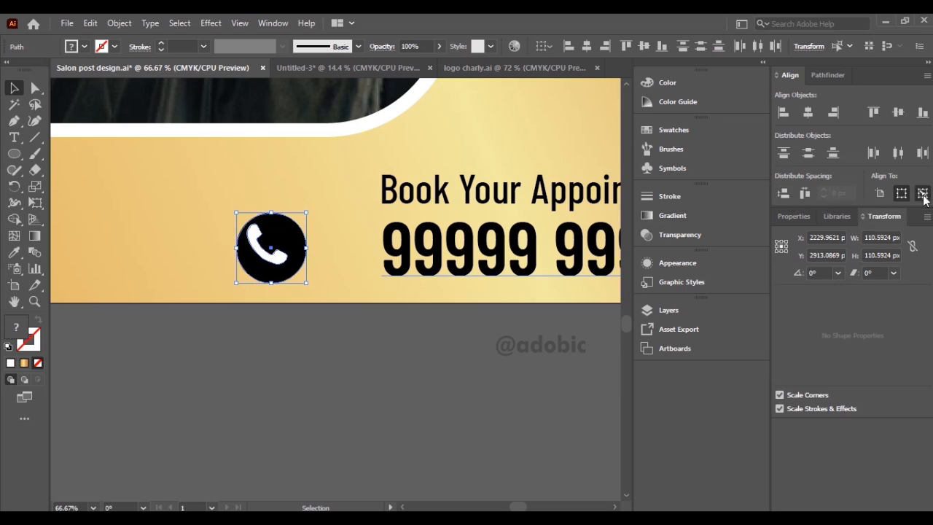
click(808, 113)
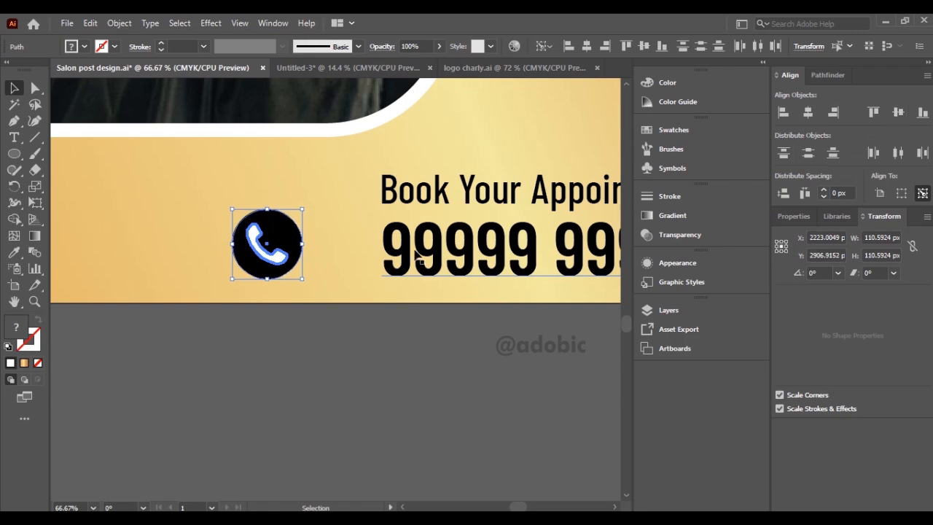
Scale the circled call icon to about 103 px and set it close before the phone number.
drag(265, 246, 323, 248)
drag(360, 283, 356, 279)
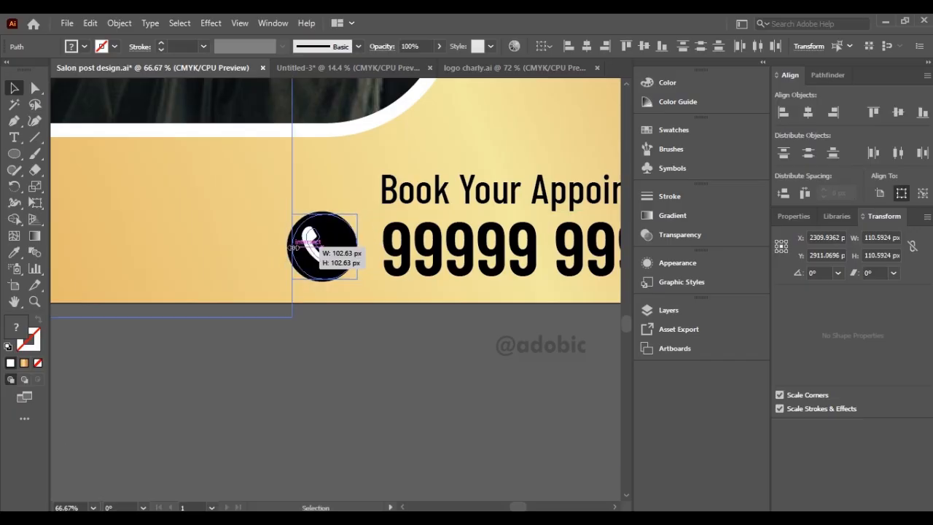
key(ctrl+g)
scroll(358, 292, down, 3)
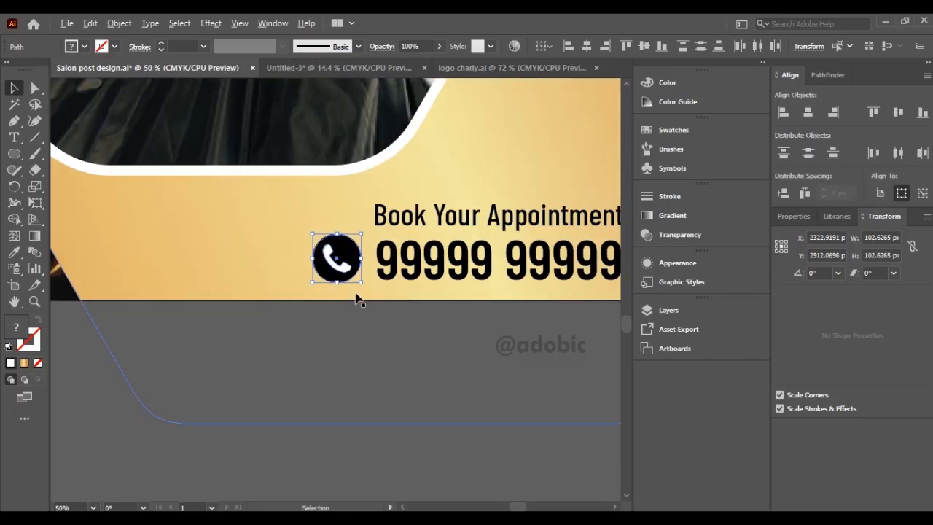
click(229, 407)
drag(378, 341, 414, 425)
drag(357, 422, 402, 438)
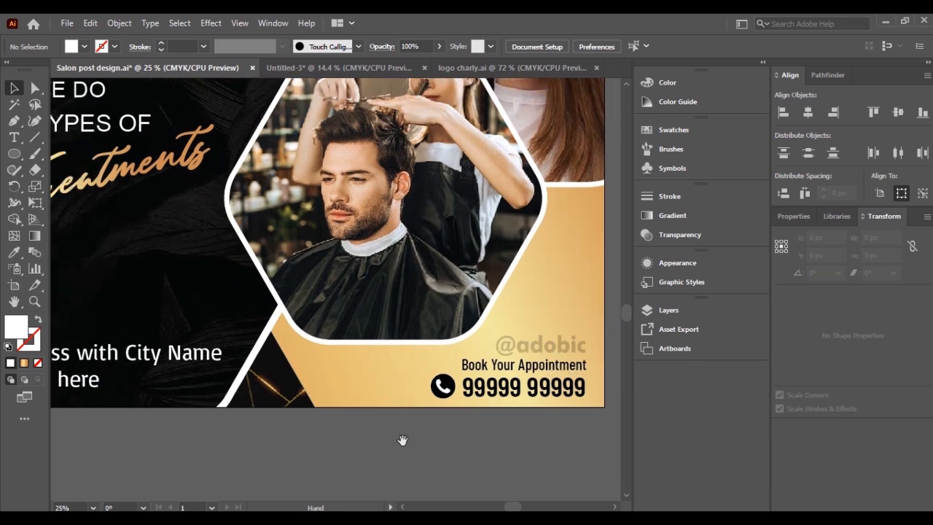
scroll(402, 433, down, 1)
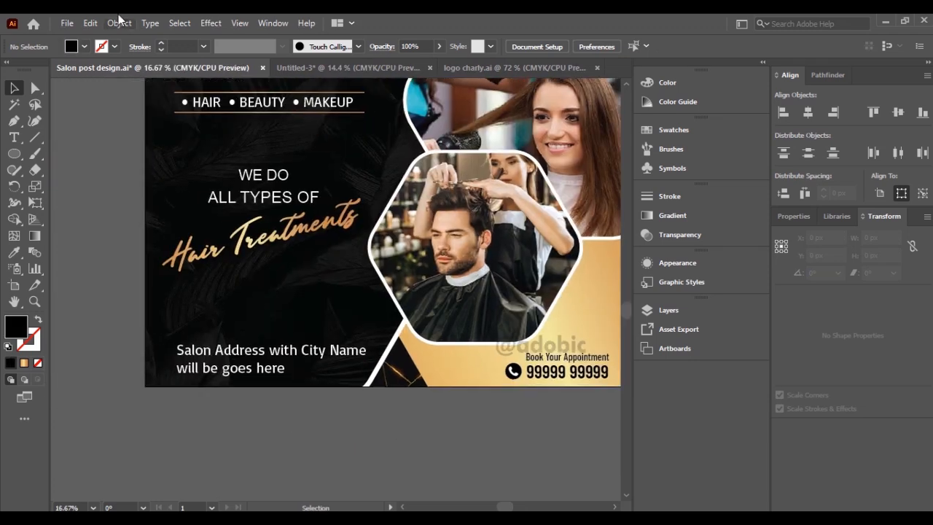
Place the linked image location icon.jpg beside the artboard near the address text at about 203 × 203 px.
click(66, 25)
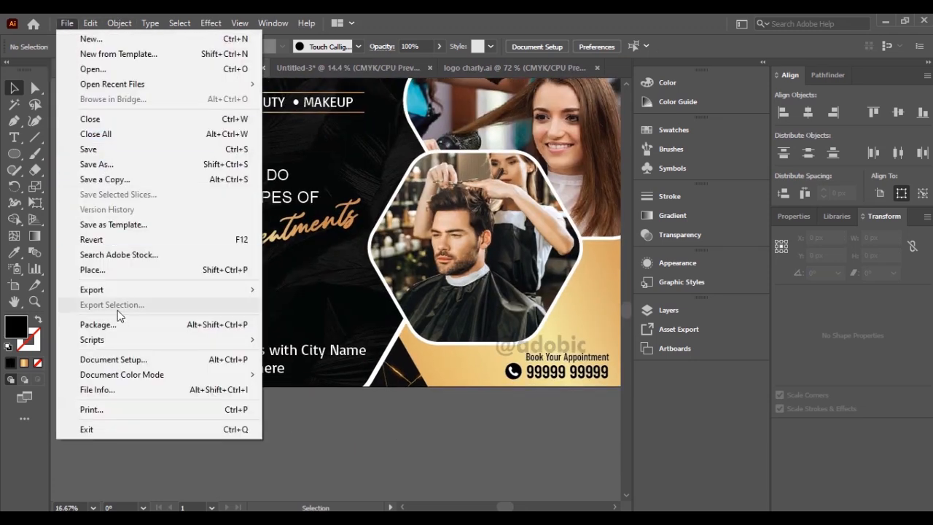
click(104, 268)
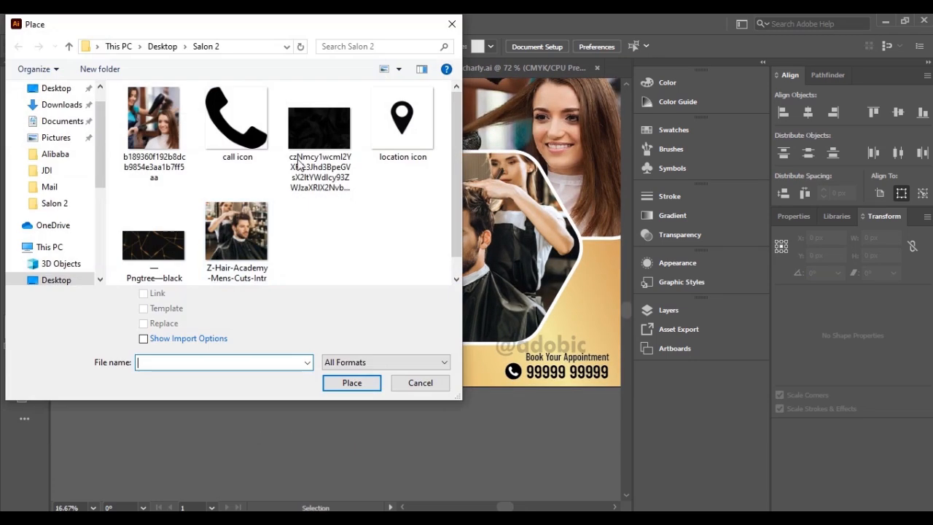
double_click(403, 119)
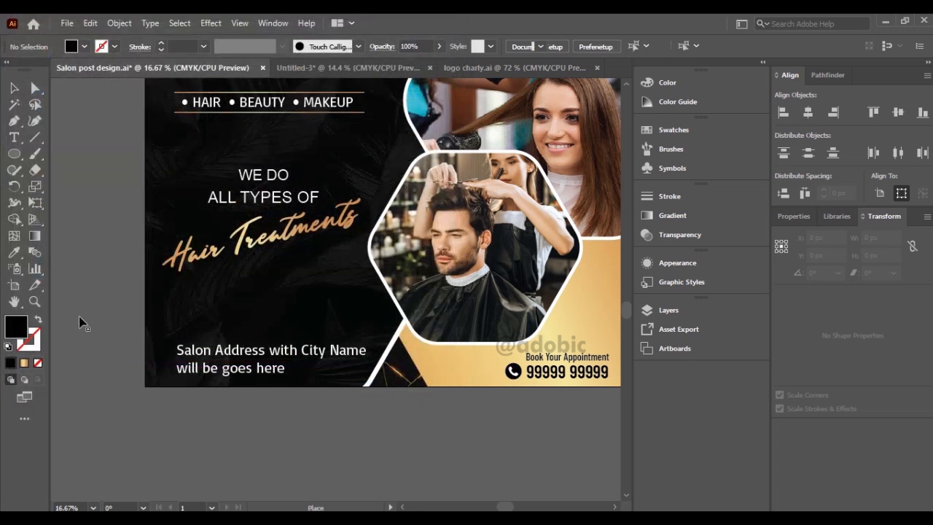
click(80, 318)
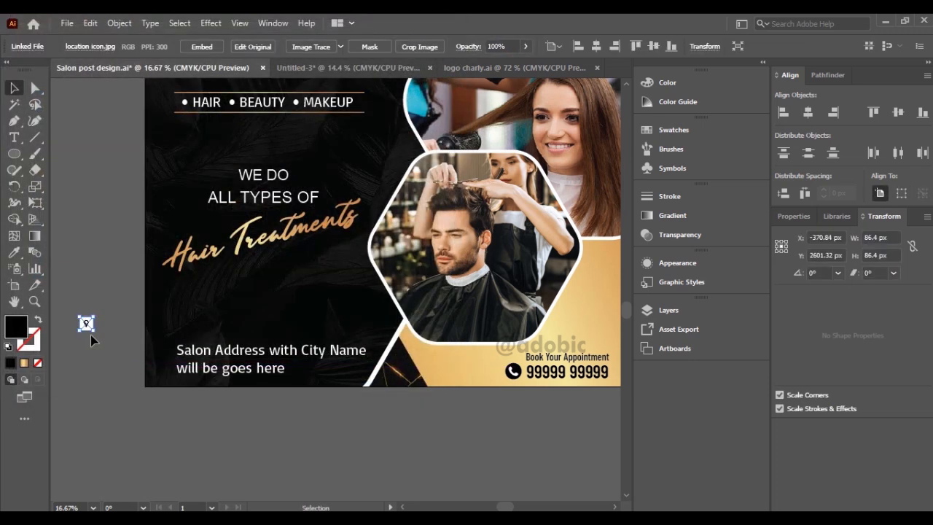
Trace the location icon image, expand the tracing into paths, and ungroup them.
click(316, 46)
click(351, 46)
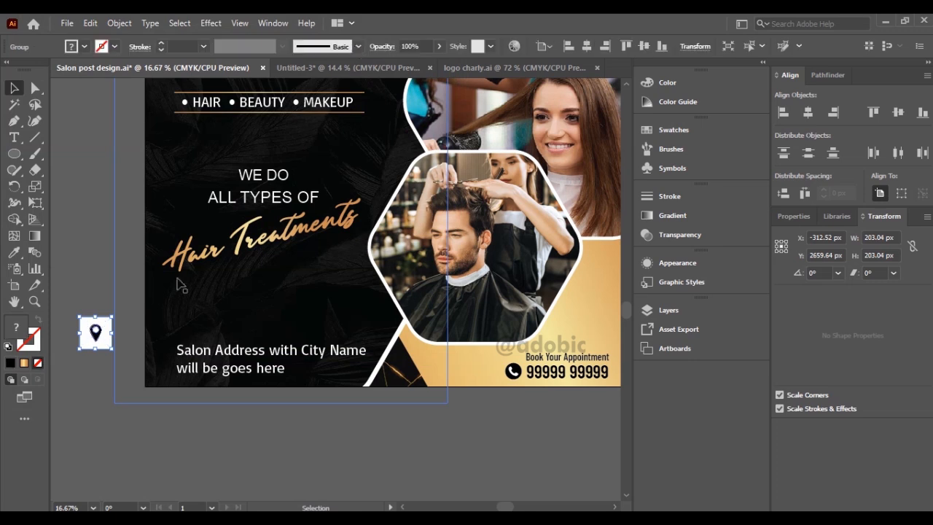
right_click(93, 336)
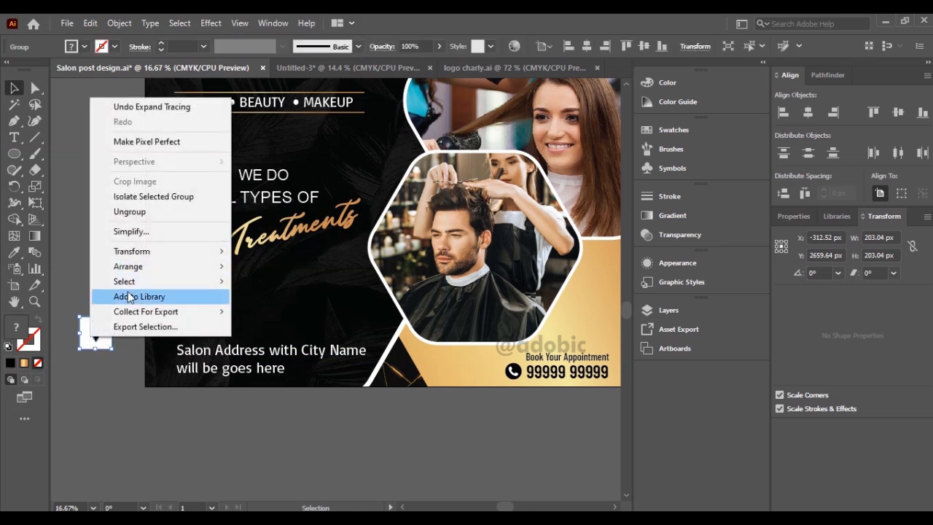
click(130, 212)
Delete the white background pieces around and inside the location pin and move the pin close to the address text.
drag(106, 351, 104, 388)
key(Delete)
click(96, 331)
key(Delete)
drag(96, 338, 113, 370)
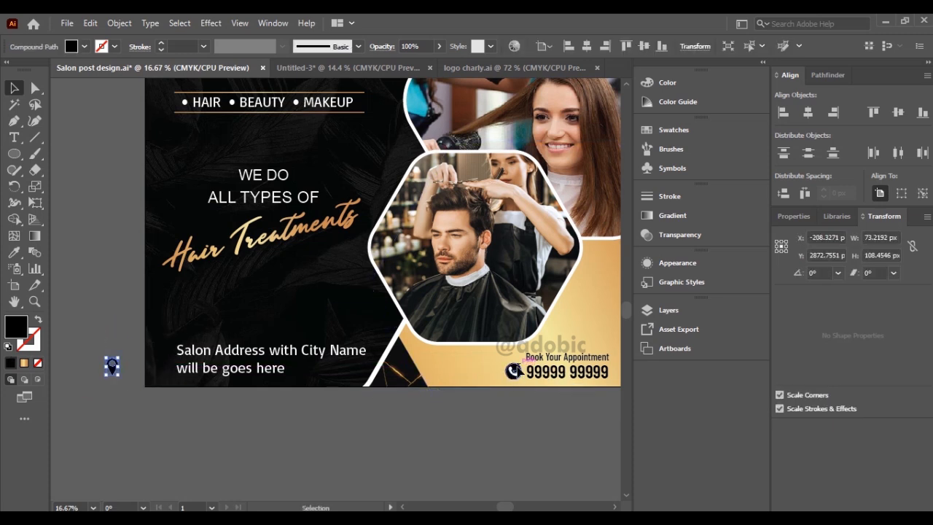
Duplicate the call icon's black circle onto the area beside the location pin.
click(518, 371)
drag(497, 372, 124, 345)
scroll(118, 368, up, 2)
scroll(119, 371, up, 4)
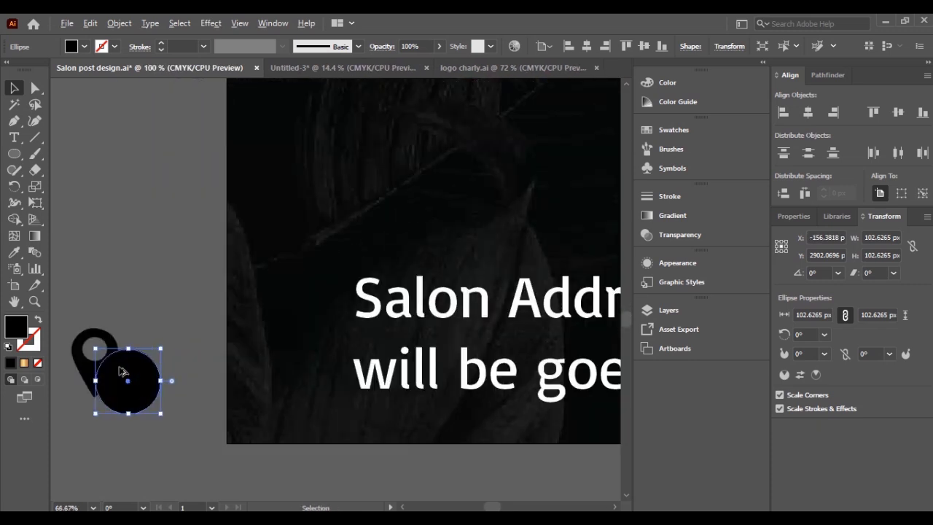
Center the location pin over the duplicated circle and shrink it to about 48 × 72 px.
drag(102, 310, 179, 331)
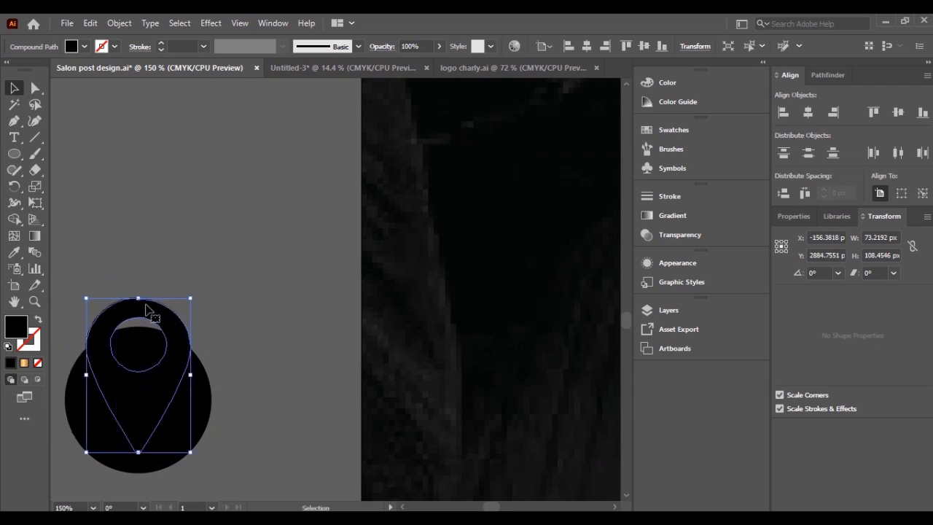
drag(140, 296, 138, 350)
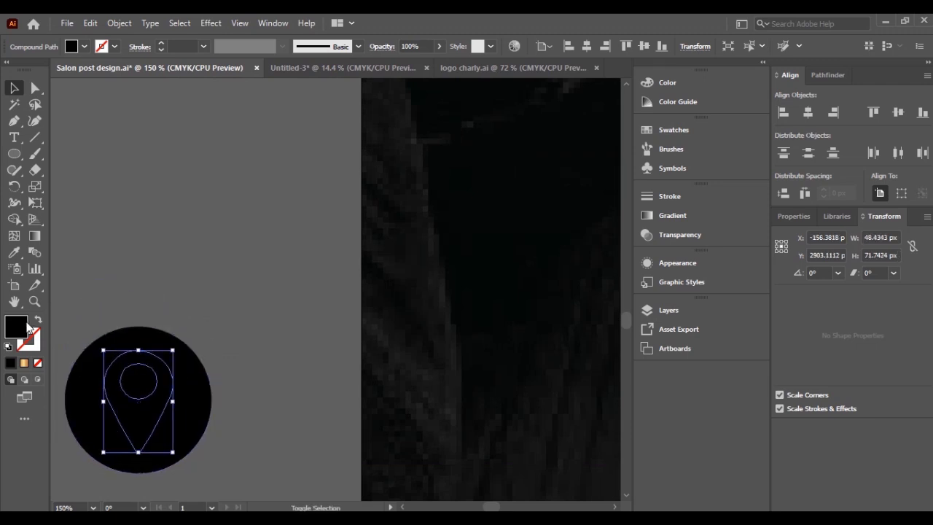
Fill the circle behind the location pin with the gold linear gradient, keeping the pin black.
click(24, 363)
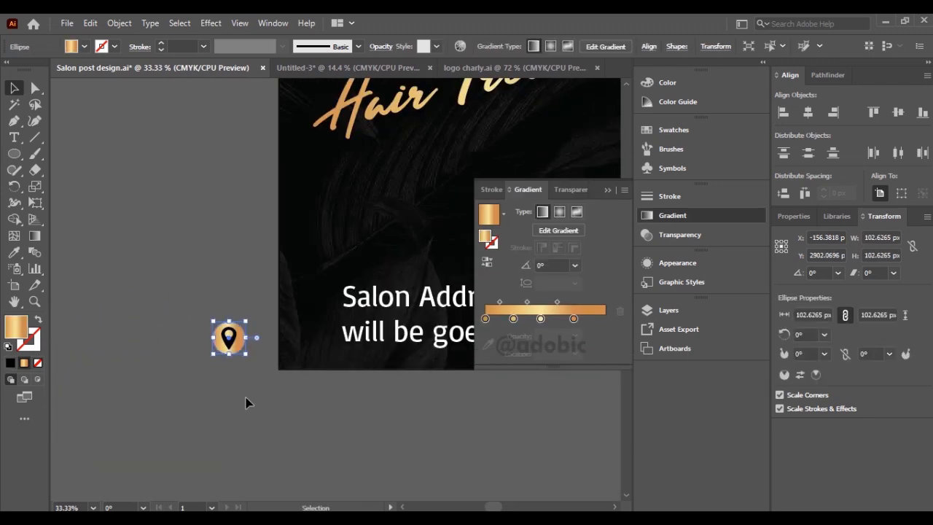
click(255, 388)
scroll(443, 322, down, 2)
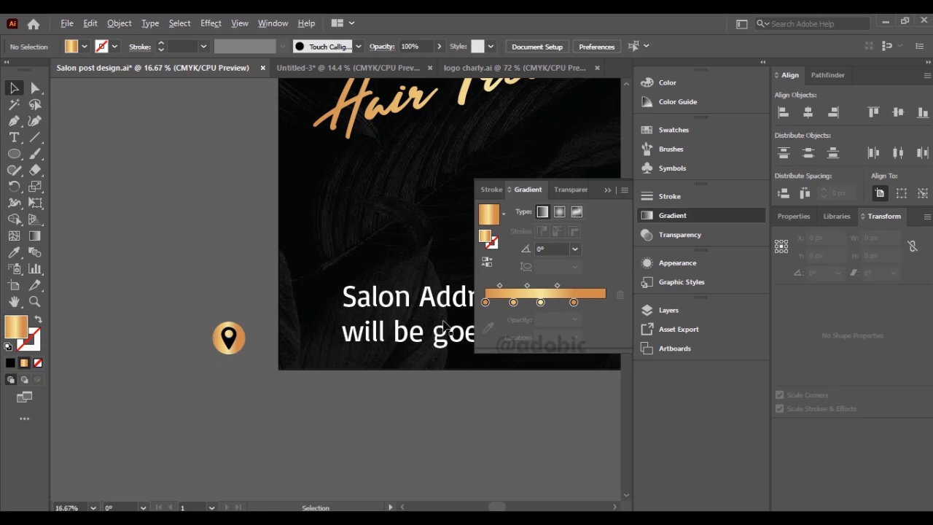
click(608, 190)
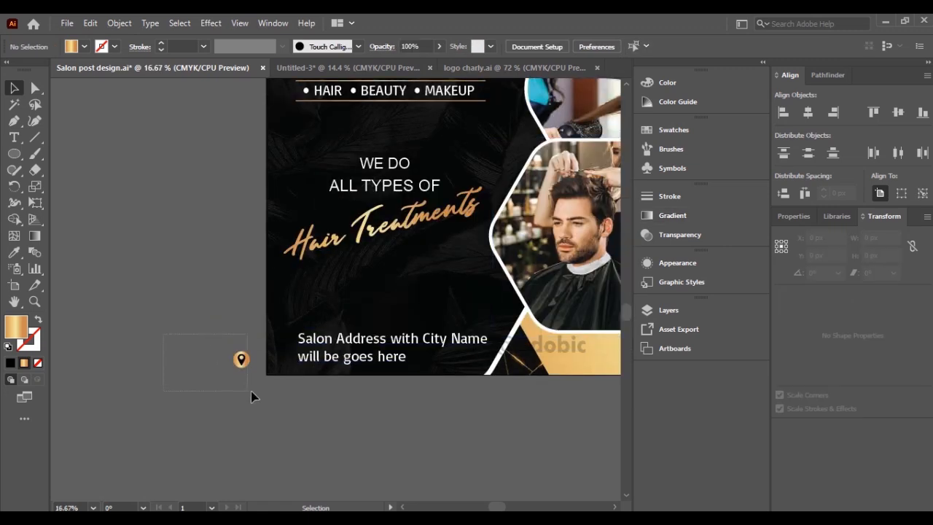
Move the pin and its gold circle together onto the post, just before the first line of the salon address.
drag(251, 391, 253, 395)
scroll(267, 339, up, 3)
drag(195, 389, 317, 329)
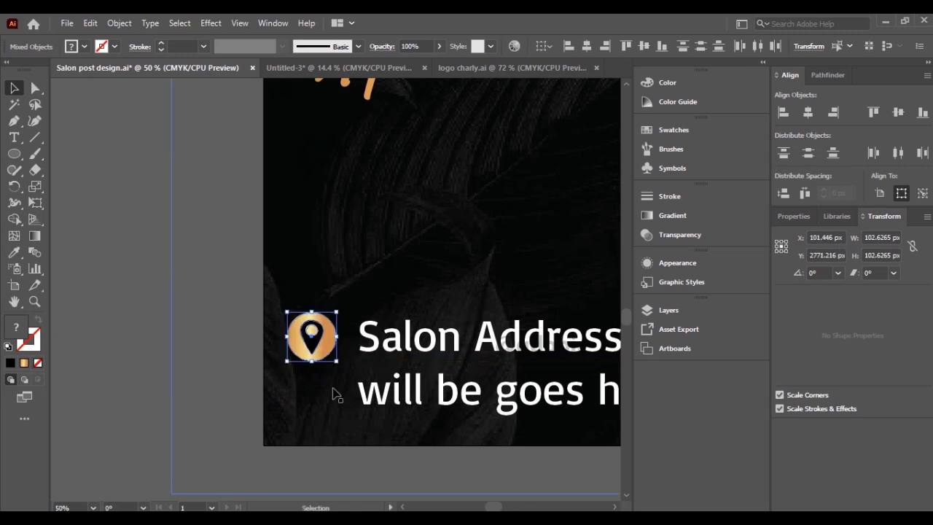
click(183, 389)
scroll(313, 381, down, 3)
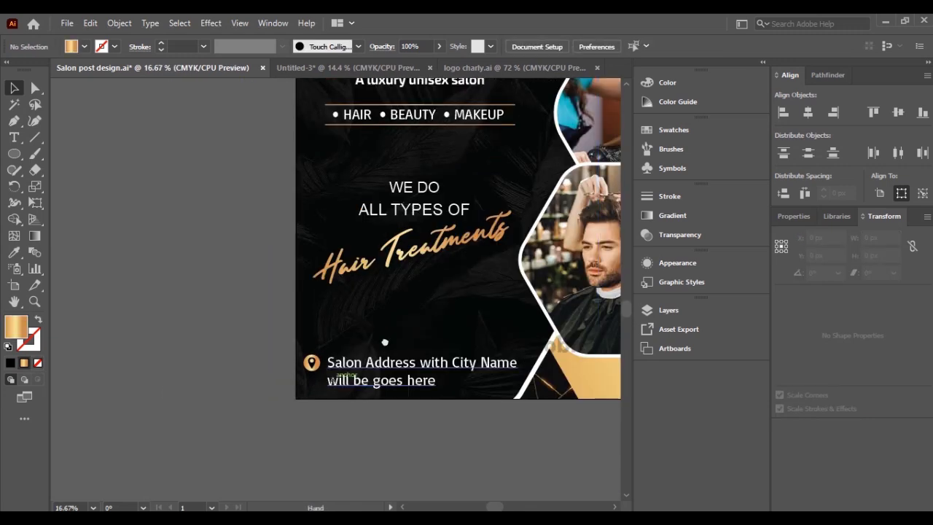
Nudge the gold Hair Treatments script text slightly down from the ALL TYPES OF line.
key(ctrl+0)
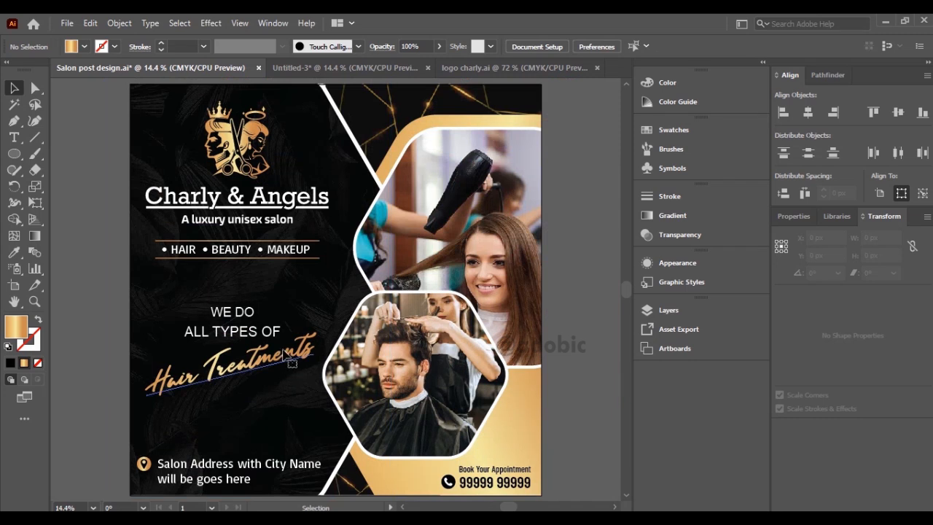
click(300, 354)
drag(306, 349, 306, 350)
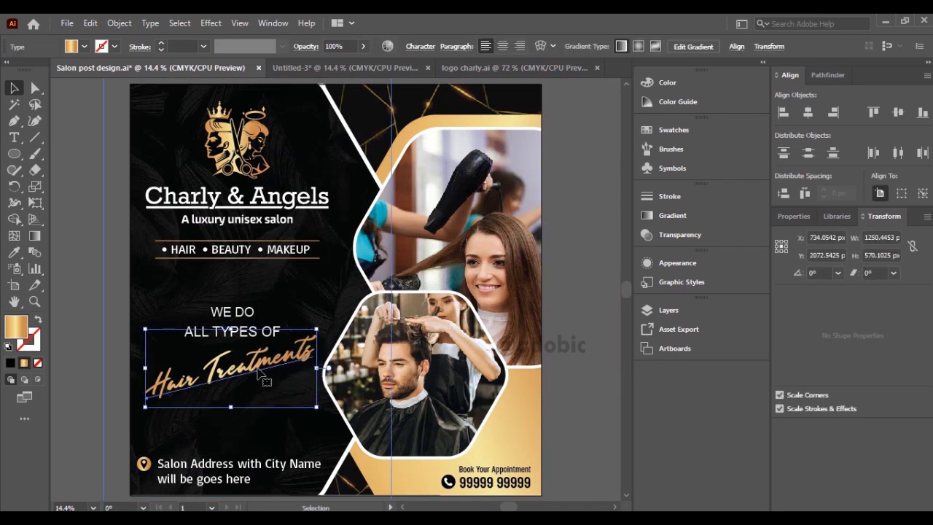
click(73, 370)
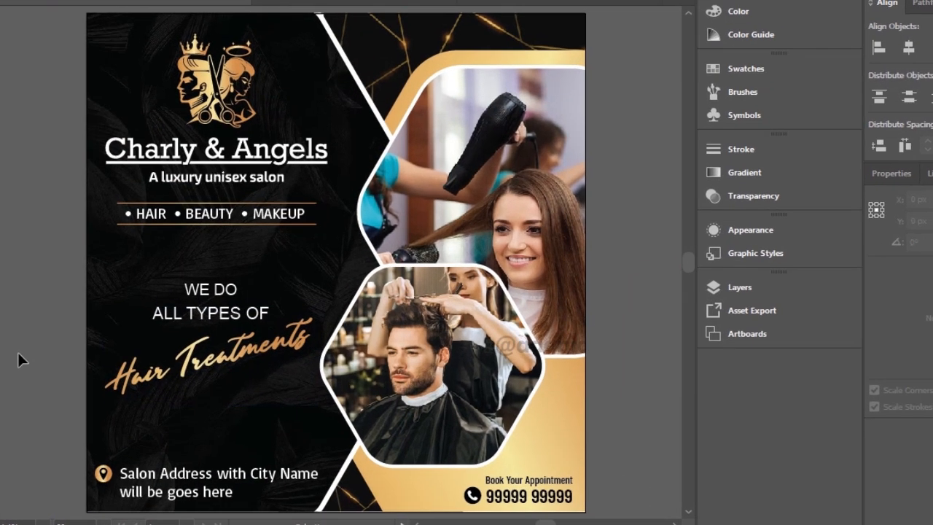